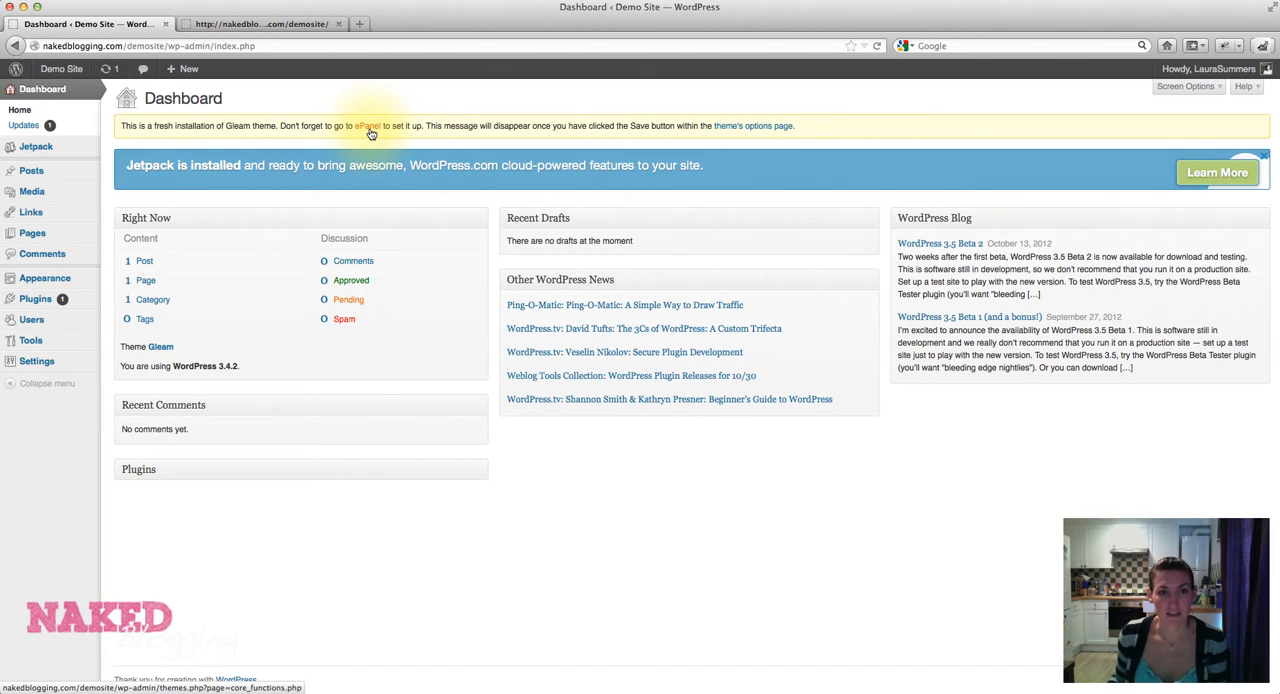
Open the Gleam theme's ePanel options and compare them with the demo site's current front page.
left_click(370, 130)
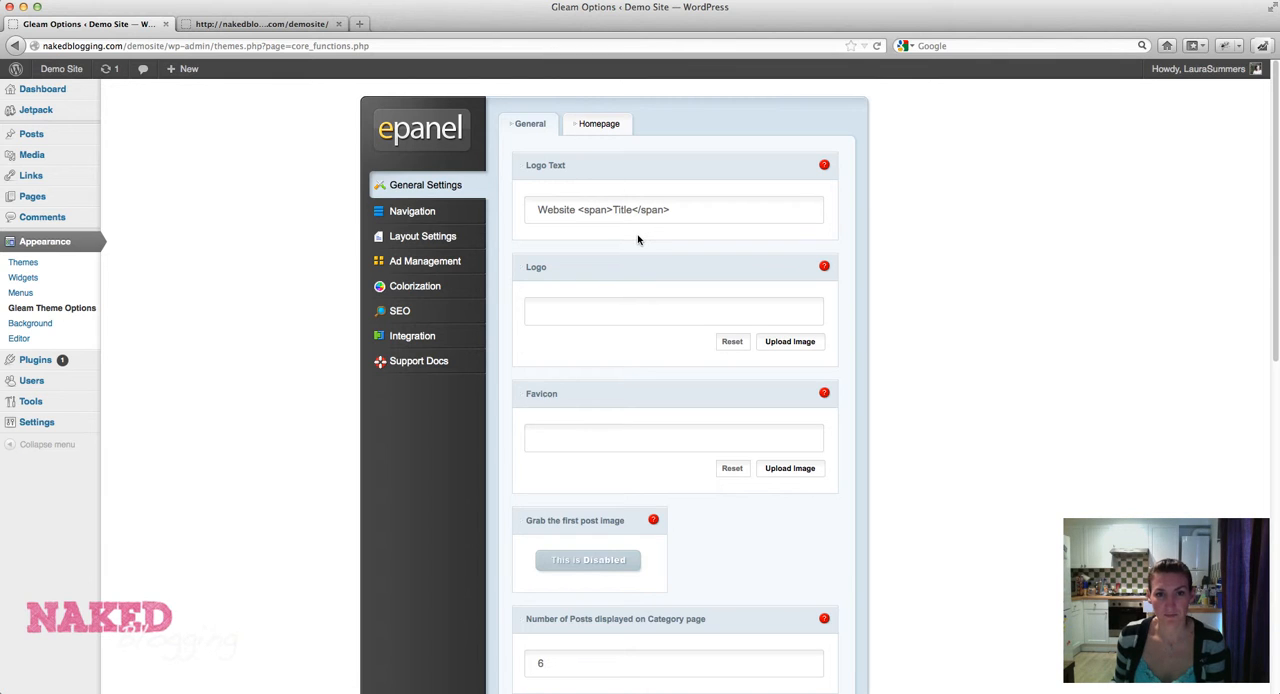
left_click(273, 25)
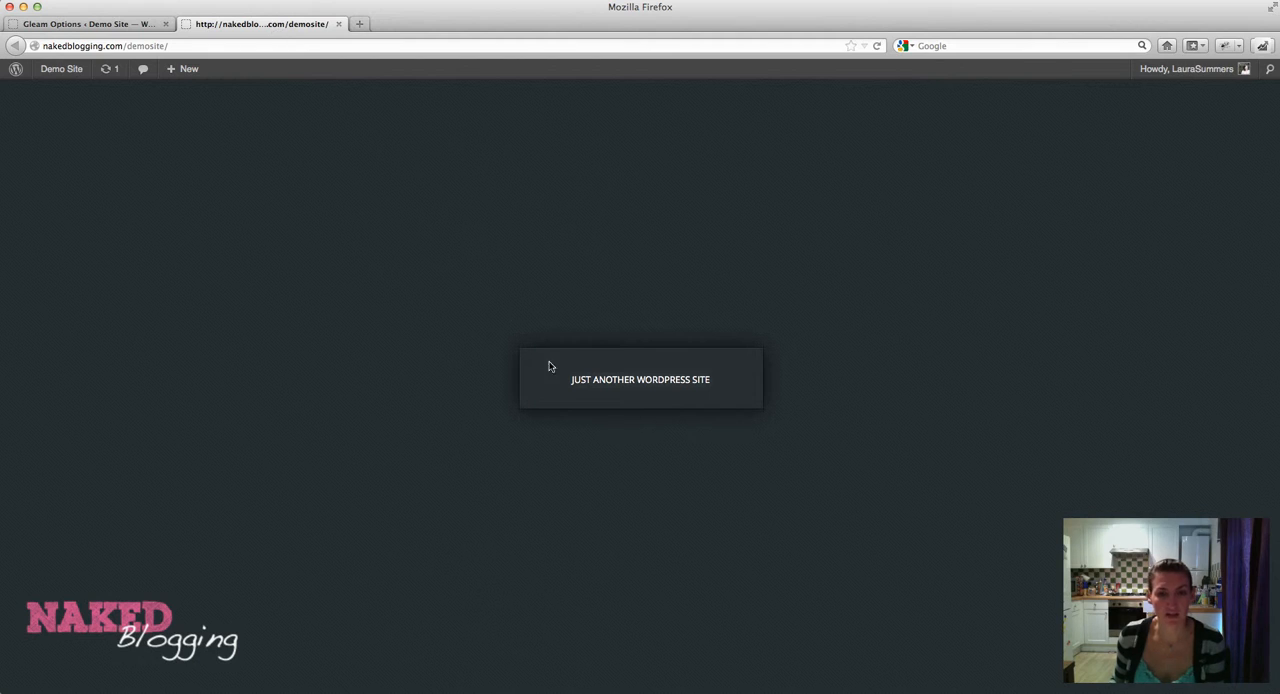
mouse_move(572, 370)
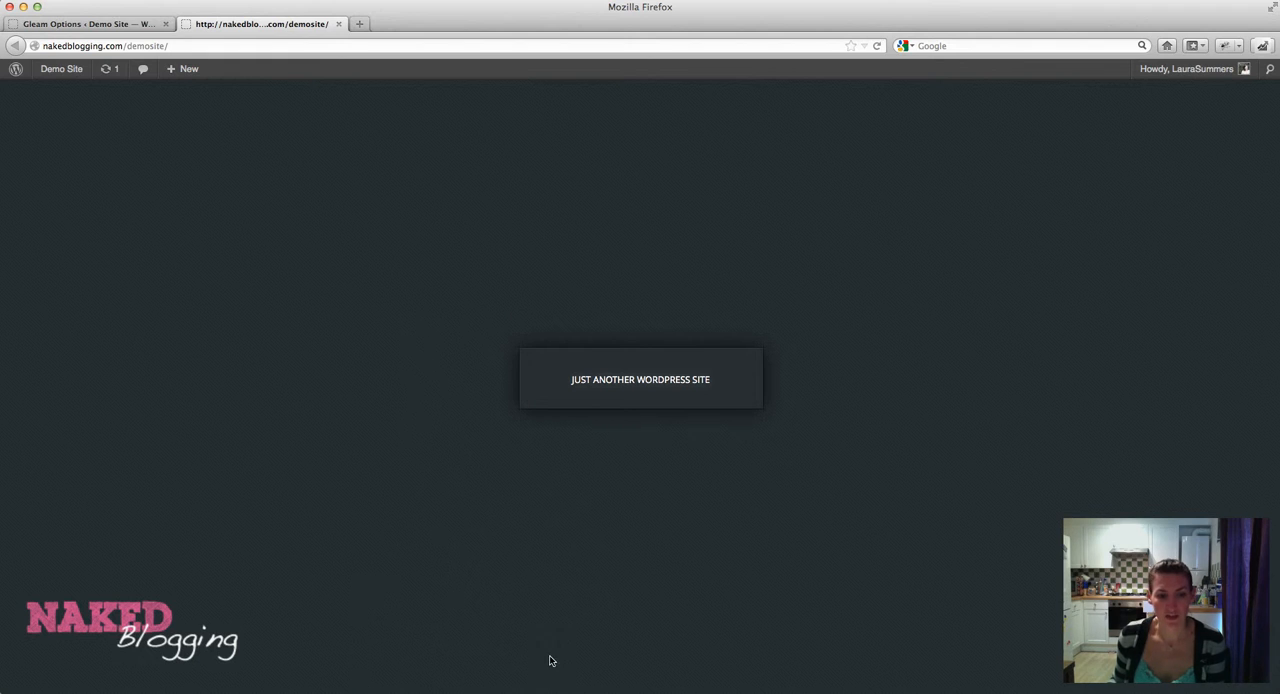
left_click(103, 30)
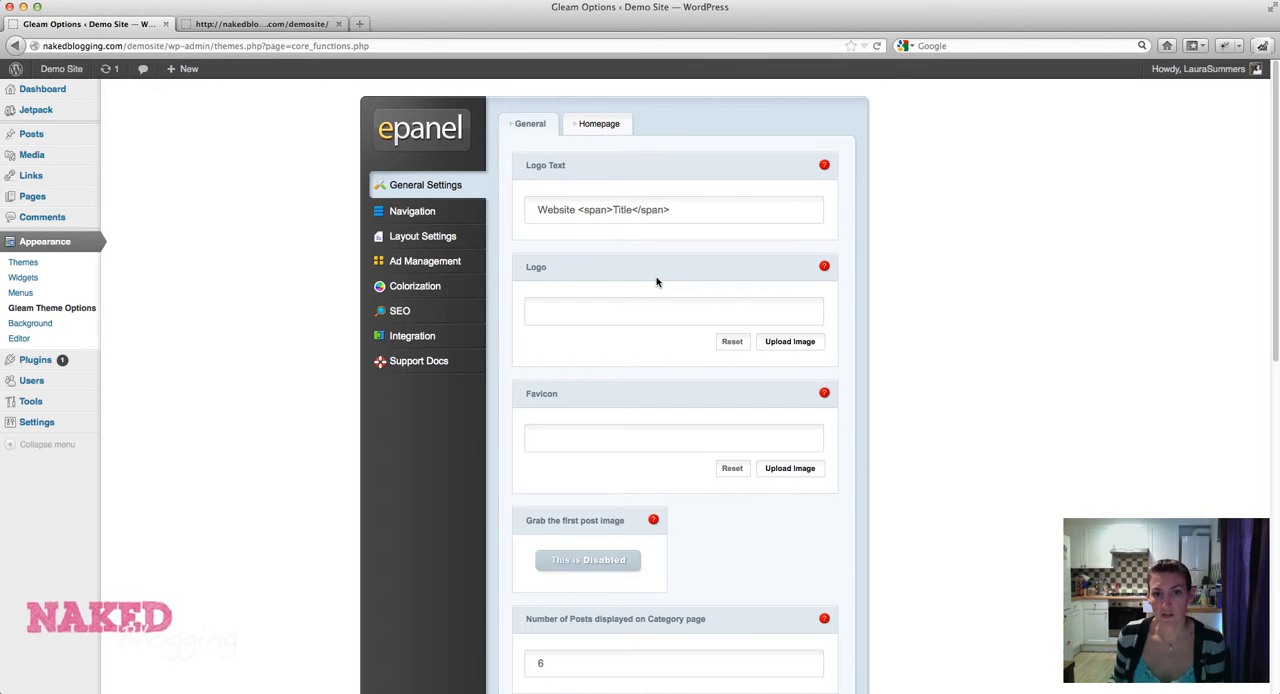
Upload NakedBloggingLogo1.png from the Dropbox folder as the image for the Logo setting.
left_click(793, 346)
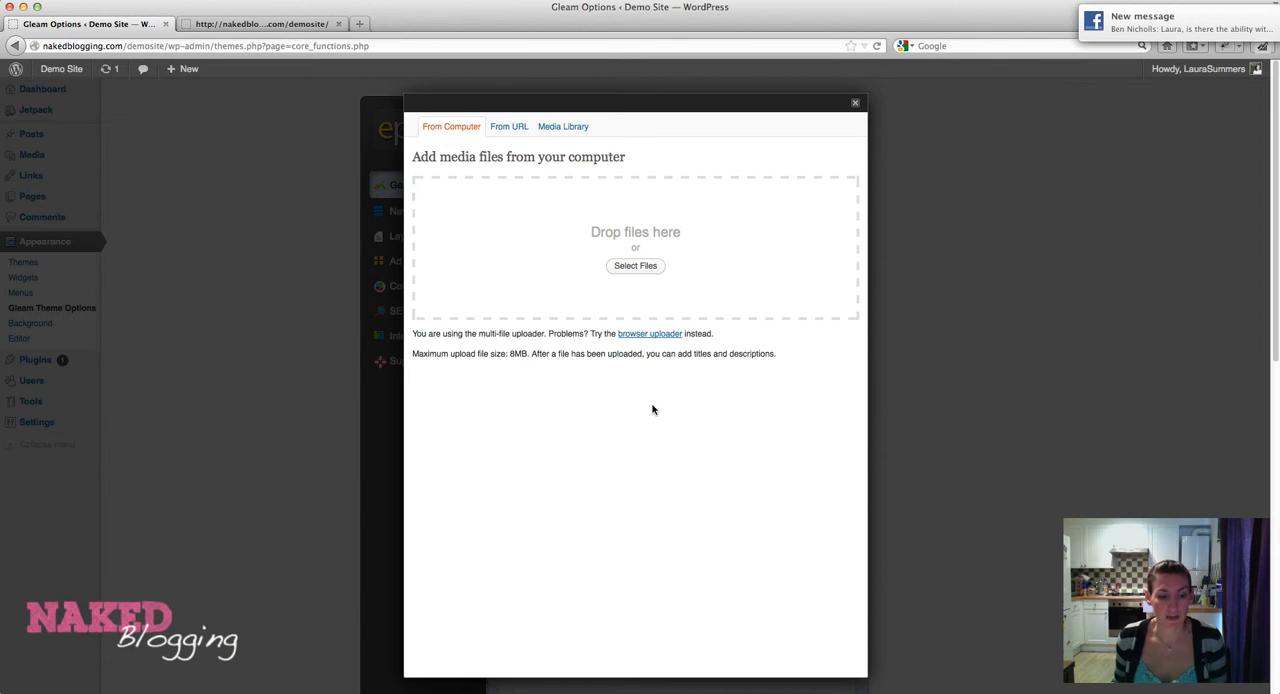
left_click(648, 268)
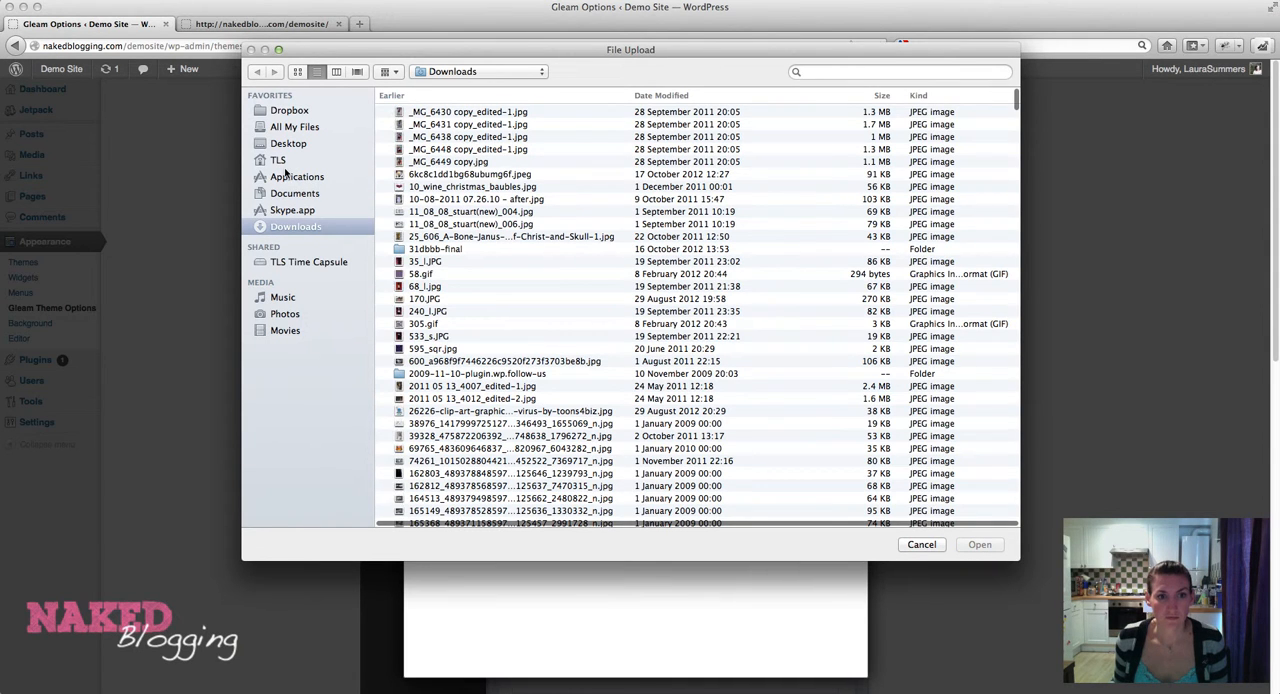
left_click(288, 111)
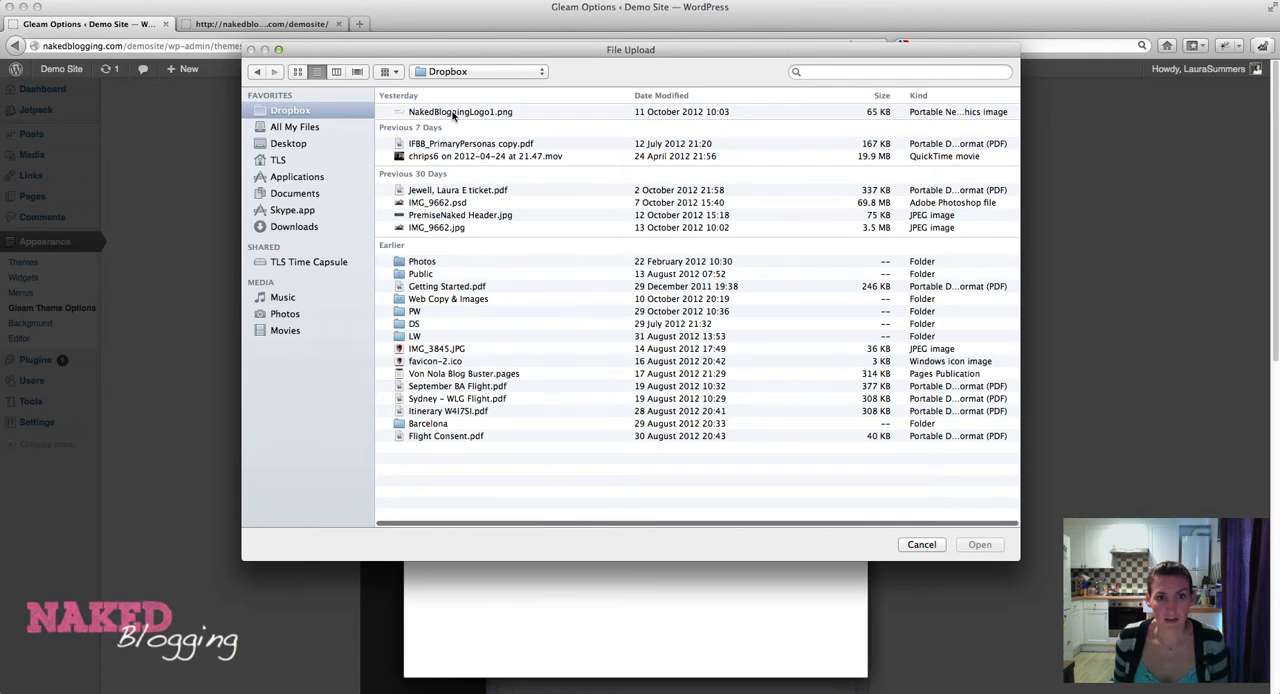
left_click(453, 113)
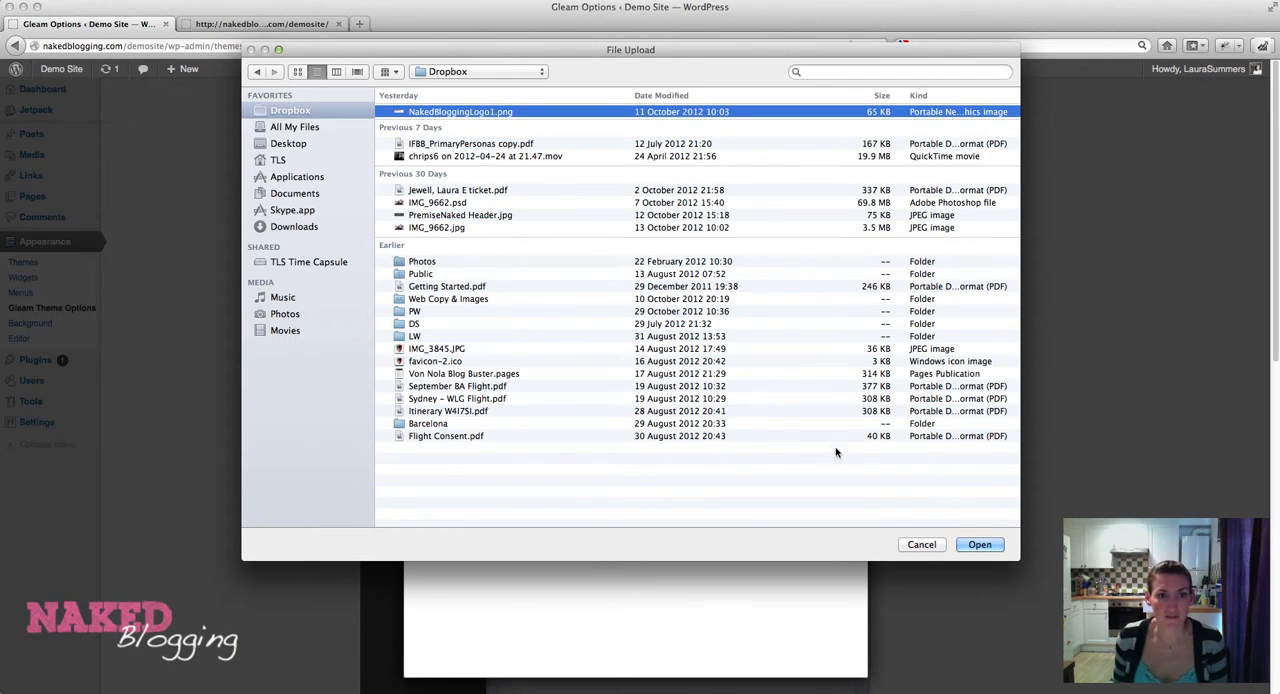
left_click(978, 546)
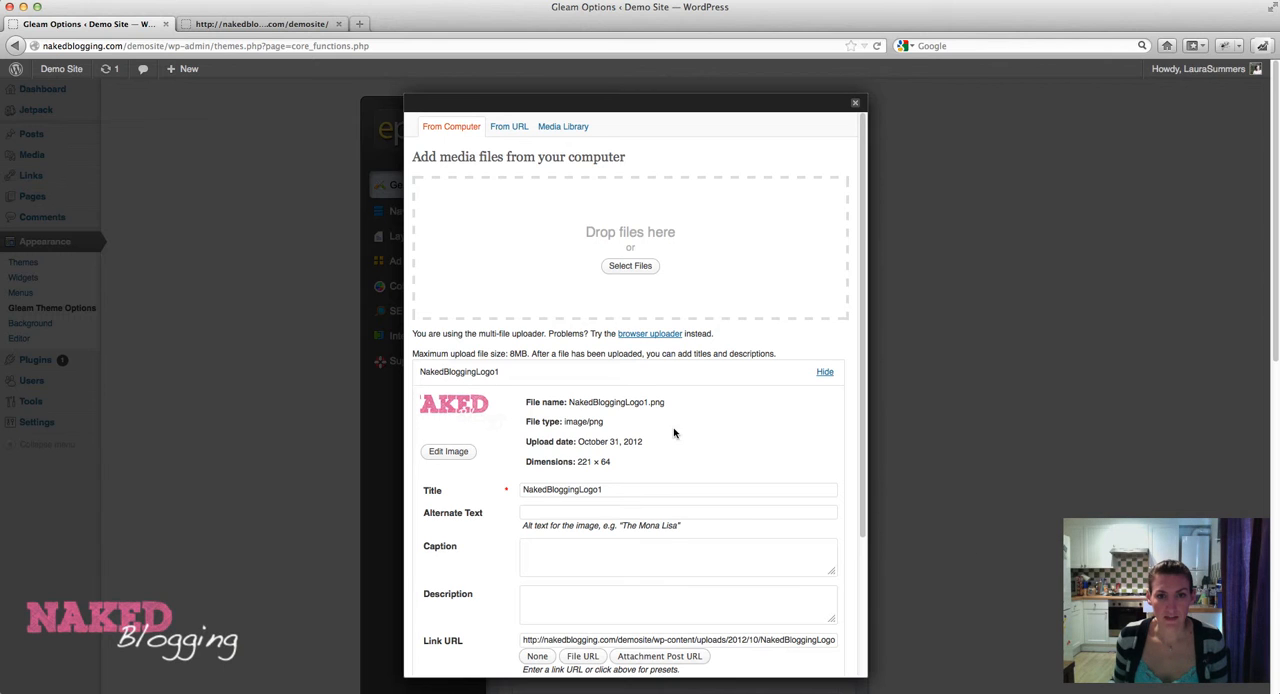
Set the title of the uploaded logo image to "Naked Blogging Logo" in its details.
left_click(823, 374)
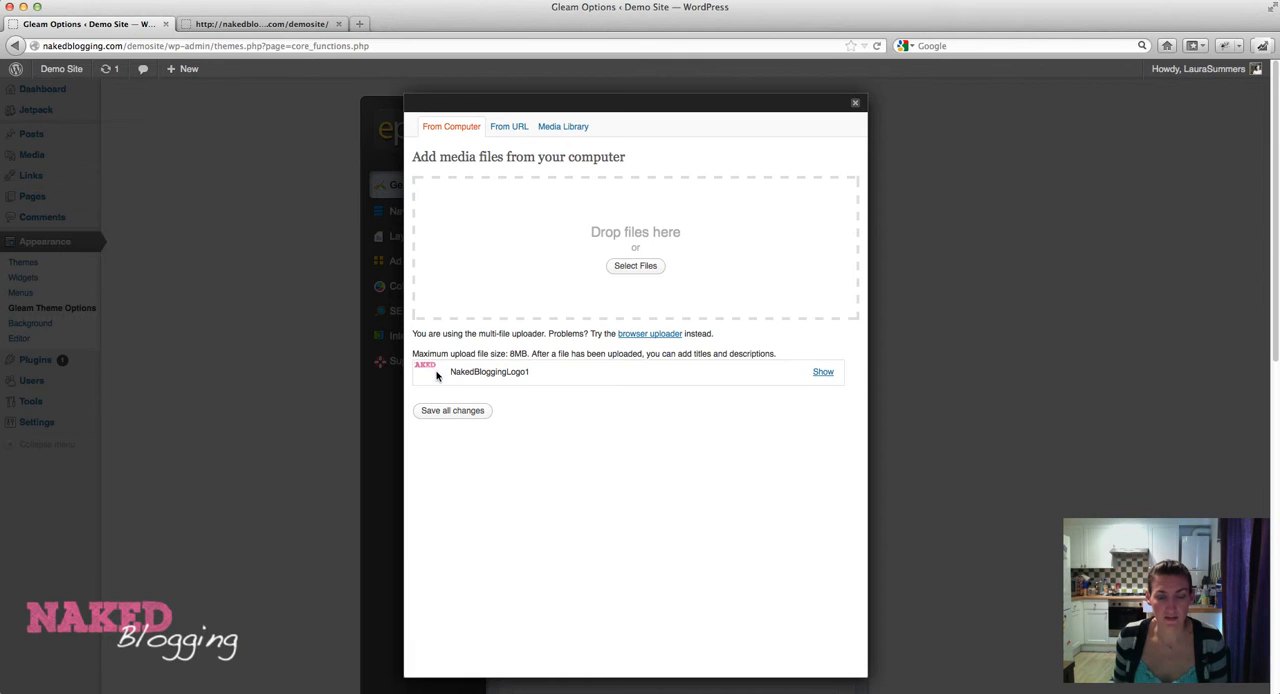
left_click(821, 373)
scroll(728, 372, "down", 3)
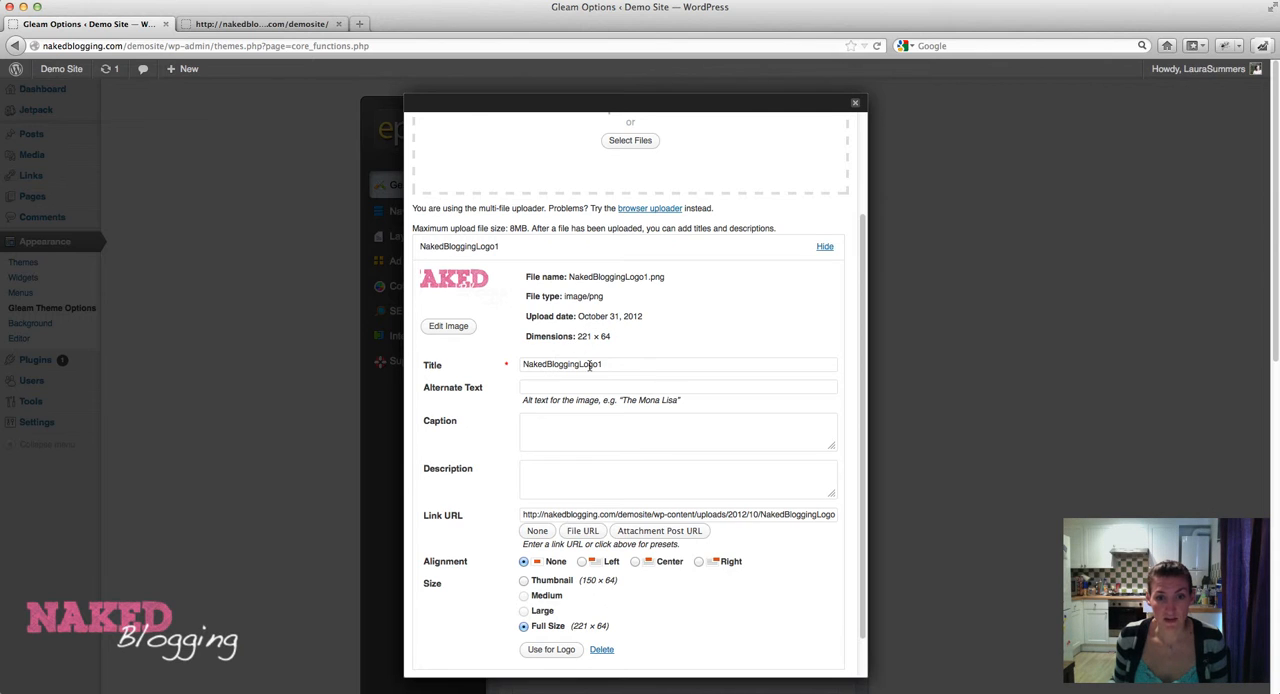
left_click_drag(610, 367, 513, 363)
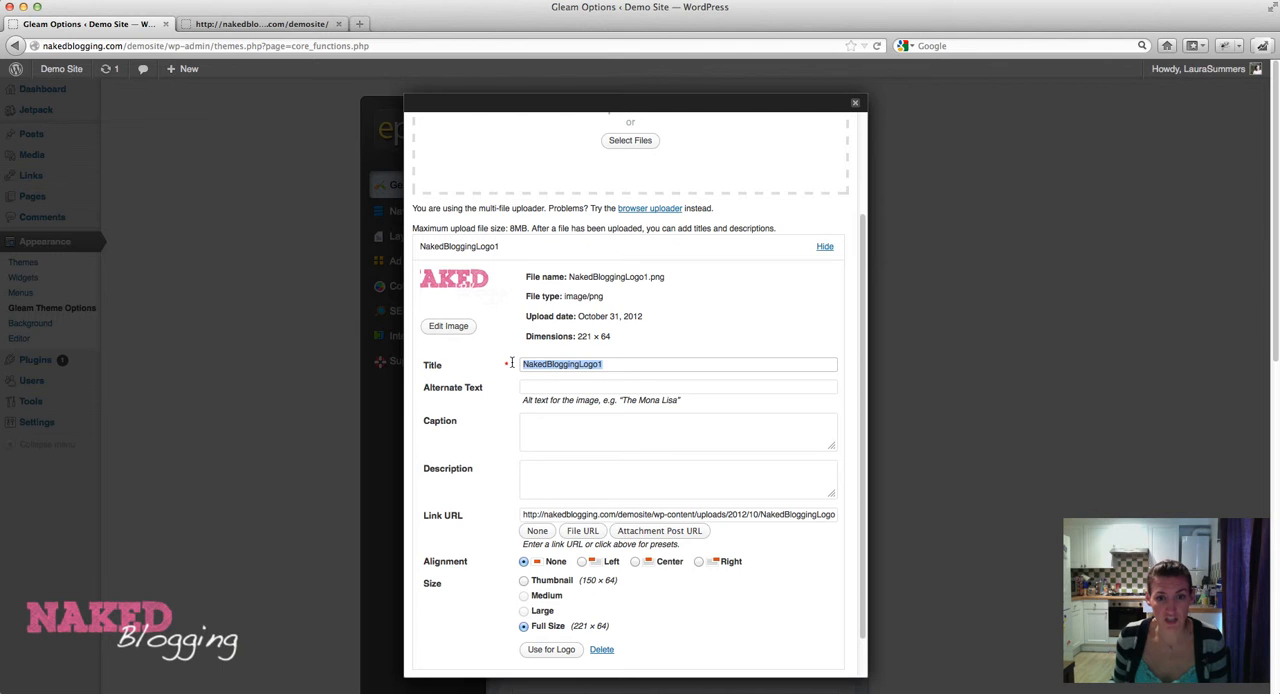
type("Naked ")
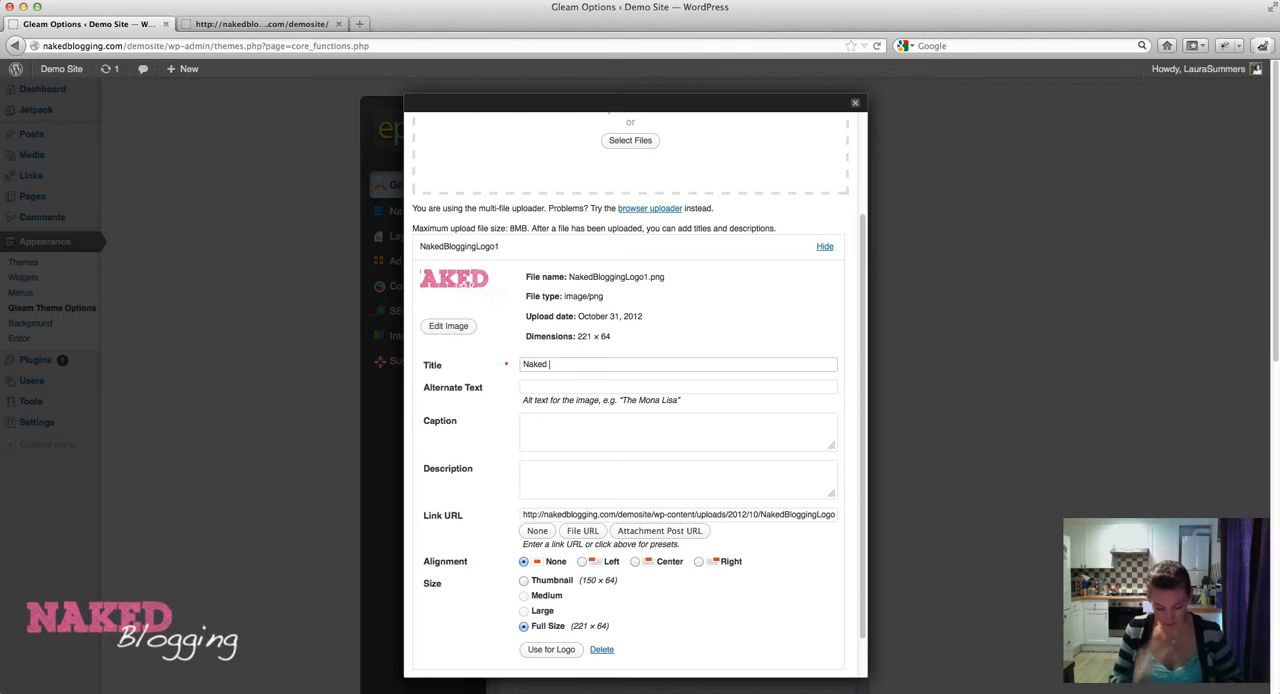
type("Blogging Logo")
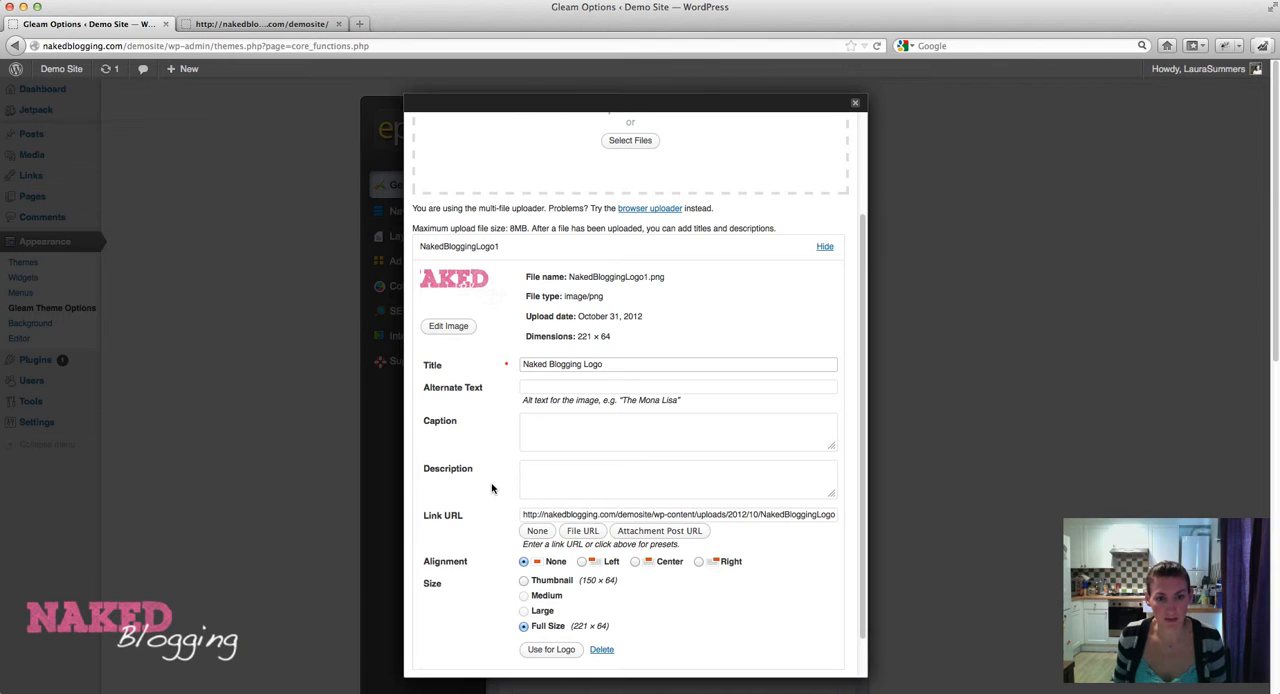
Copy the uploaded logo's link URL, view the image in a separate browser tab and close that tab.
scroll(492, 488, "down", 2)
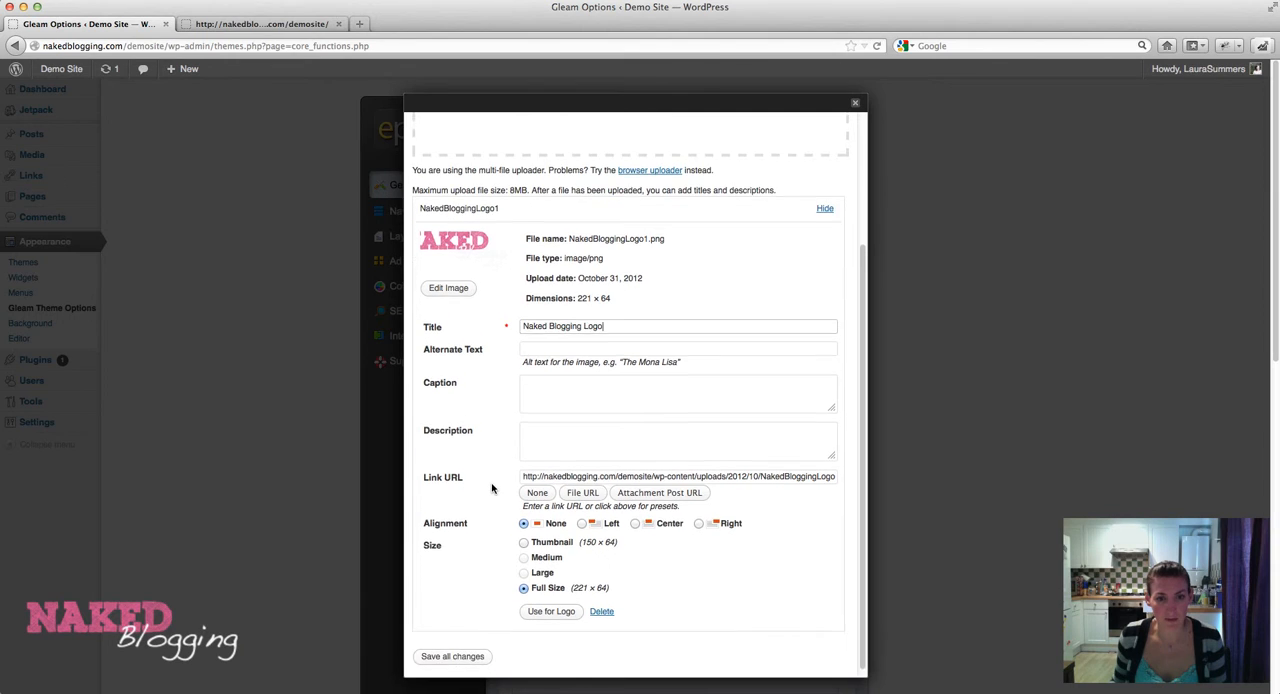
triple_click(545, 468)
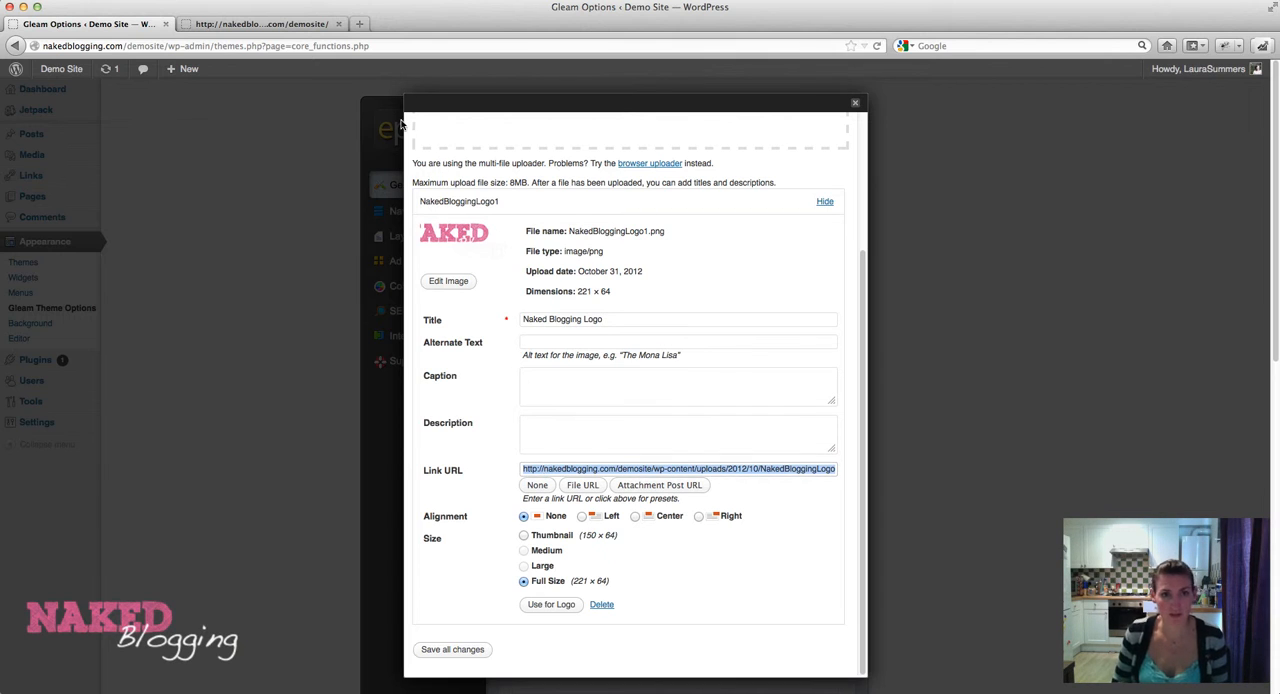
left_click(359, 24)
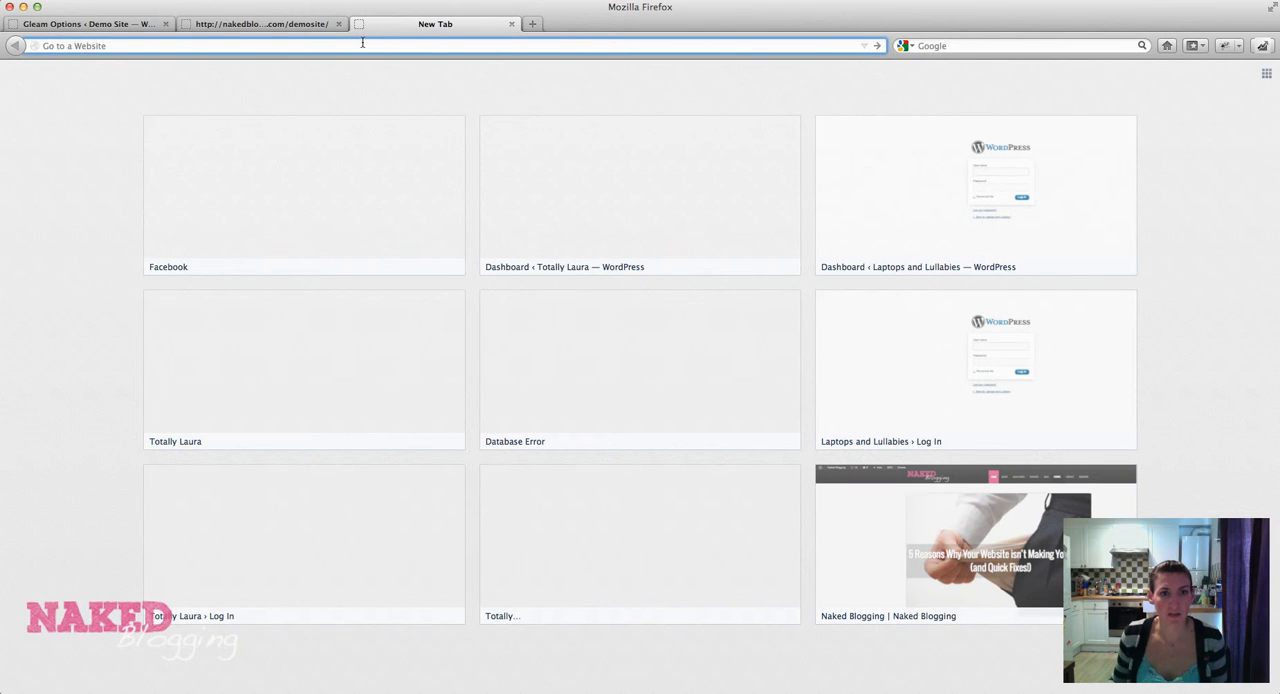
type("http://nakedblogging.com/demosite/wp-content/uploads/2012/10/NakedBloggingLogo1.png")
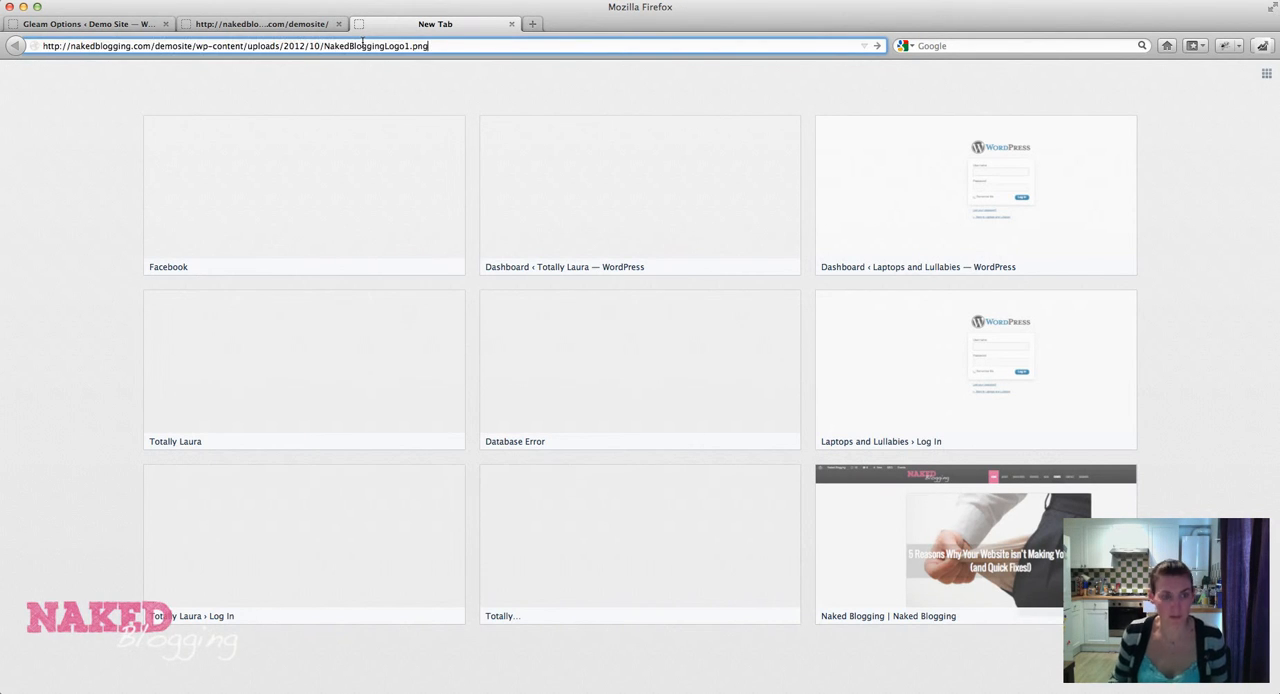
key("Return")
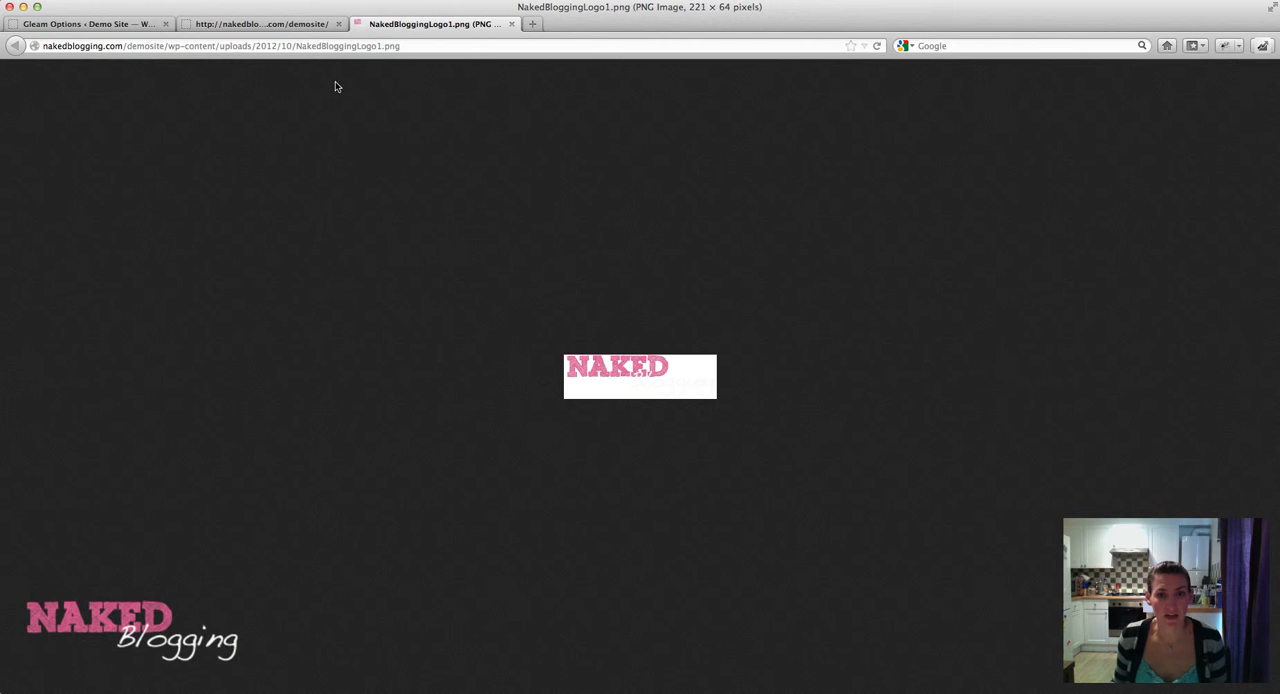
left_click(511, 24)
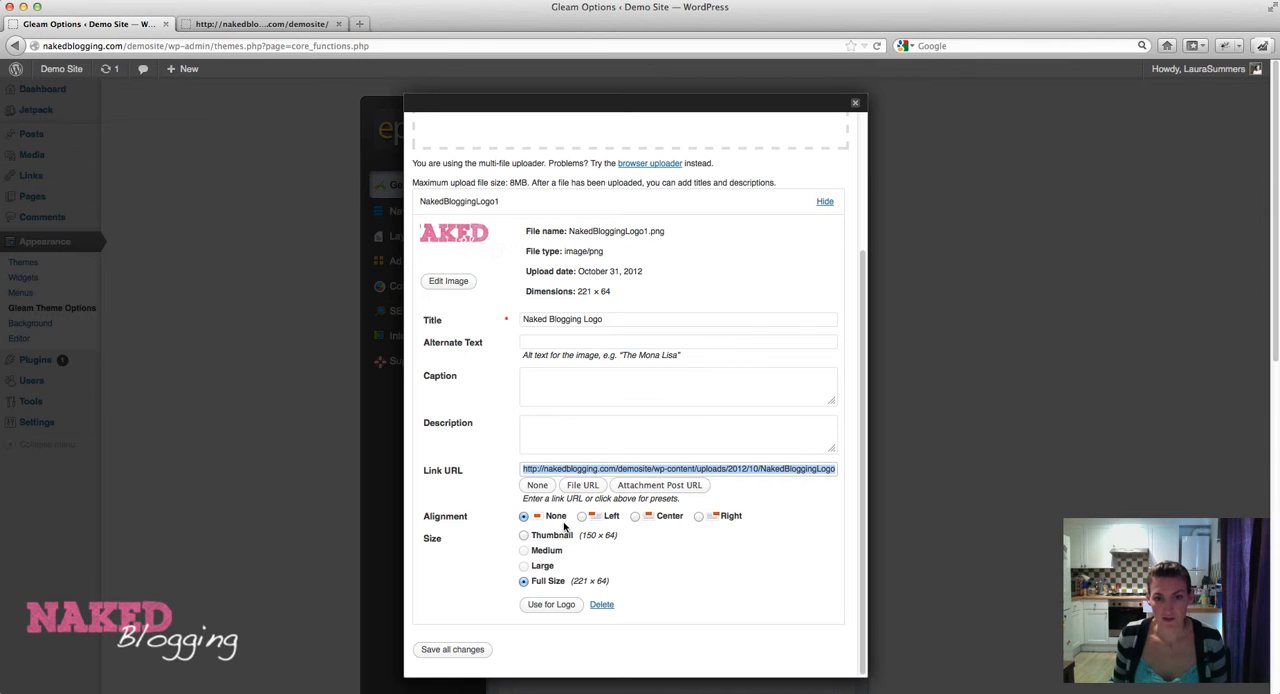
Use the full-size uploaded image as the site logo and read the Logo setting's help note.
left_click(551, 605)
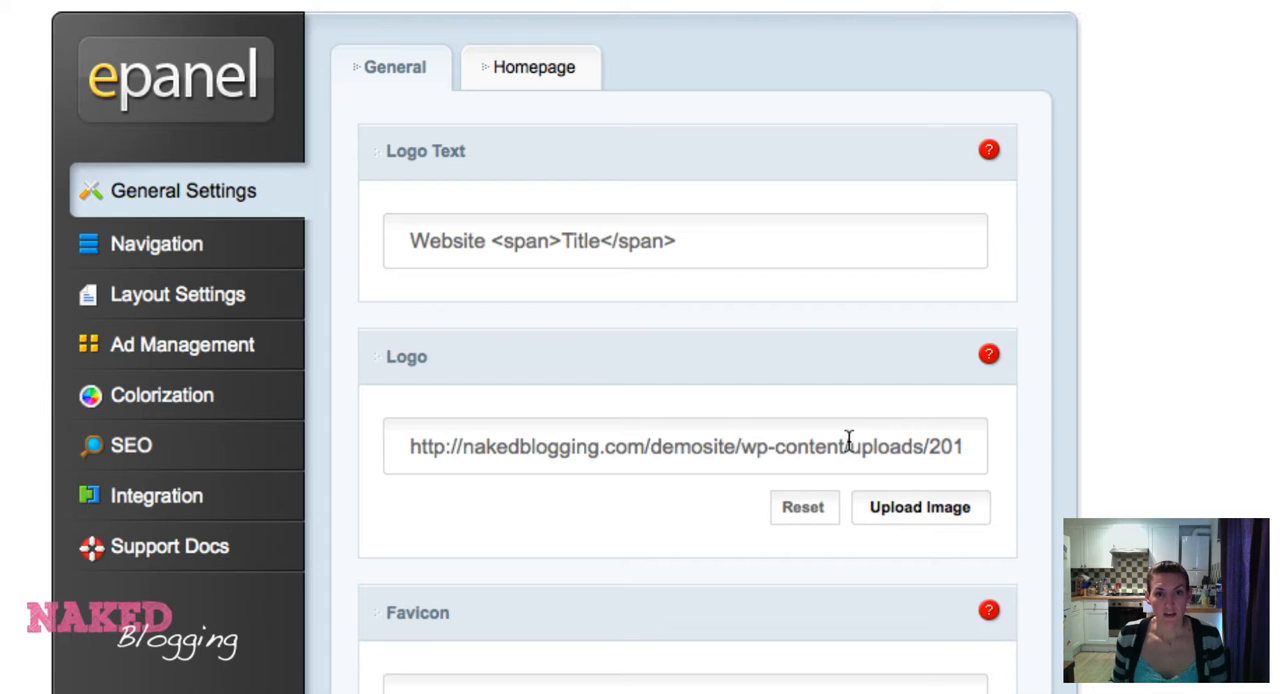
left_click(989, 356)
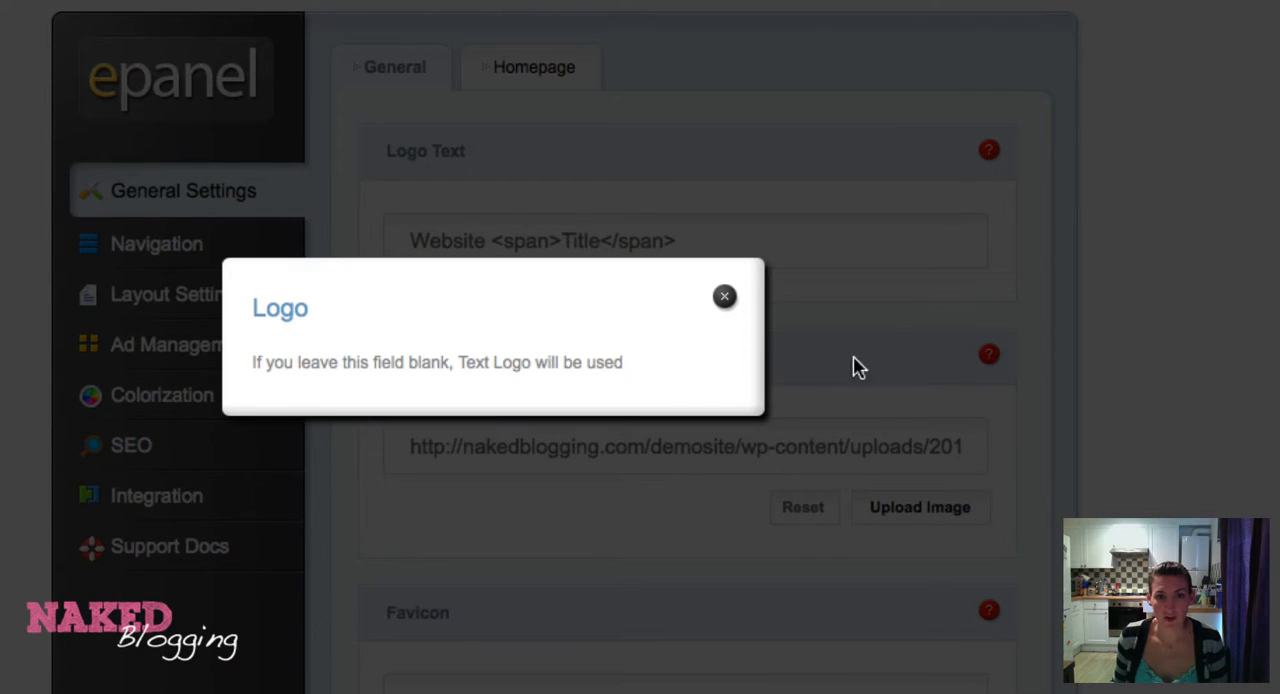
left_click(724, 297)
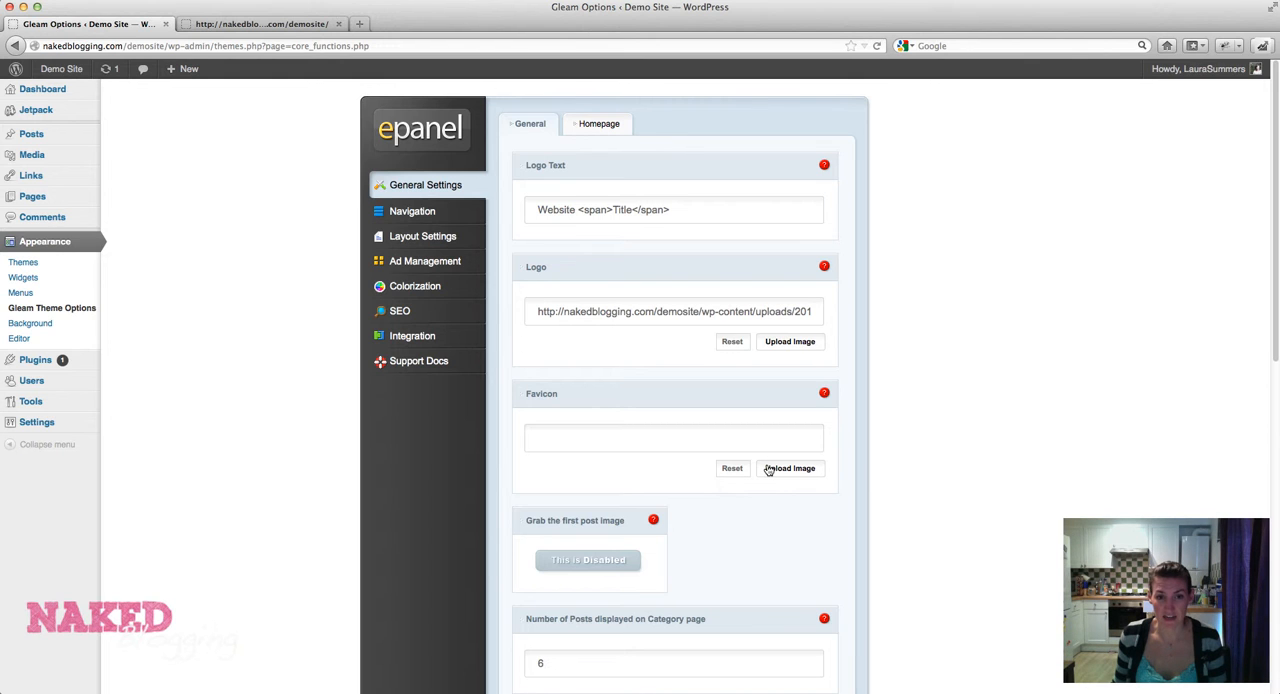
Review the remaining general settings, including favicon, first post image and posts per page, with a brief look at the demo site.
scroll(737, 542, "down", 3)
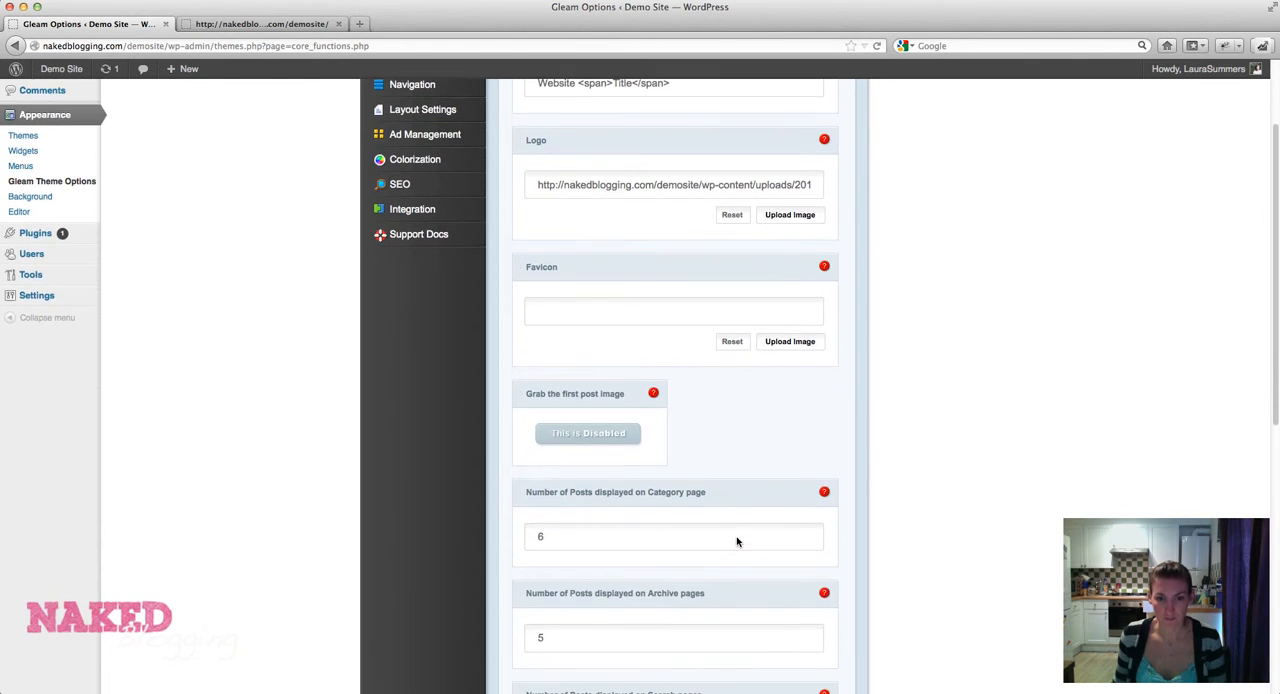
scroll(737, 542, "down", 4)
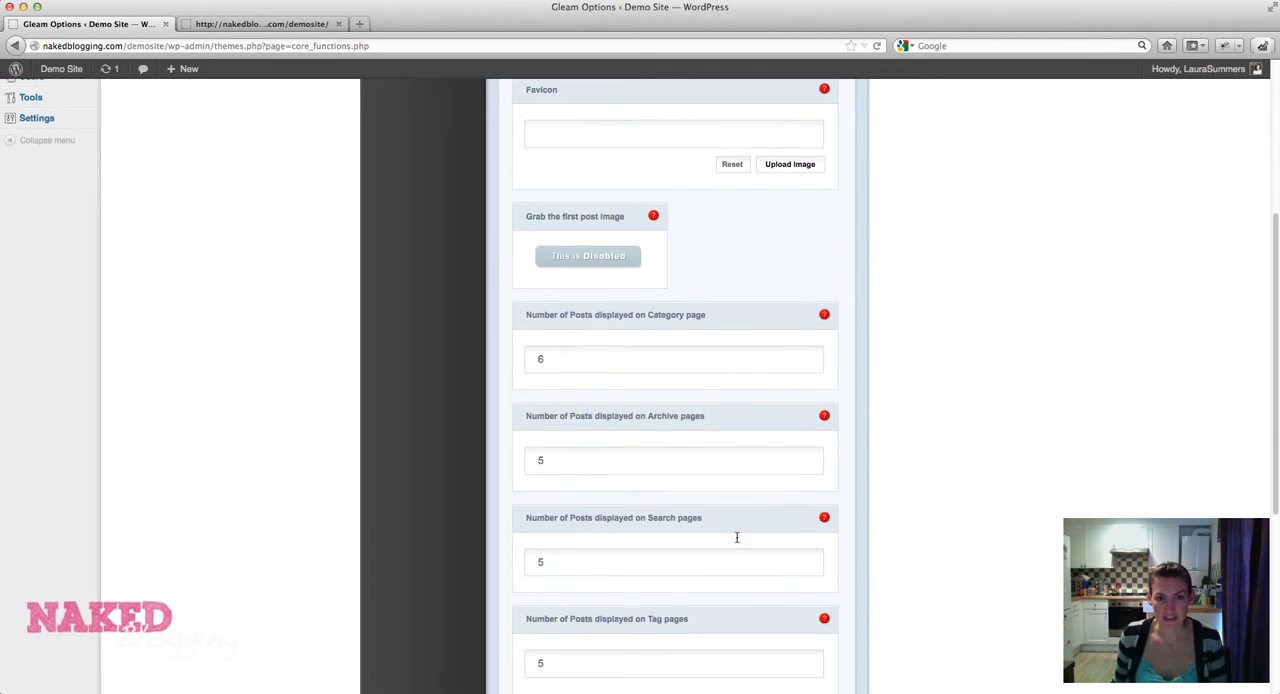
scroll(737, 540, "down", 2)
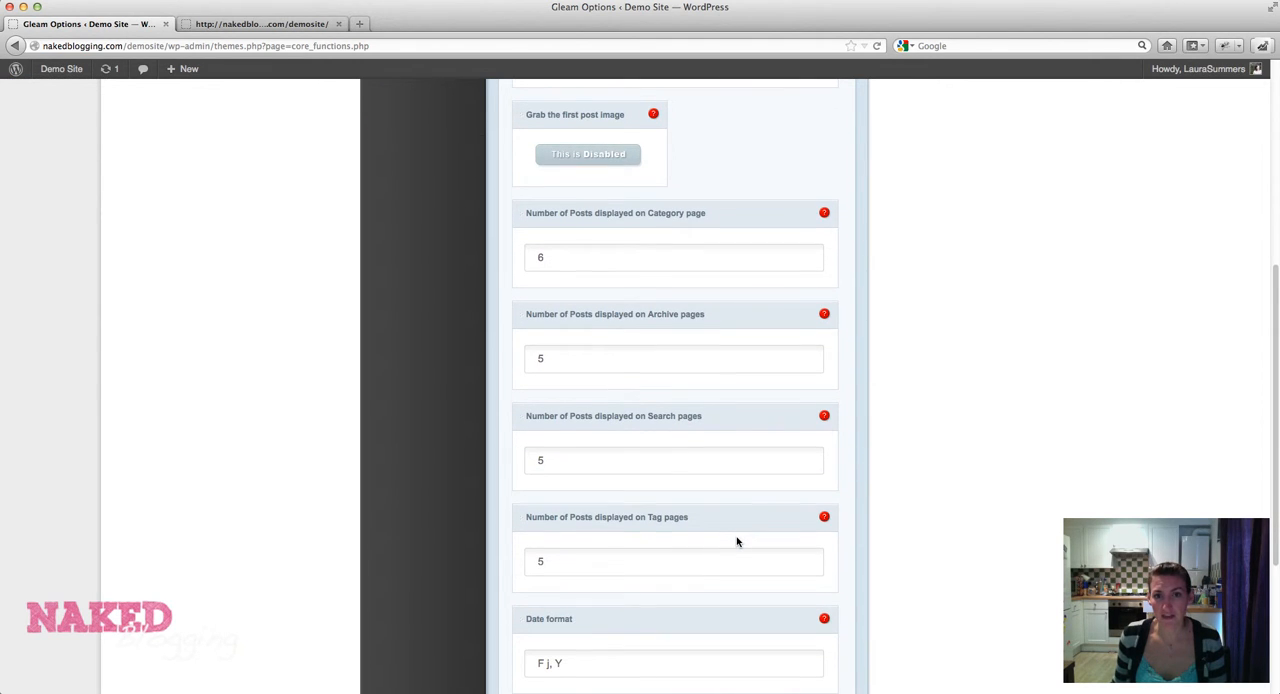
scroll(737, 542, "down", 2)
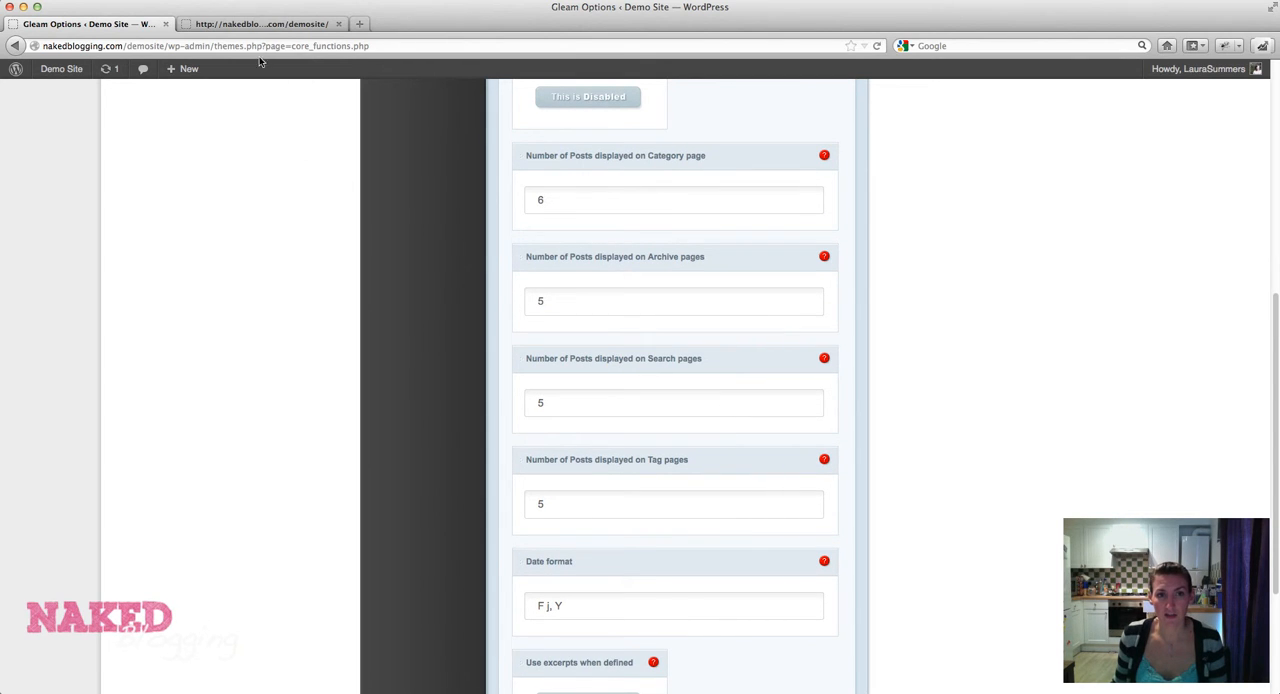
left_click(256, 28)
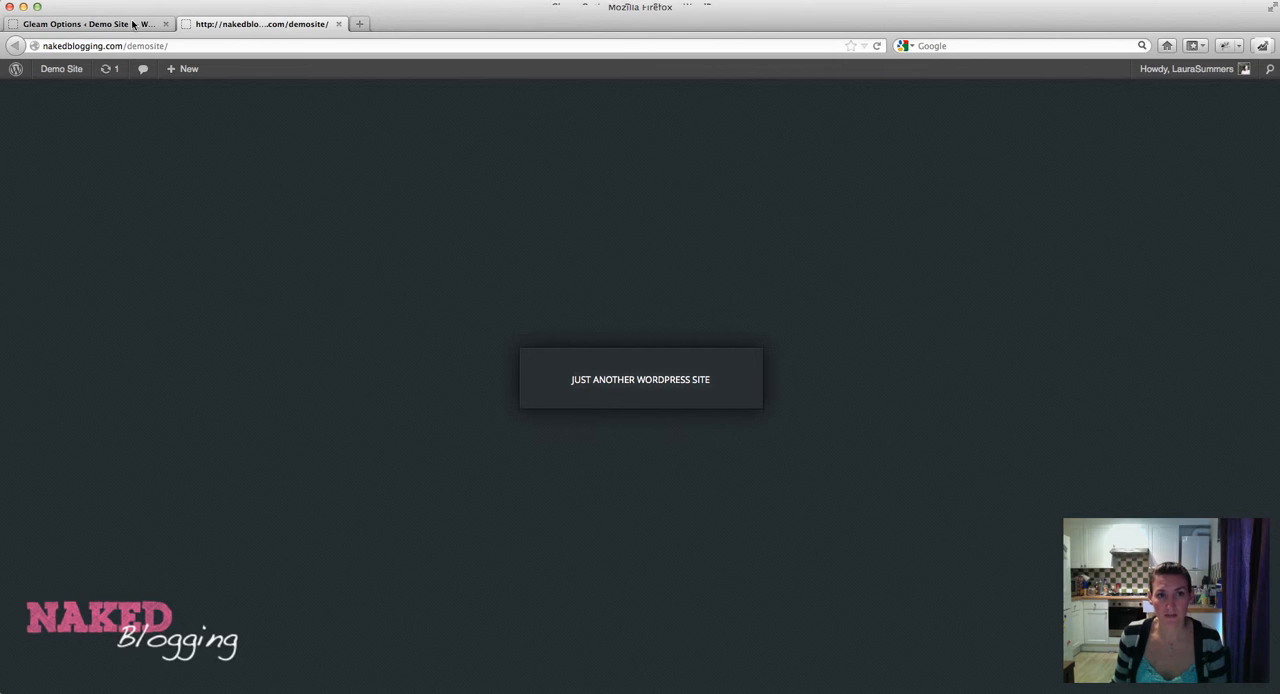
left_click(136, 25)
scroll(396, 265, "down", 1)
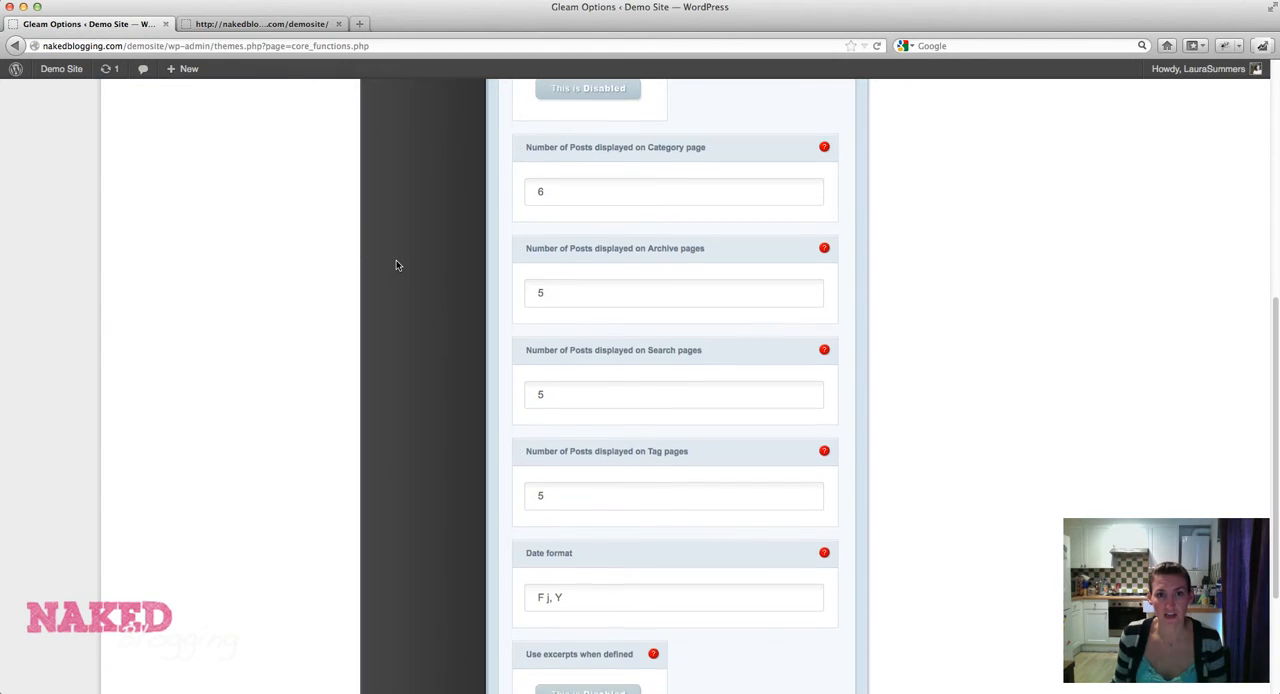
scroll(396, 265, "up", 3)
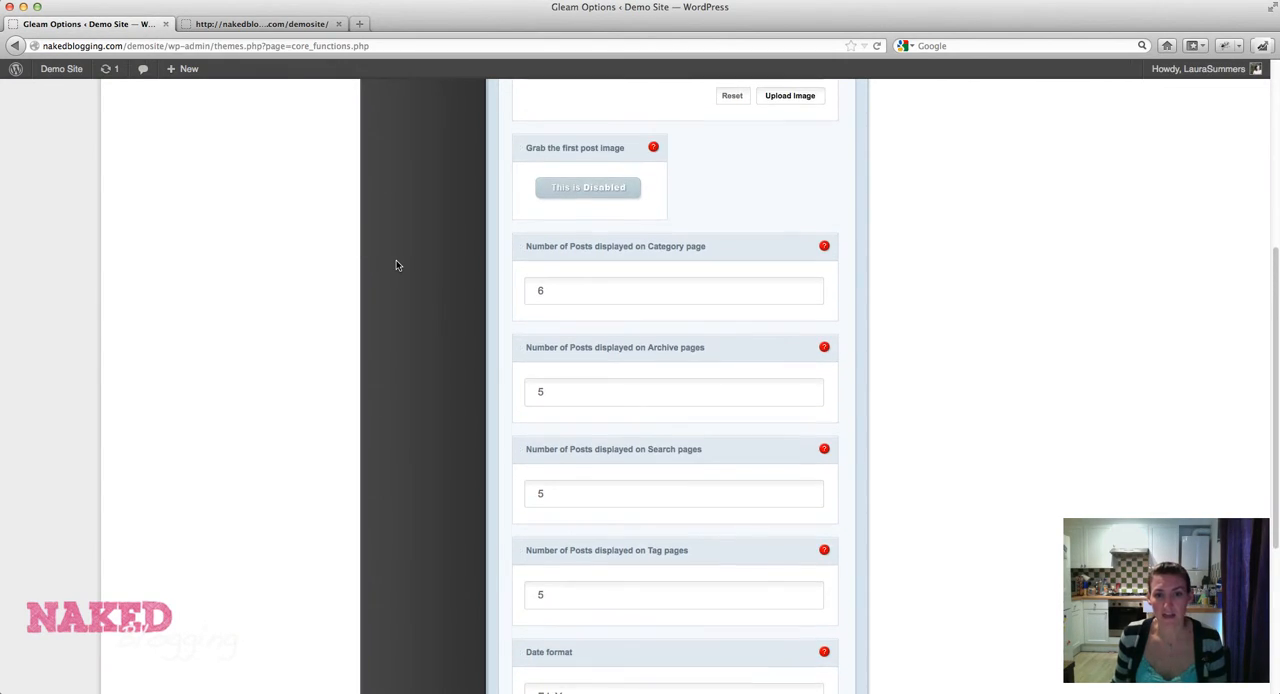
scroll(396, 265, "down", 1)
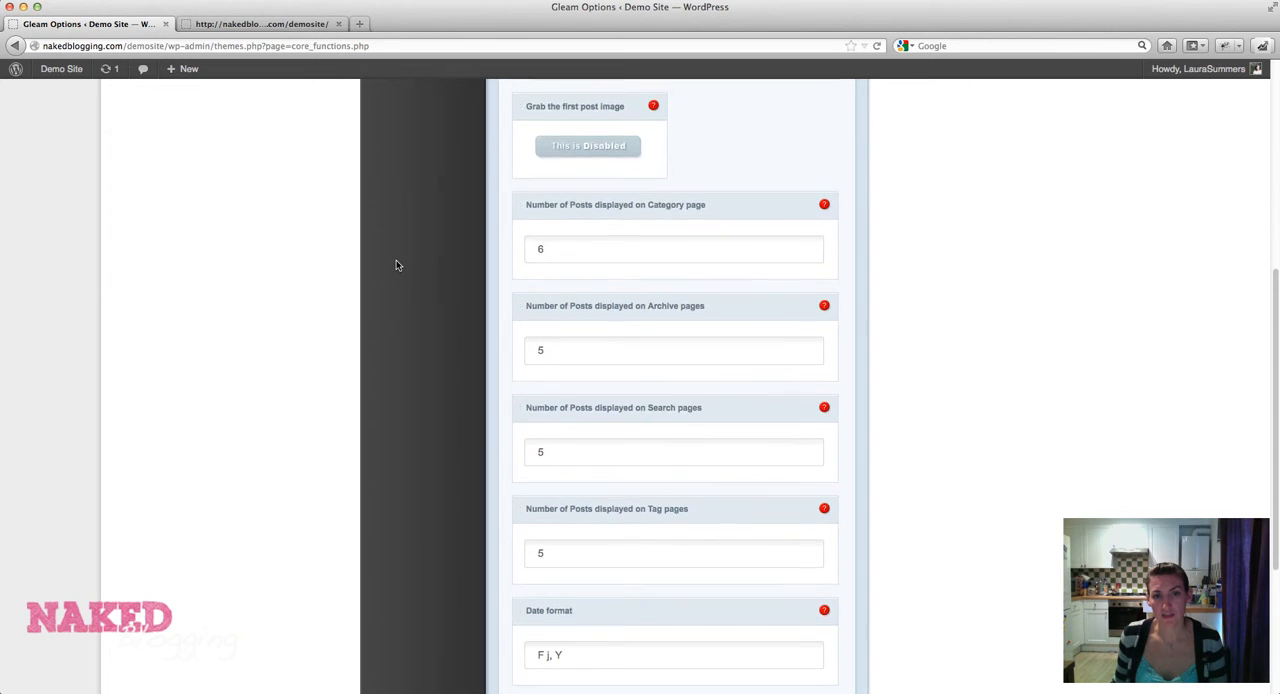
scroll(396, 265, "up", 2)
scroll(396, 265, "down", 6)
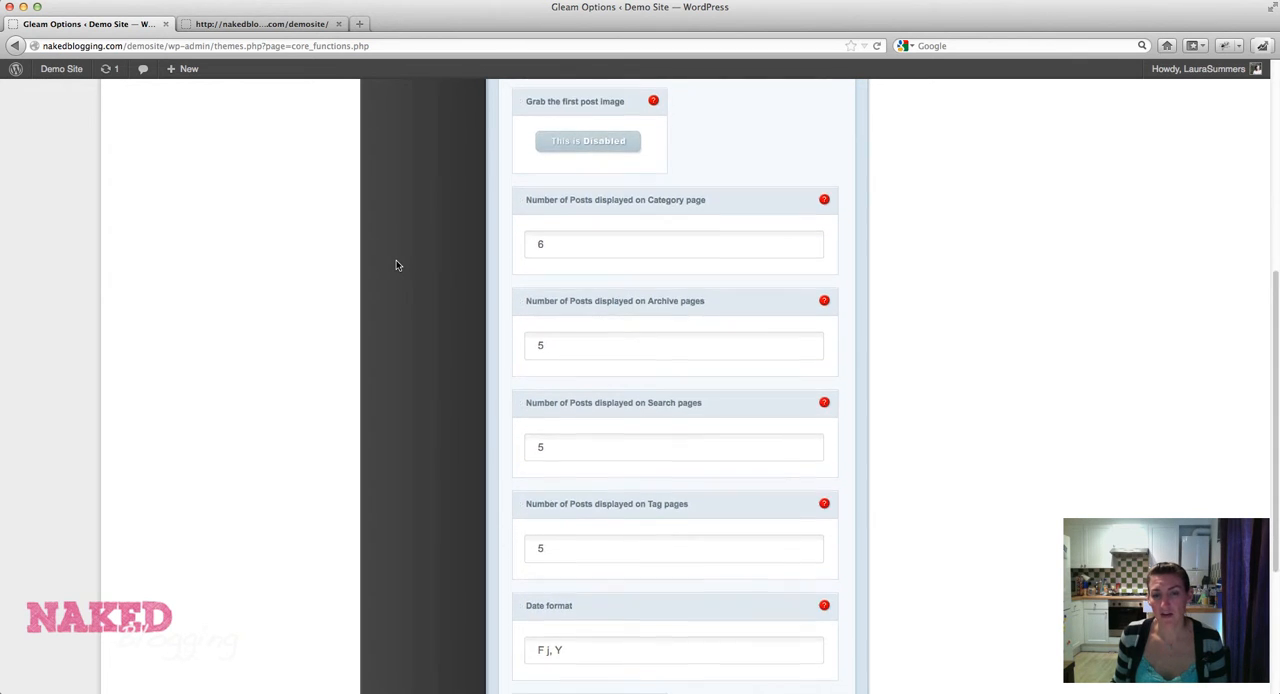
Save the ePanel general settings and switch to the demo site's front page.
scroll(396, 265, "down", 3)
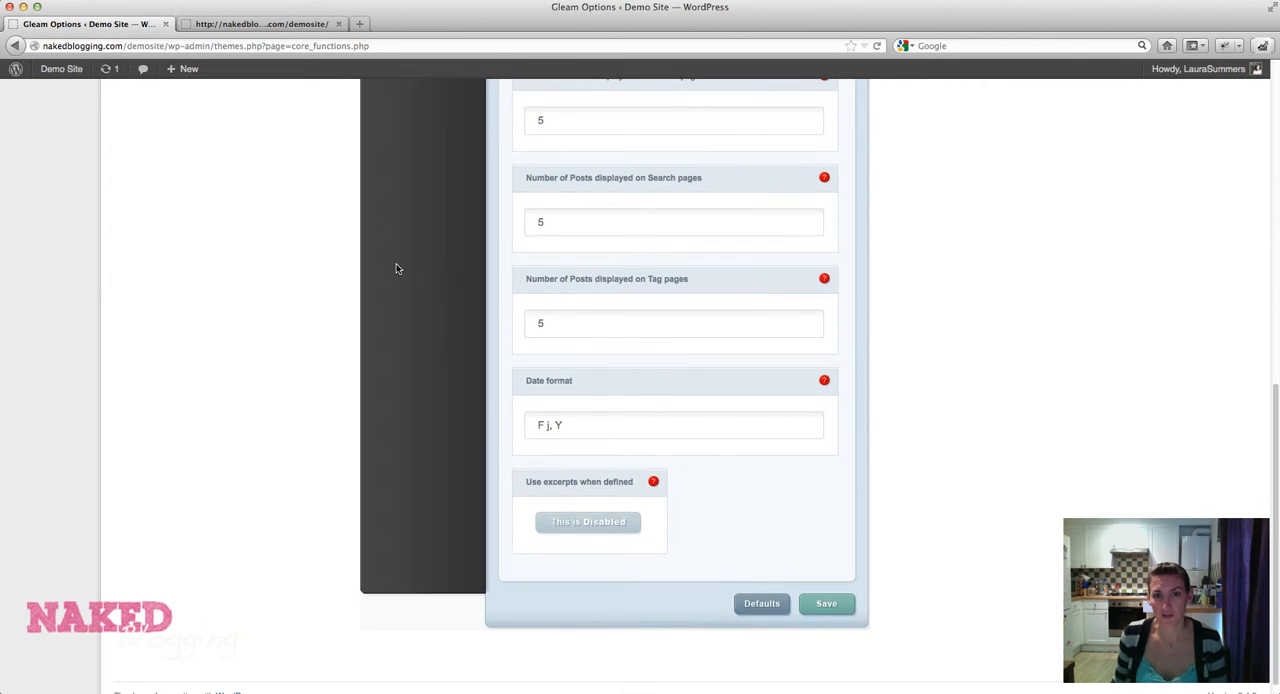
left_click(824, 606)
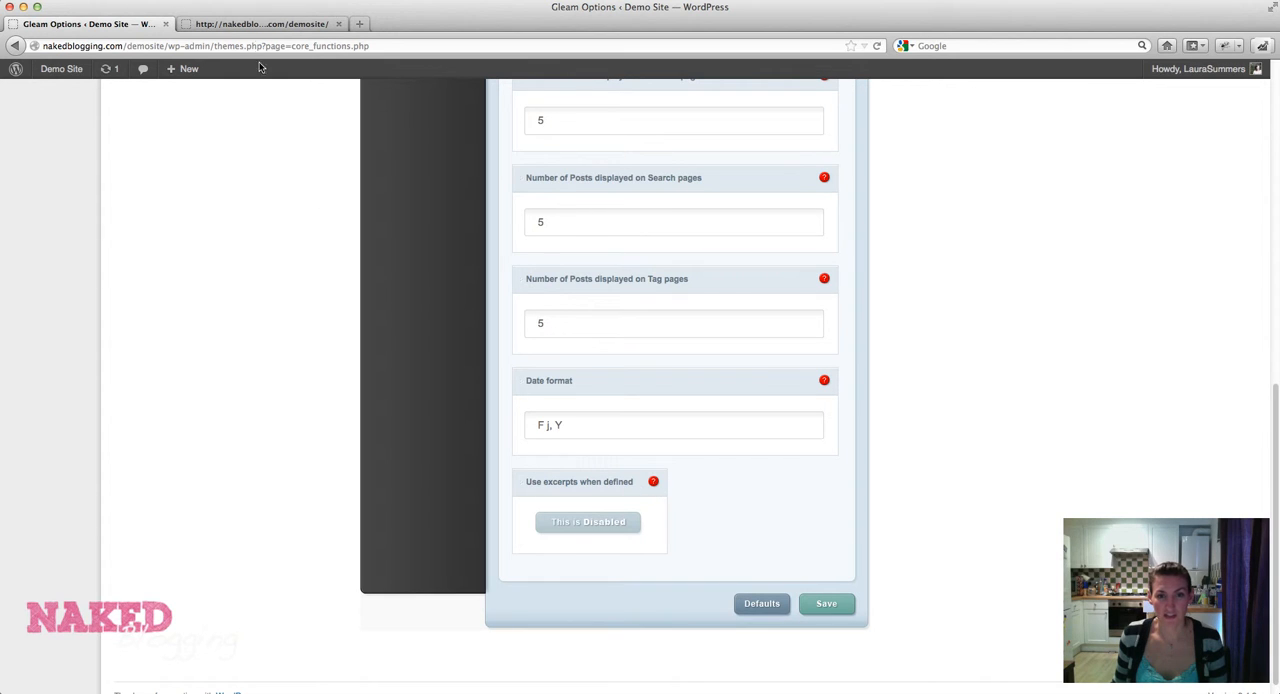
left_click(252, 27)
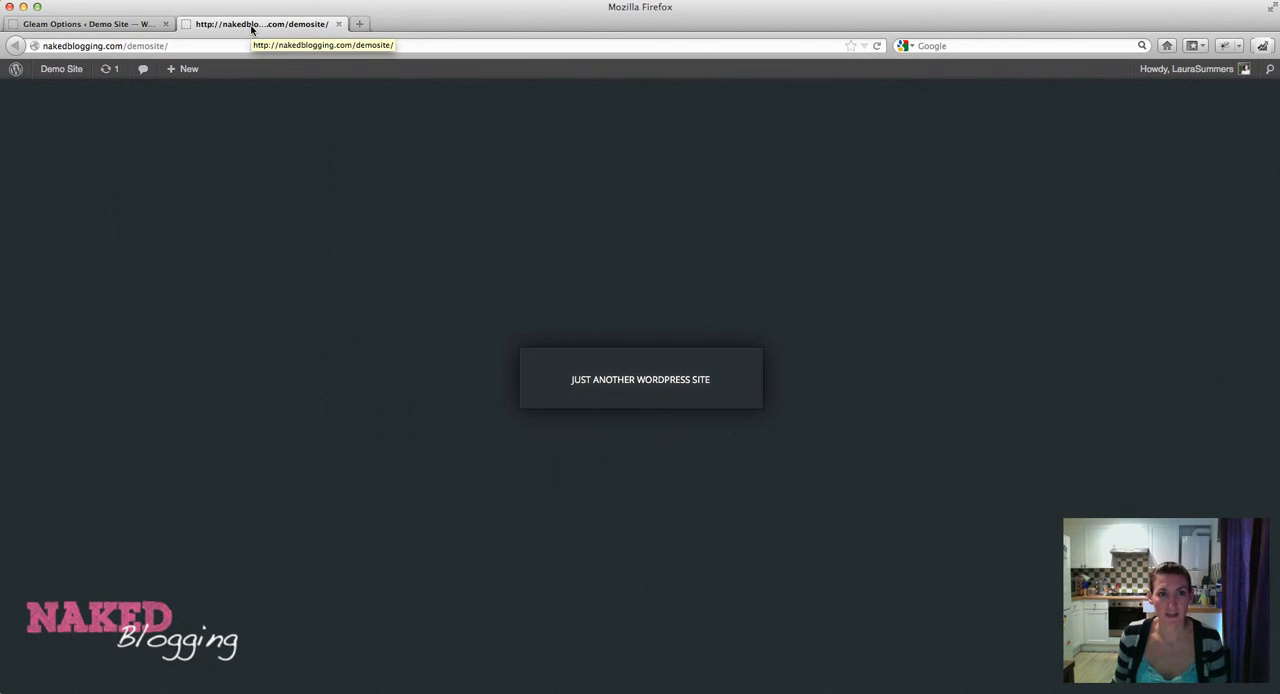
Reload the demo site to check the logo, open ePanel's homepage background image setting and compare it with the front page.
key("super+r")
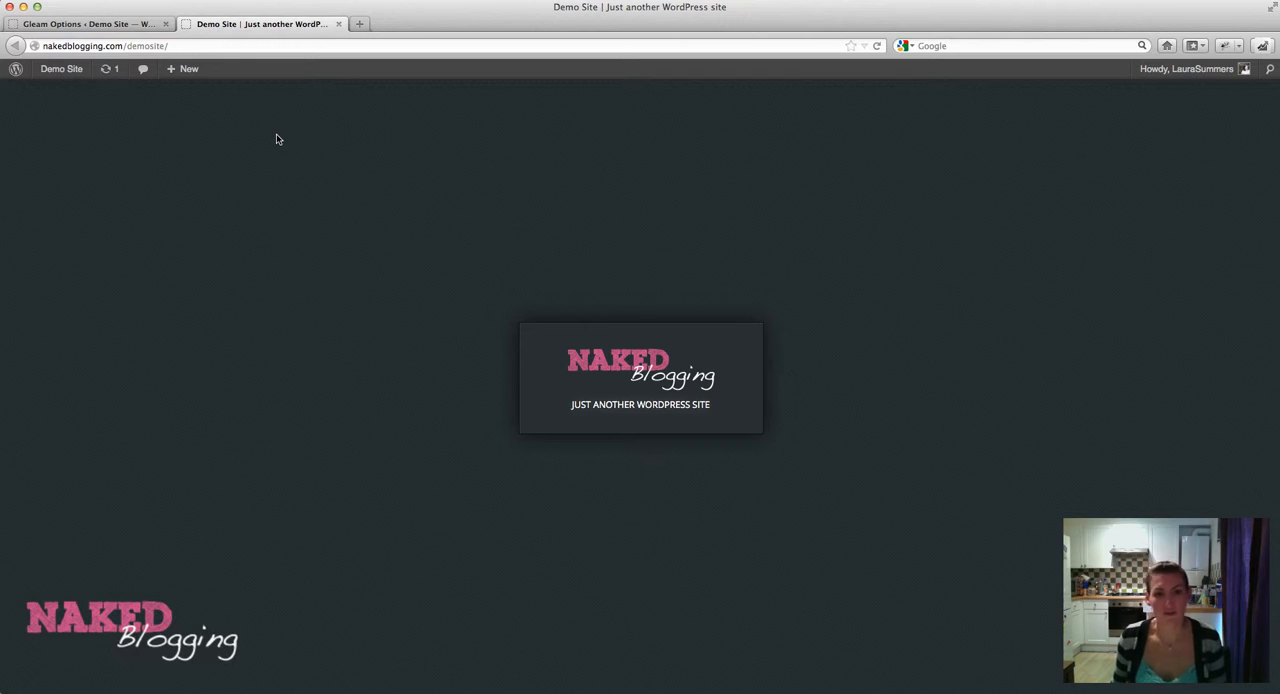
left_click(129, 26)
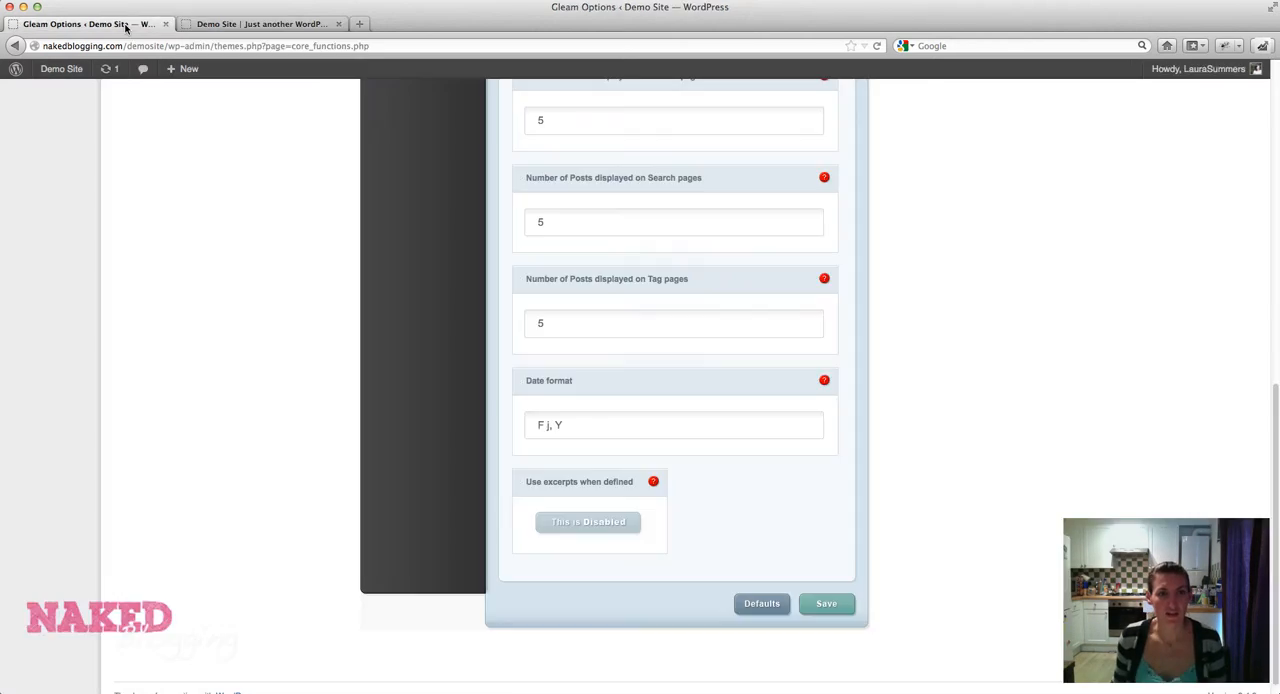
scroll(285, 284, "up", 10)
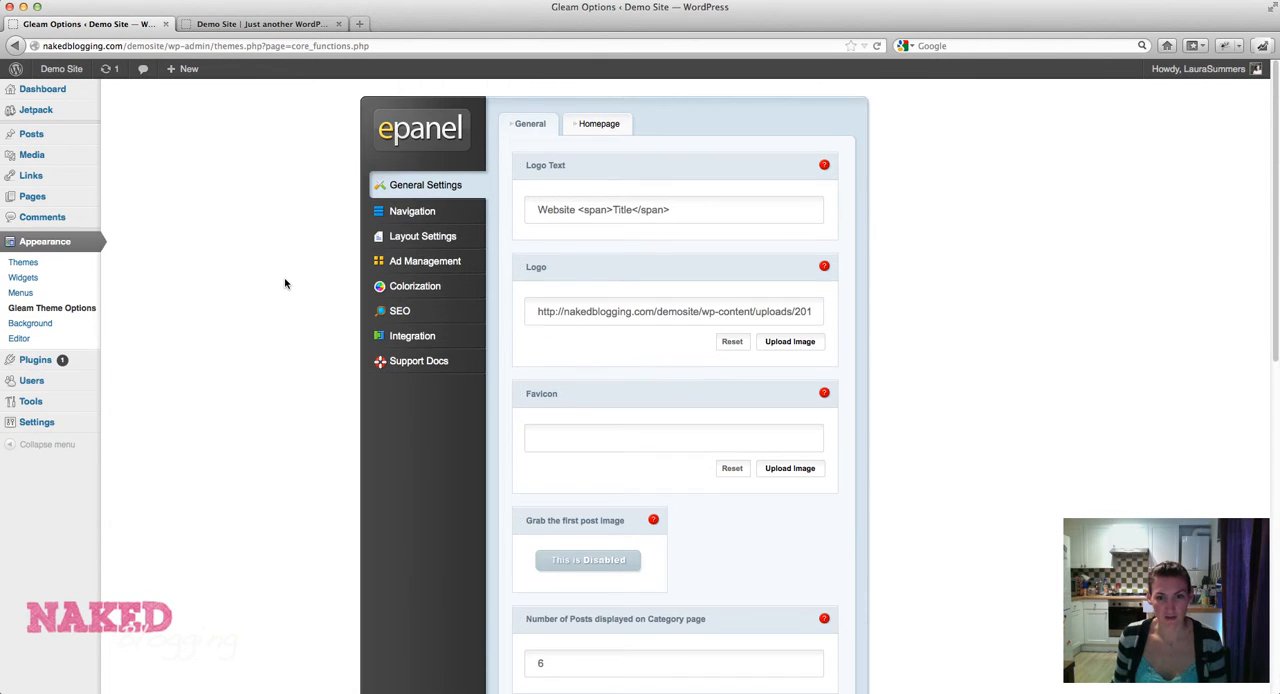
left_click(598, 127)
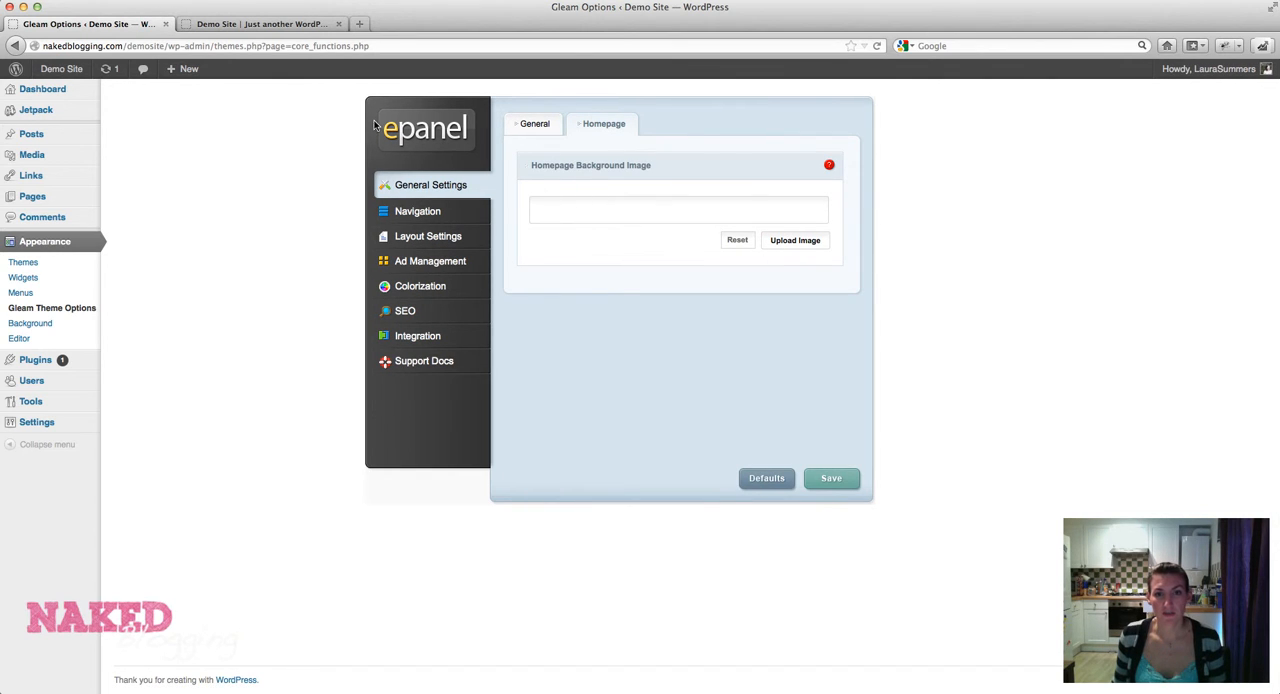
left_click(257, 26)
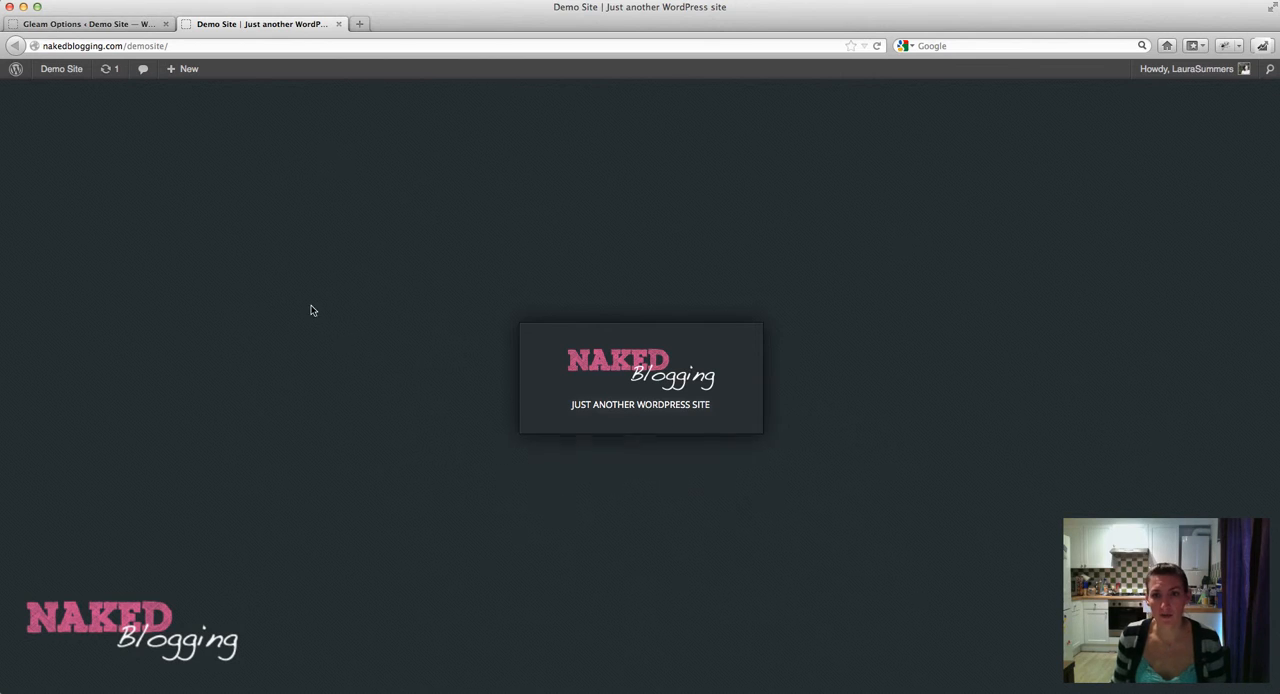
left_click(108, 29)
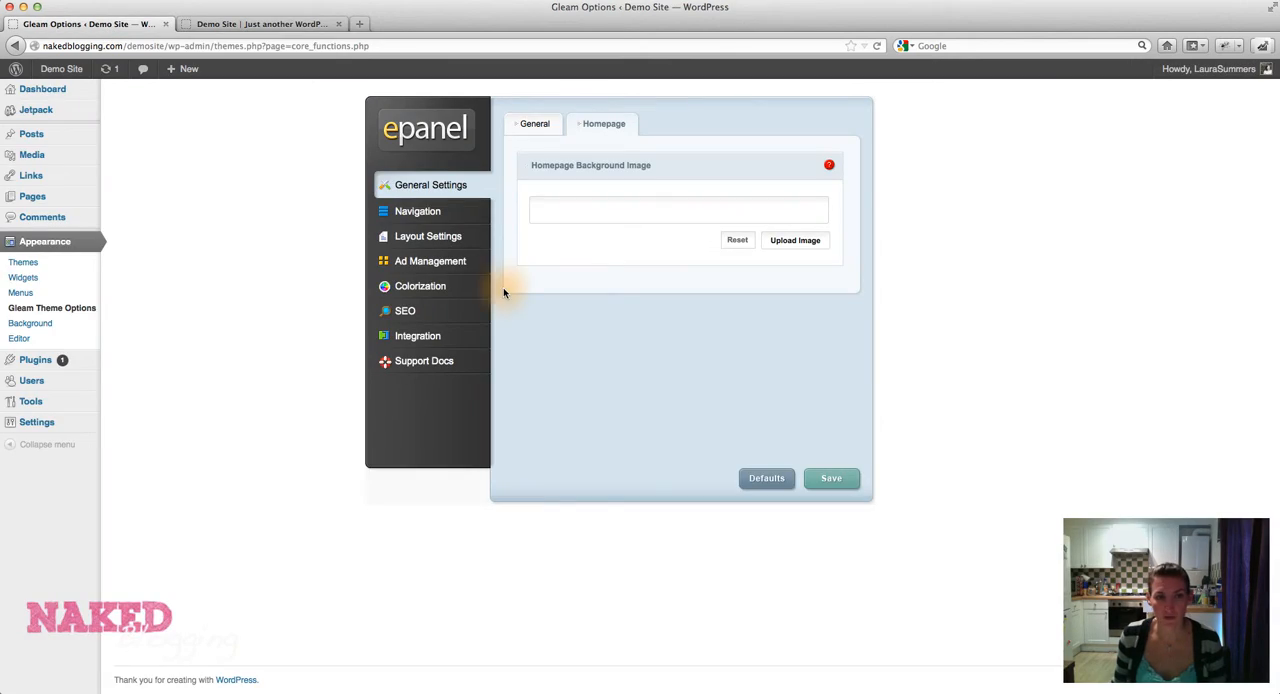
Upload ladies20boxing20gloves2lb5.jpg from the Downloads folder for the Homepage Background Image setting.
left_click(789, 241)
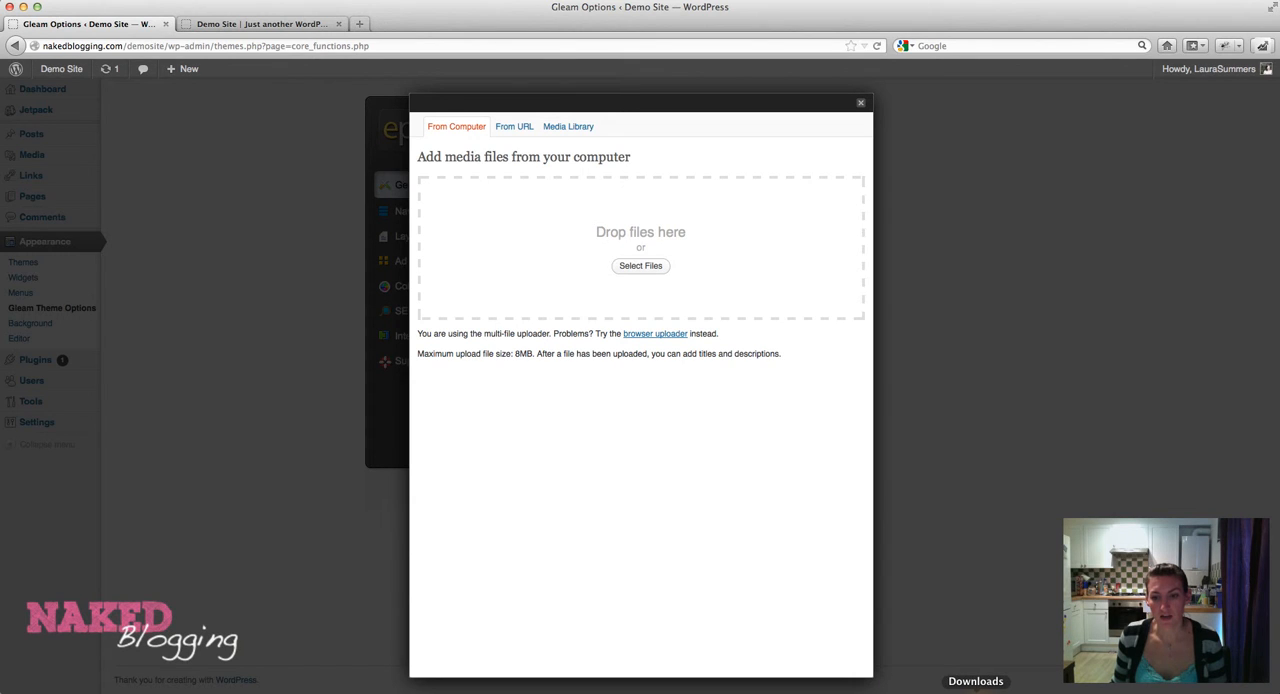
left_click(975, 691)
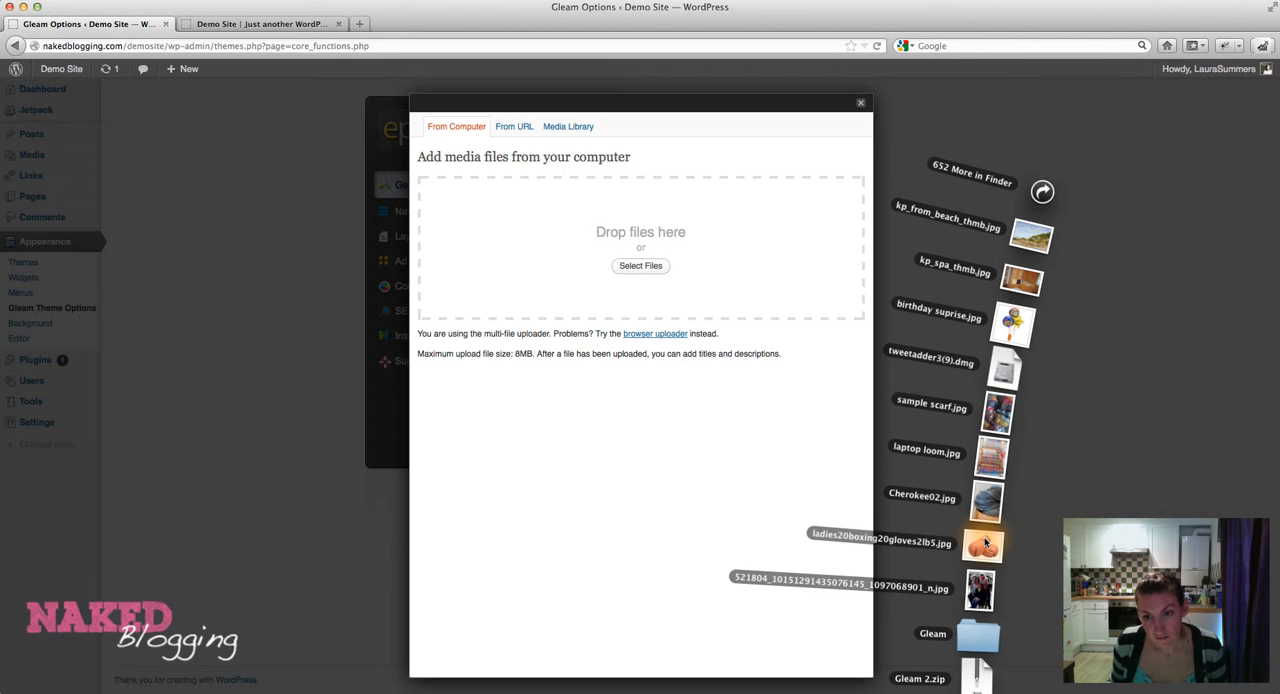
left_click_drag(985, 542, 607, 231)
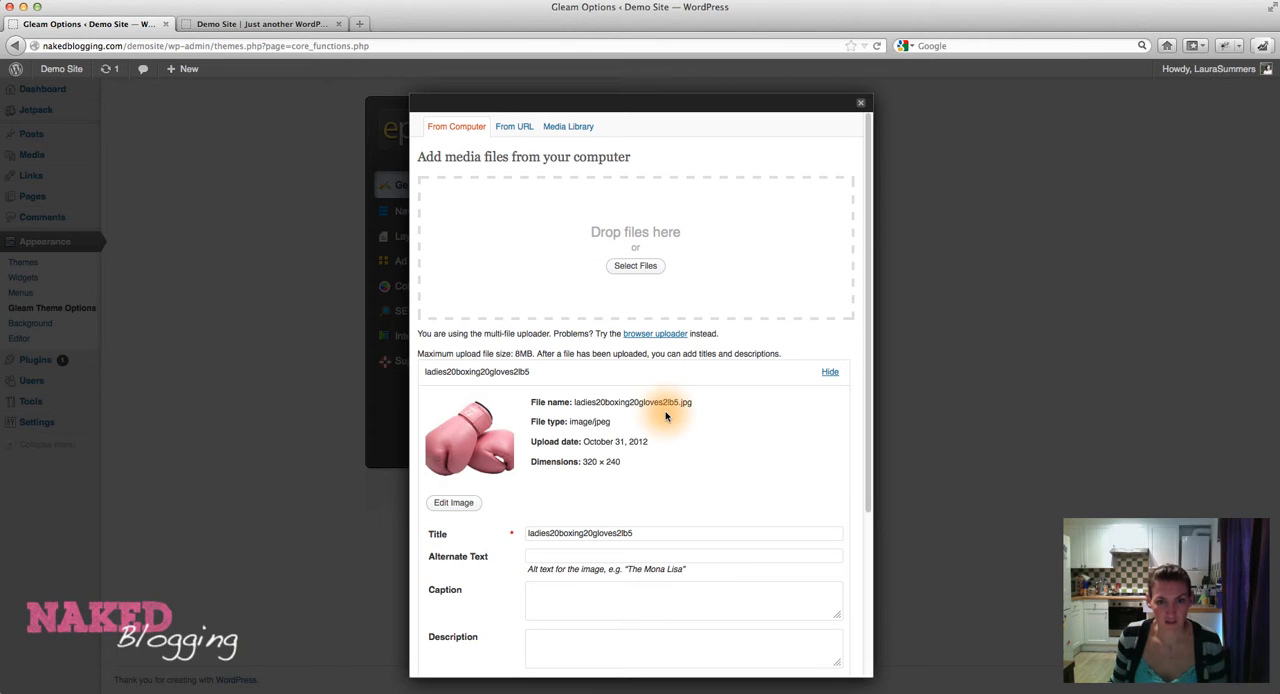
Change the uploaded image's title to "Pink Boxing Gloves".
scroll(666, 416, "down", 2)
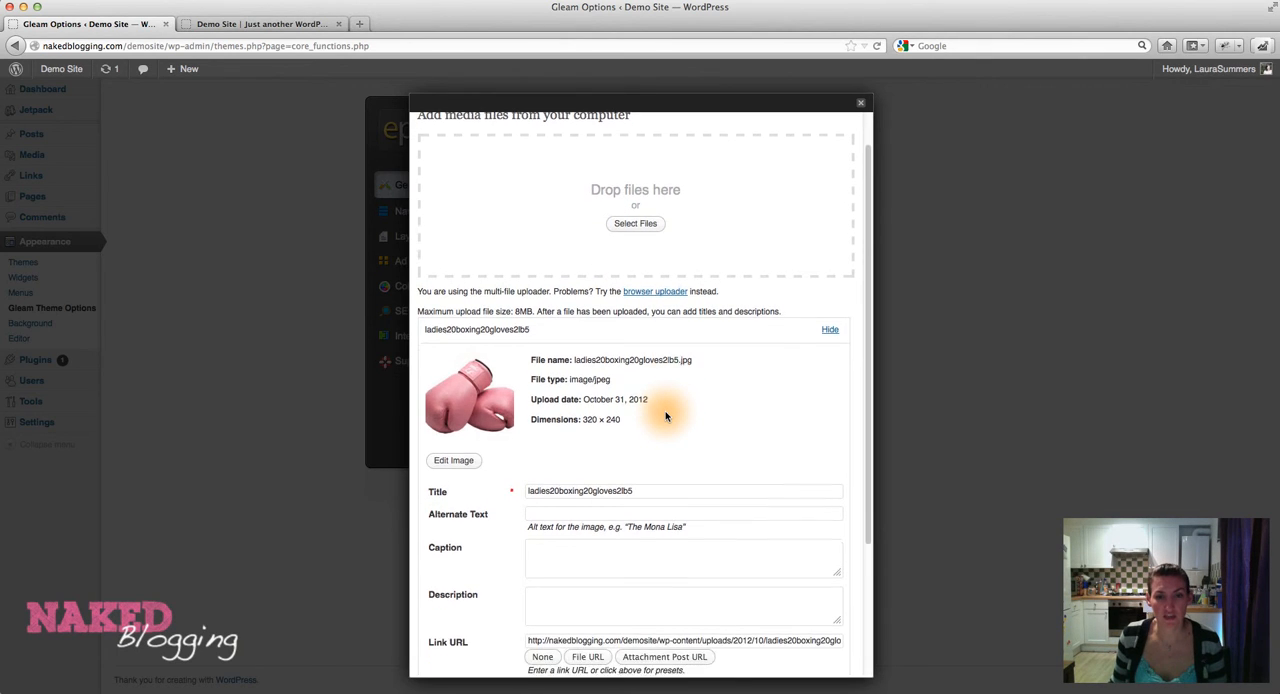
scroll(666, 416, "down", 4)
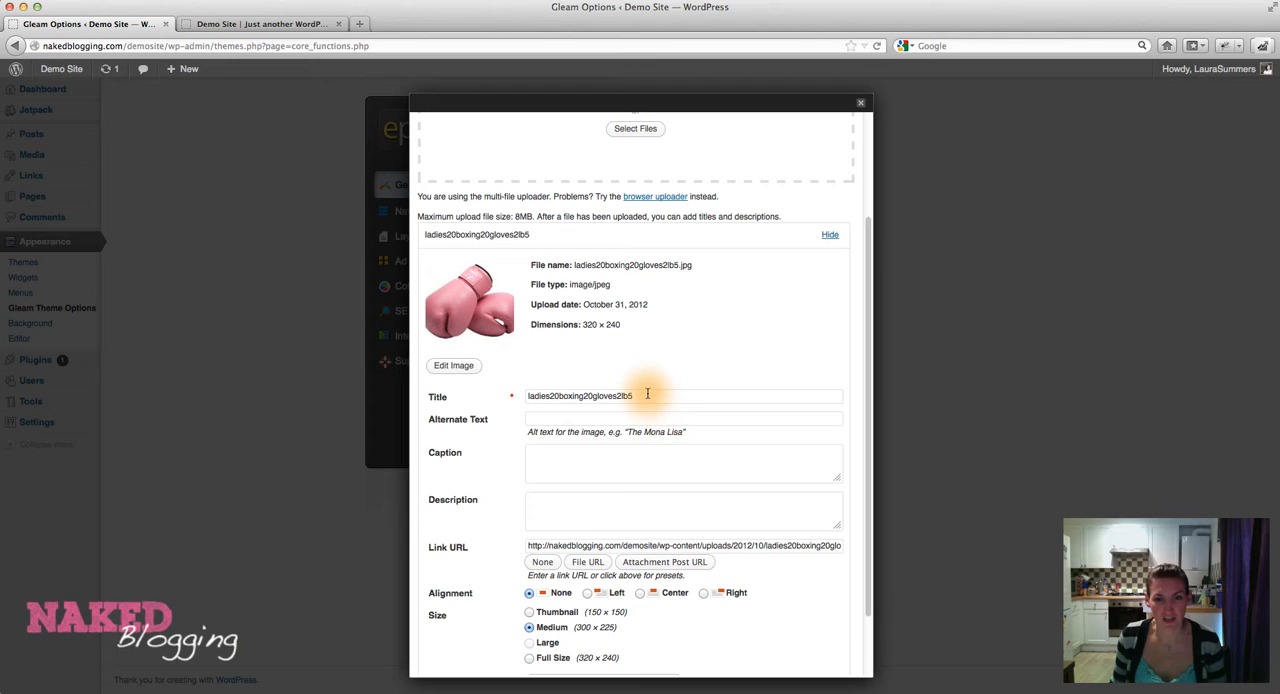
double_click(647, 394)
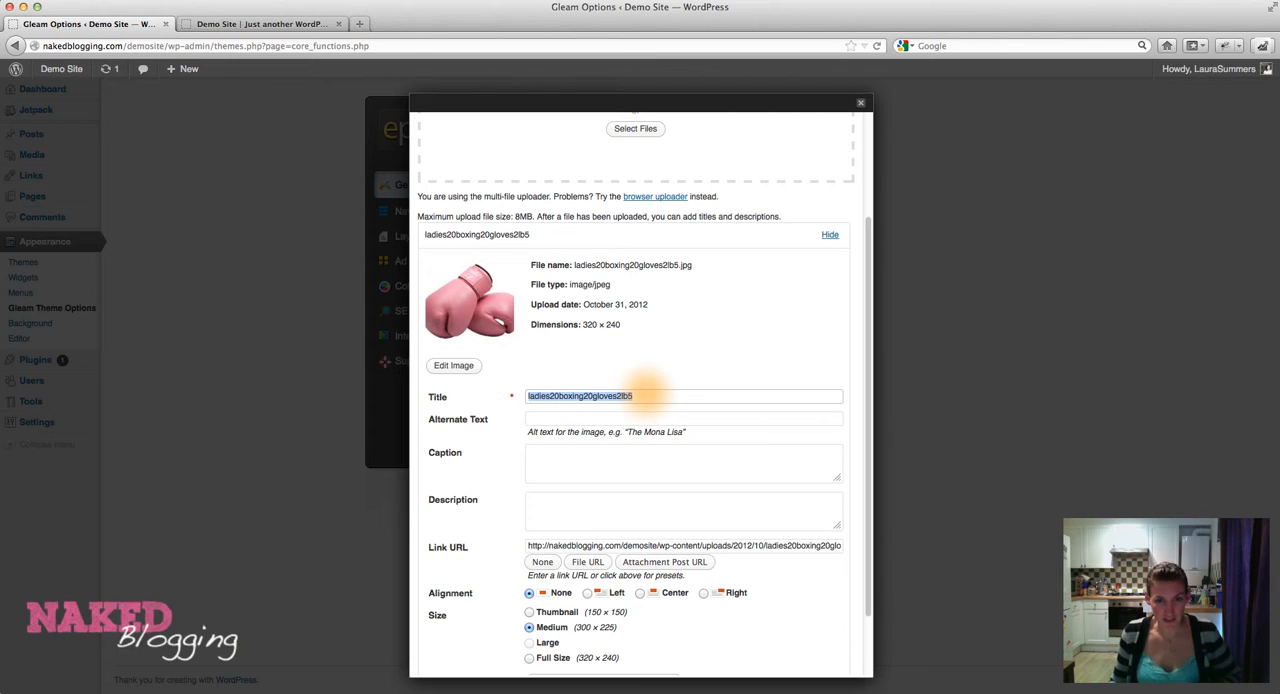
type("Pink Boxing Gloves")
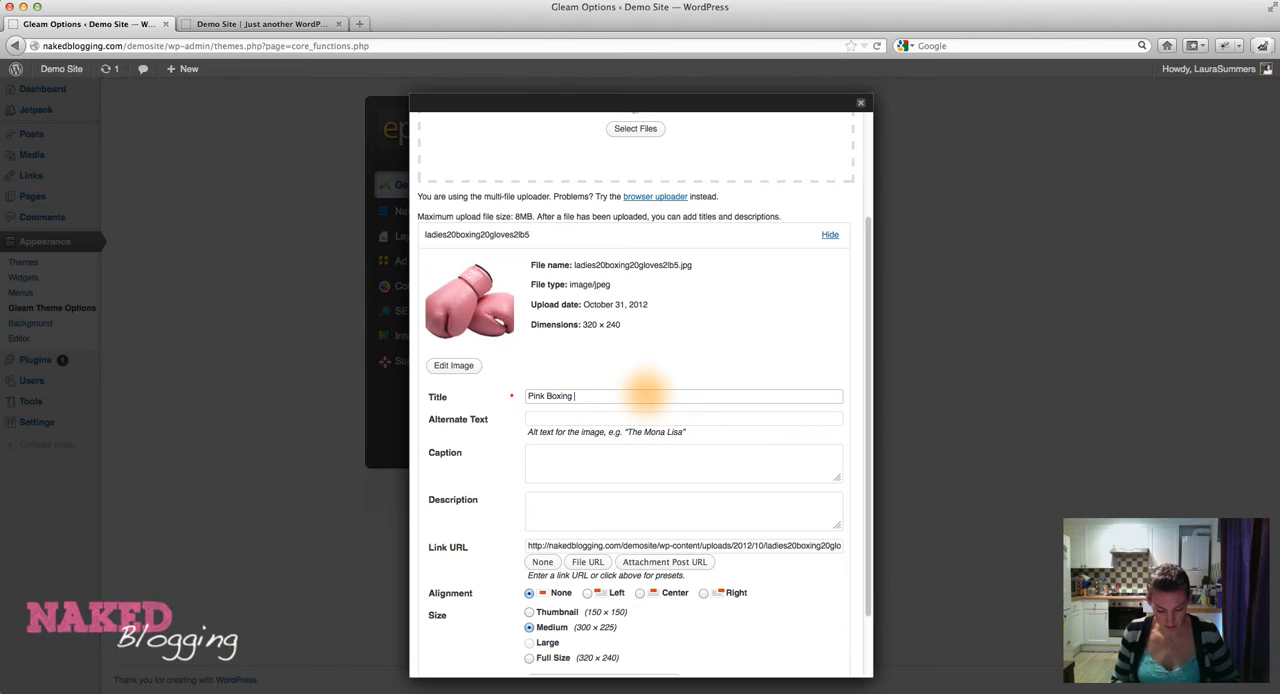
left_click(514, 432)
Use the uploaded boxing gloves image as the homepage background image and save the ePanel settings.
scroll(514, 433, "down", 3)
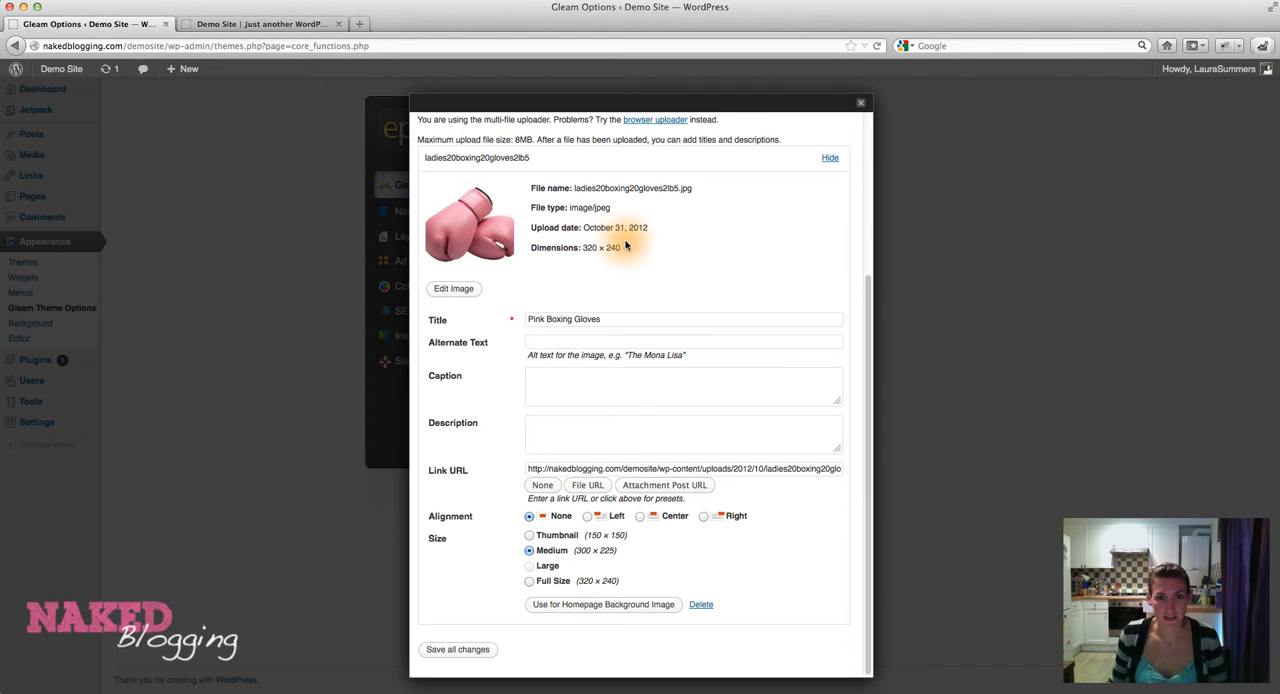
left_click(563, 605)
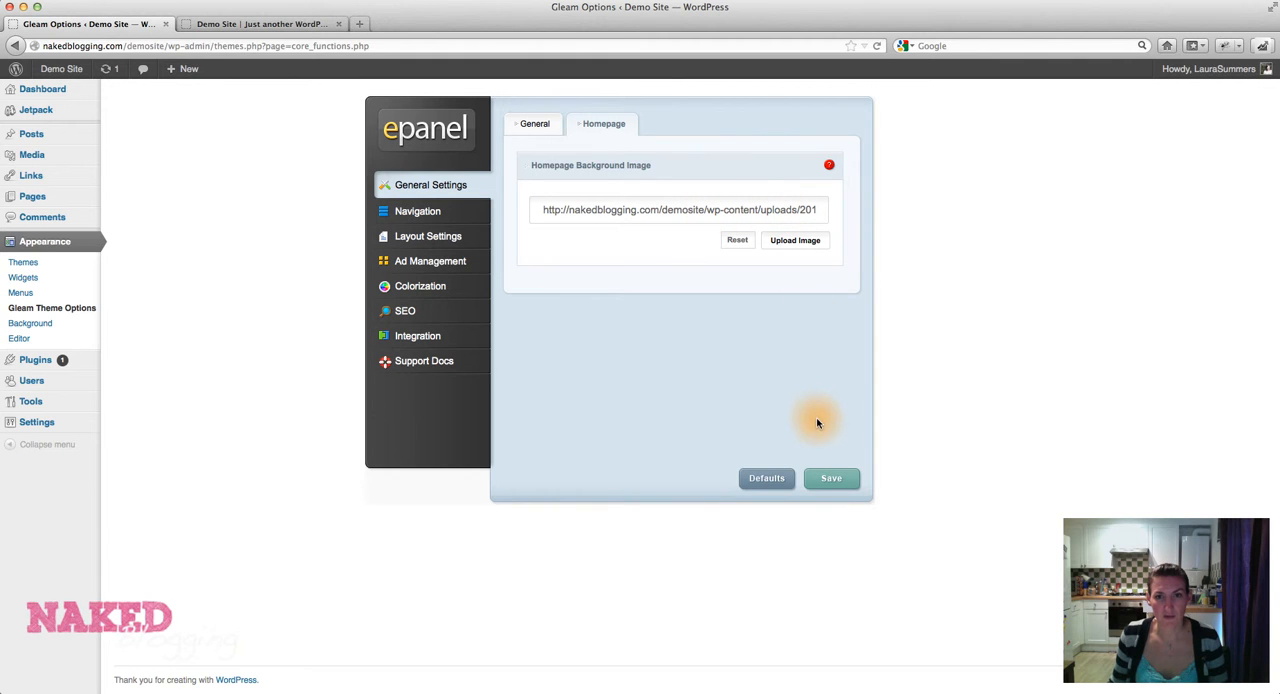
left_click(830, 479)
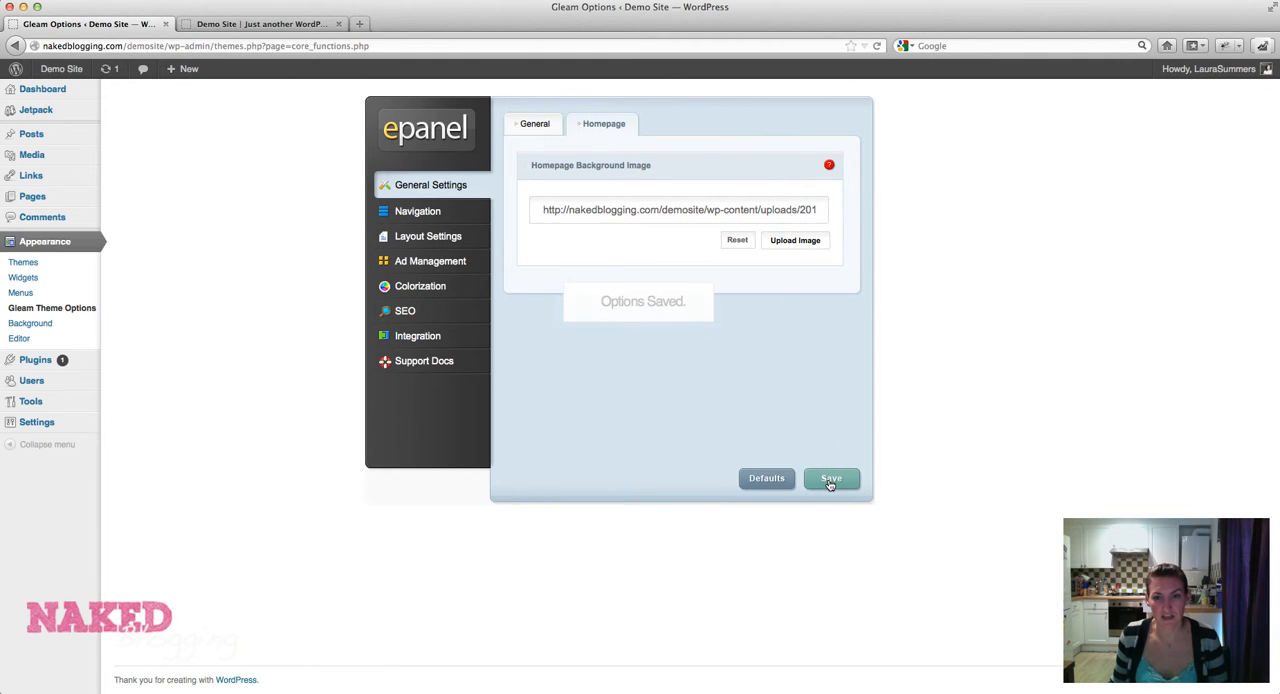
Reload the demo site's front page to check the new background image and return to the theme options.
left_click(293, 25)
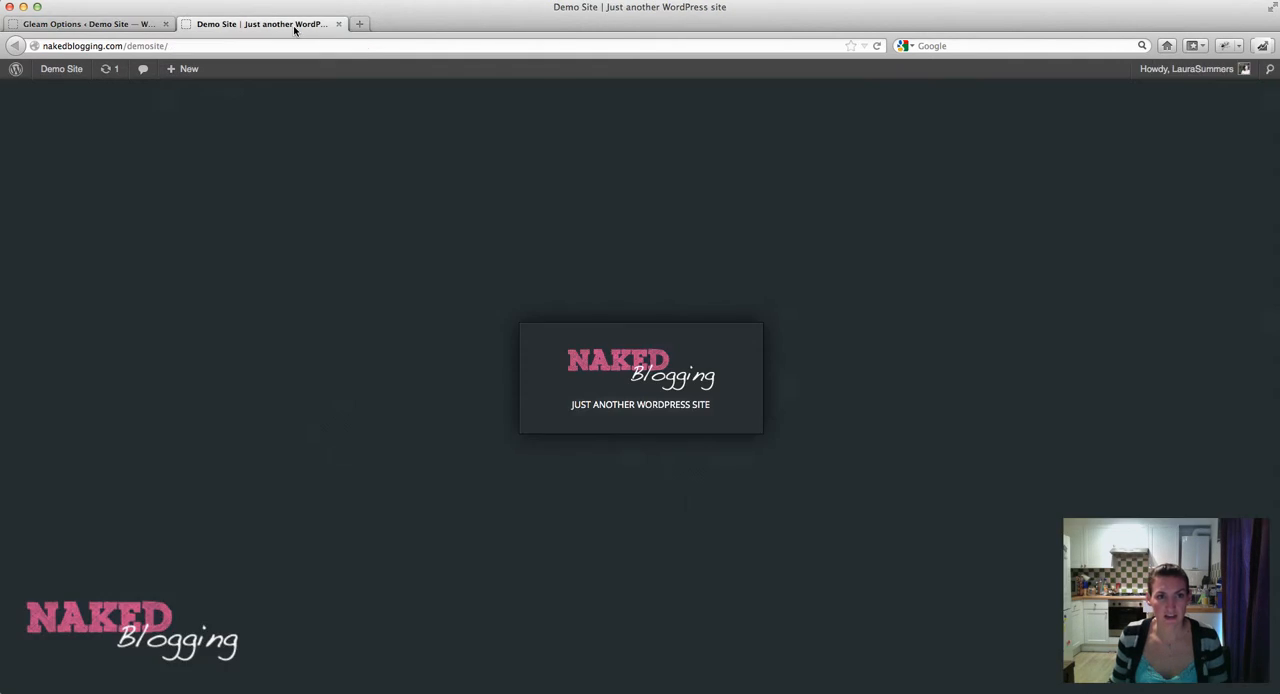
key("super+r")
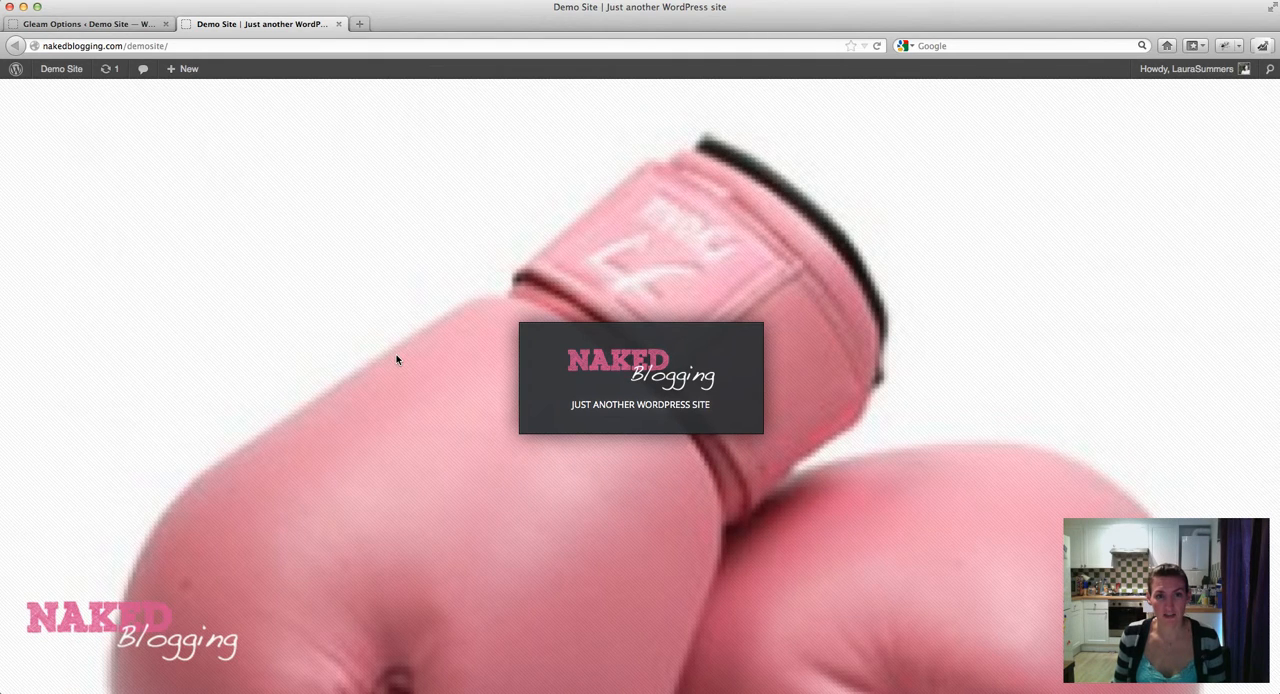
left_click(95, 24)
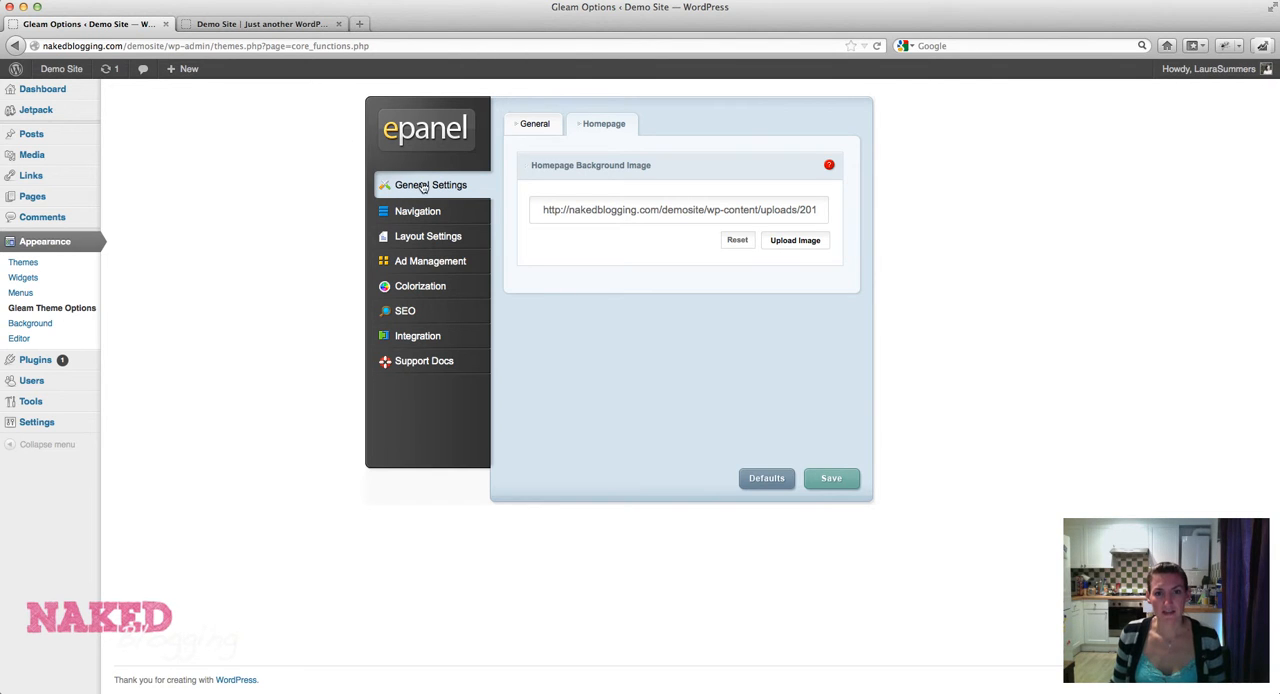
Open the Navigation settings for pages and demonstrate toggling Sample Page in the navigation bar exclusions, leaving it ticked.
left_click(422, 216)
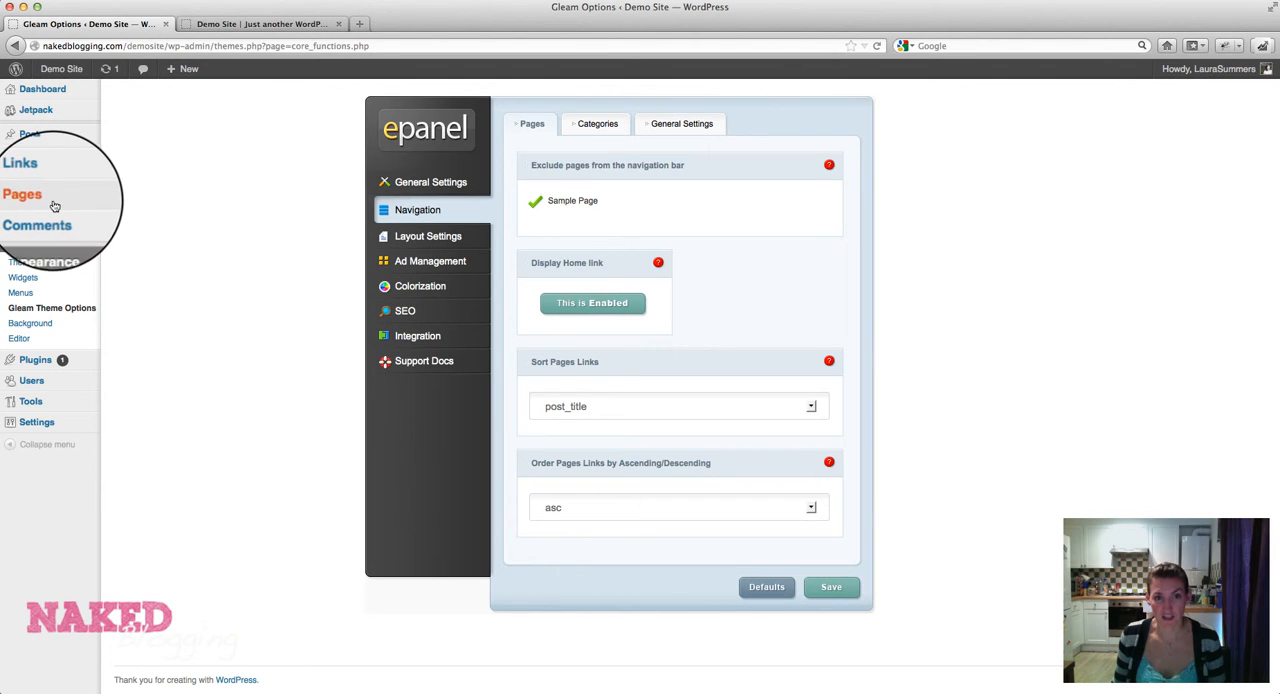
mouse_move(54, 206)
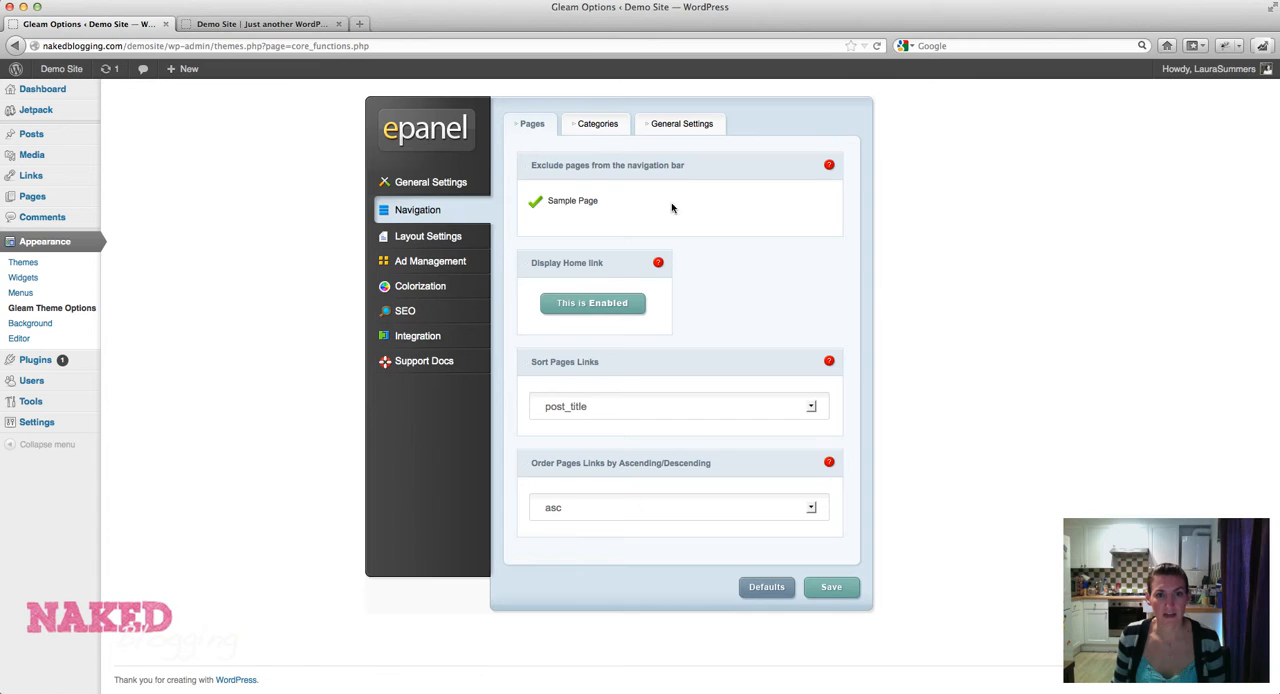
left_click(536, 205)
left_click(536, 205)
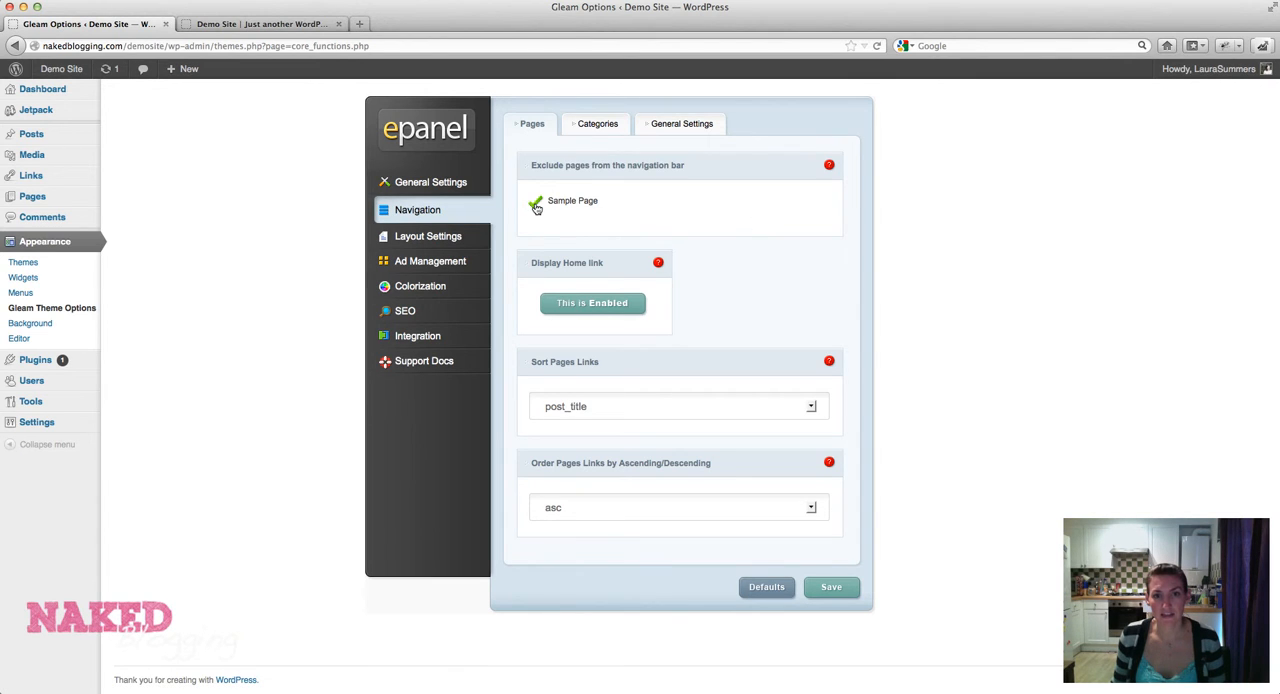
left_click(537, 208)
left_click(537, 208)
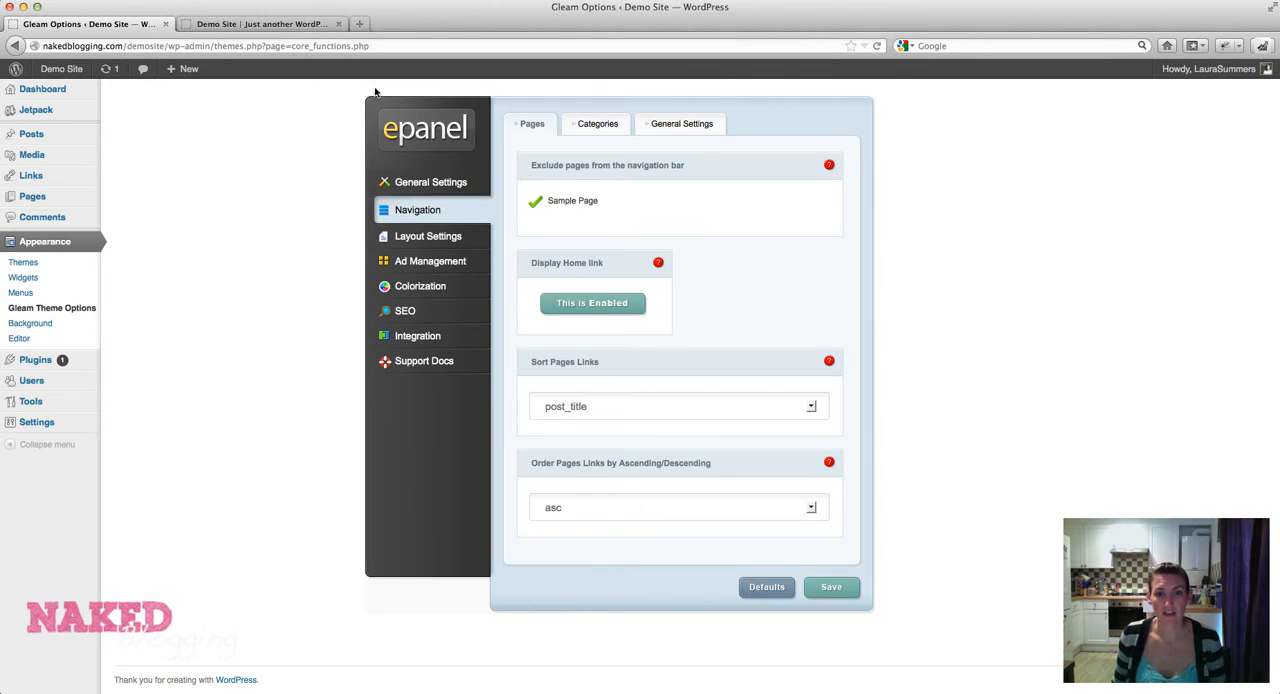
View the navigation menu on the demo site's front page, and disable the Display Home link option and save.
left_click(316, 25)
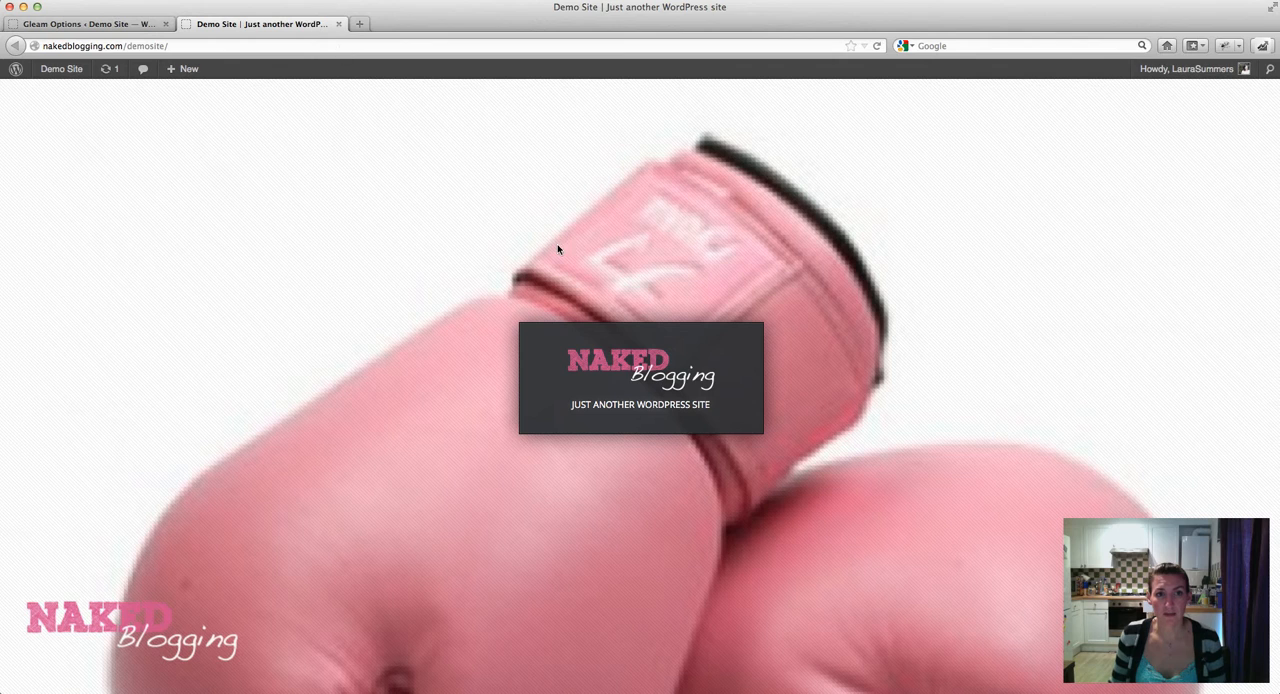
mouse_move(610, 360)
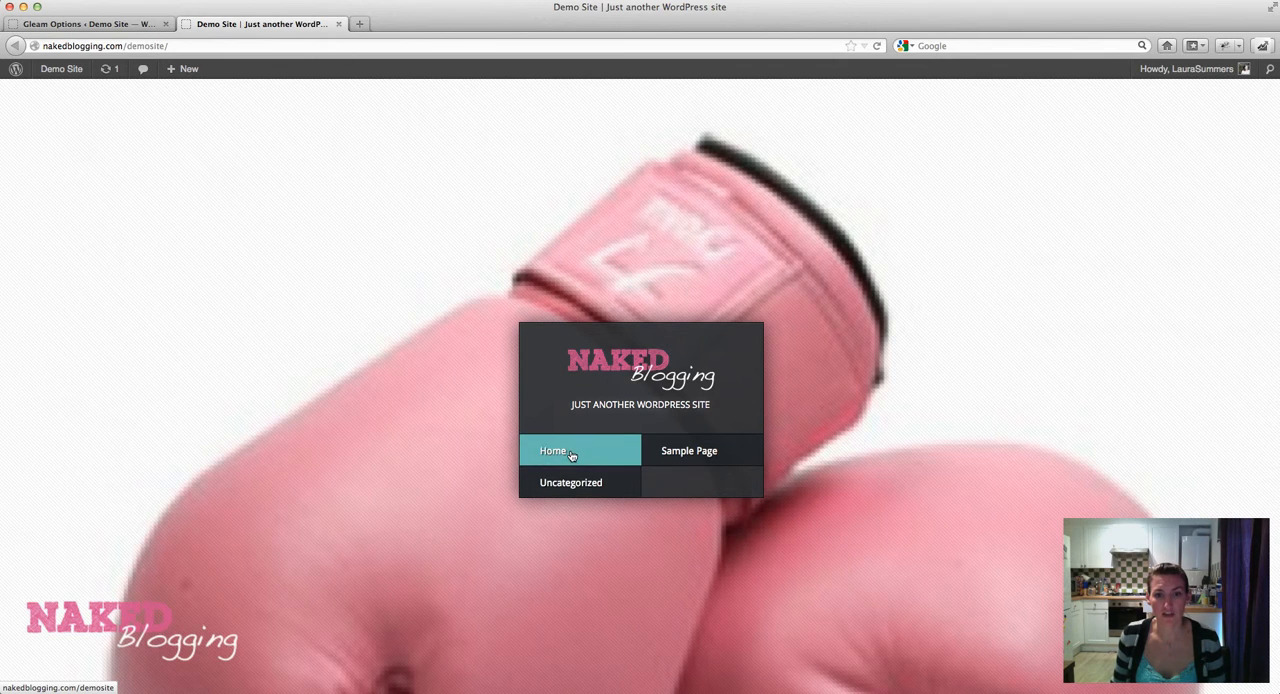
left_click(108, 25)
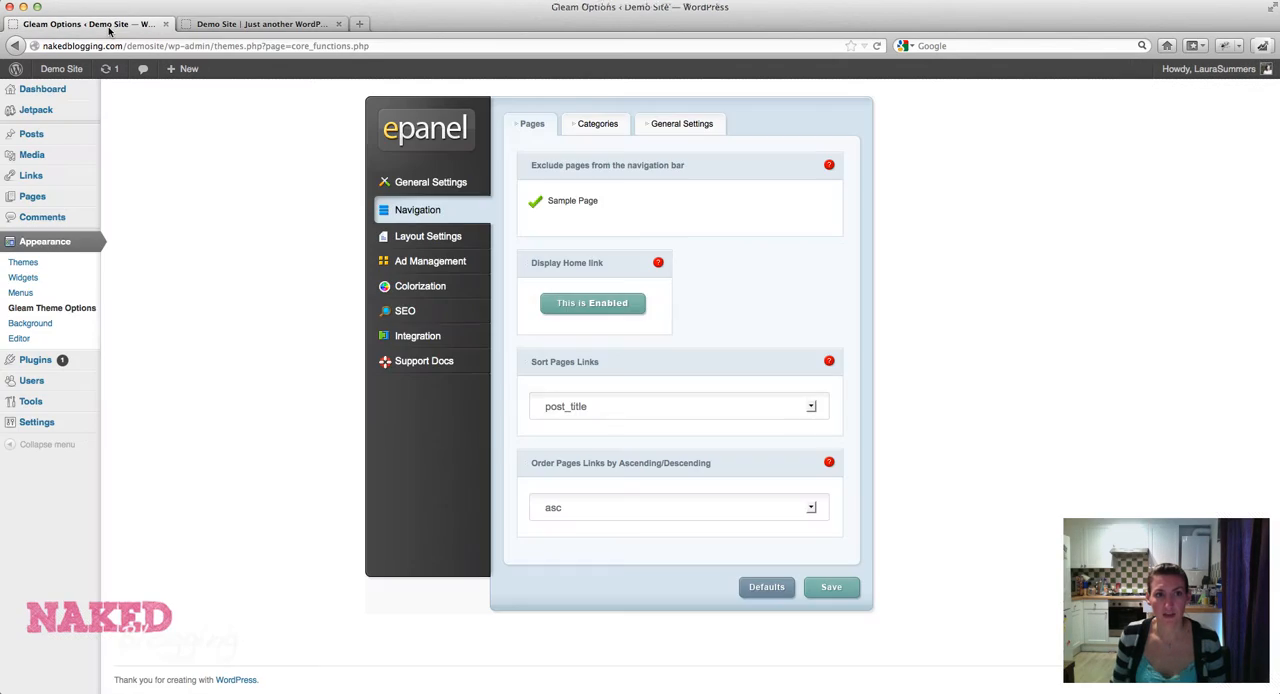
left_click(561, 305)
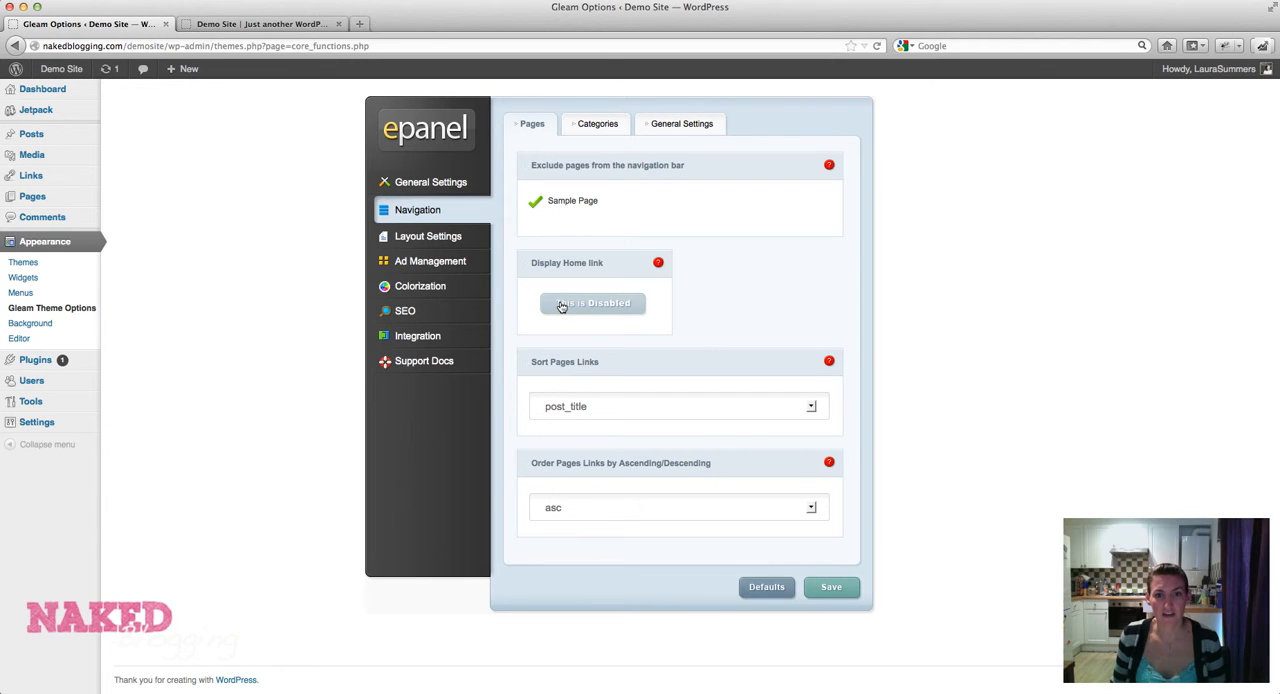
left_click(824, 590)
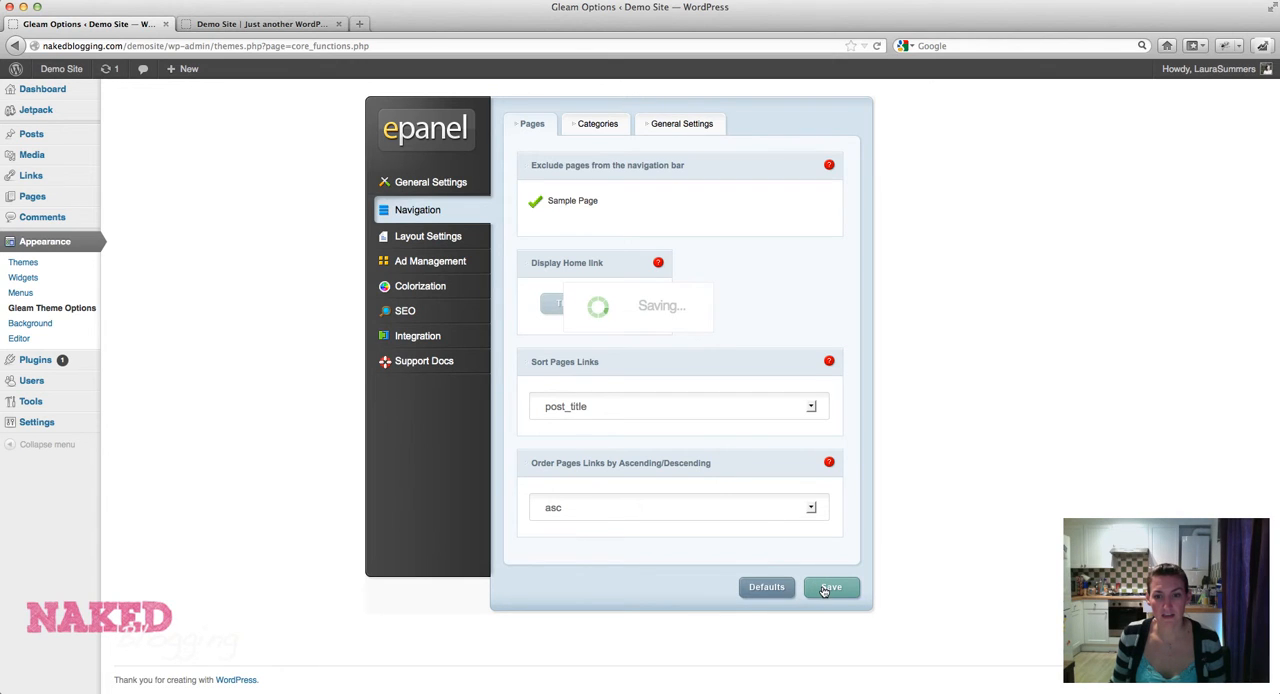
Reload the demo site to check its navigation menu without the Home link, and return to the theme options.
left_click(269, 26)
key("super+r")
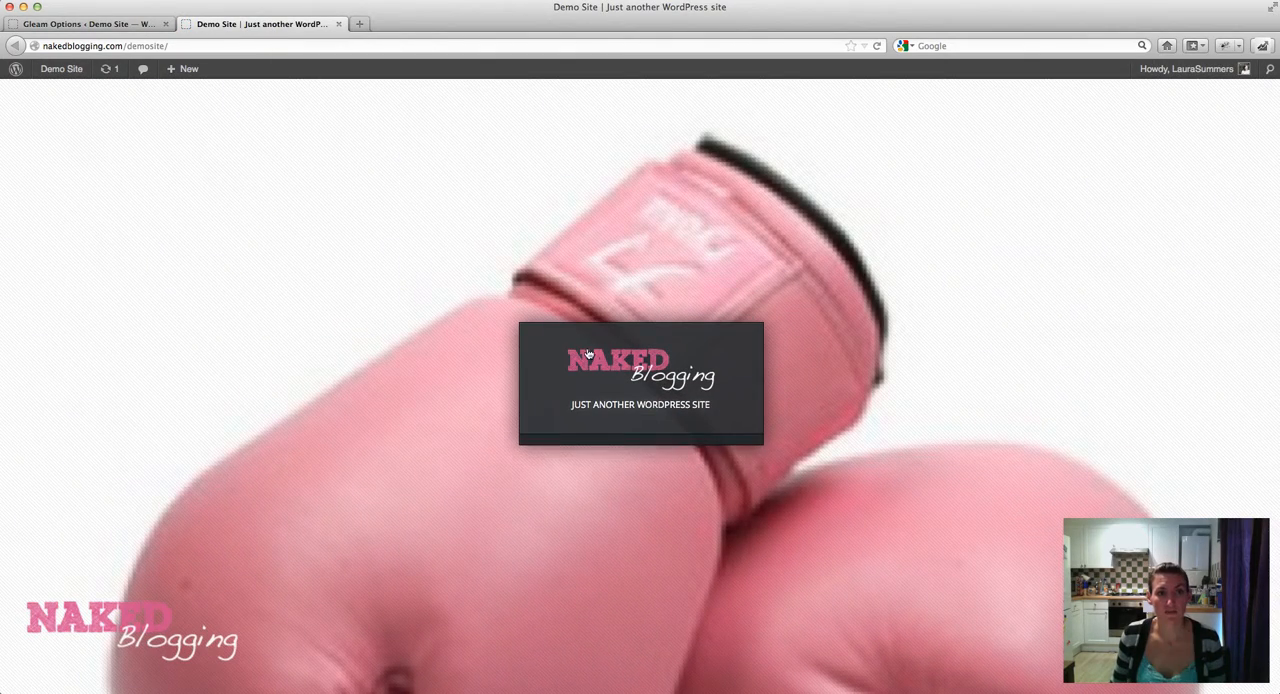
mouse_move(590, 356)
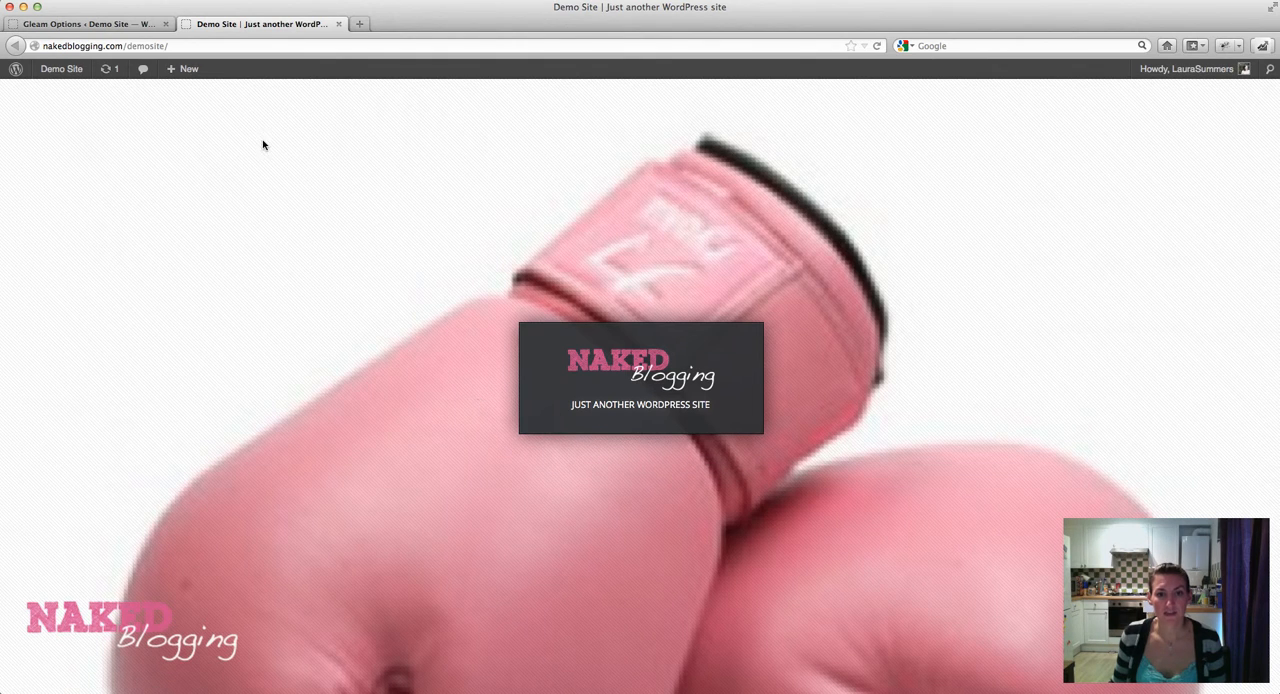
left_click(125, 24)
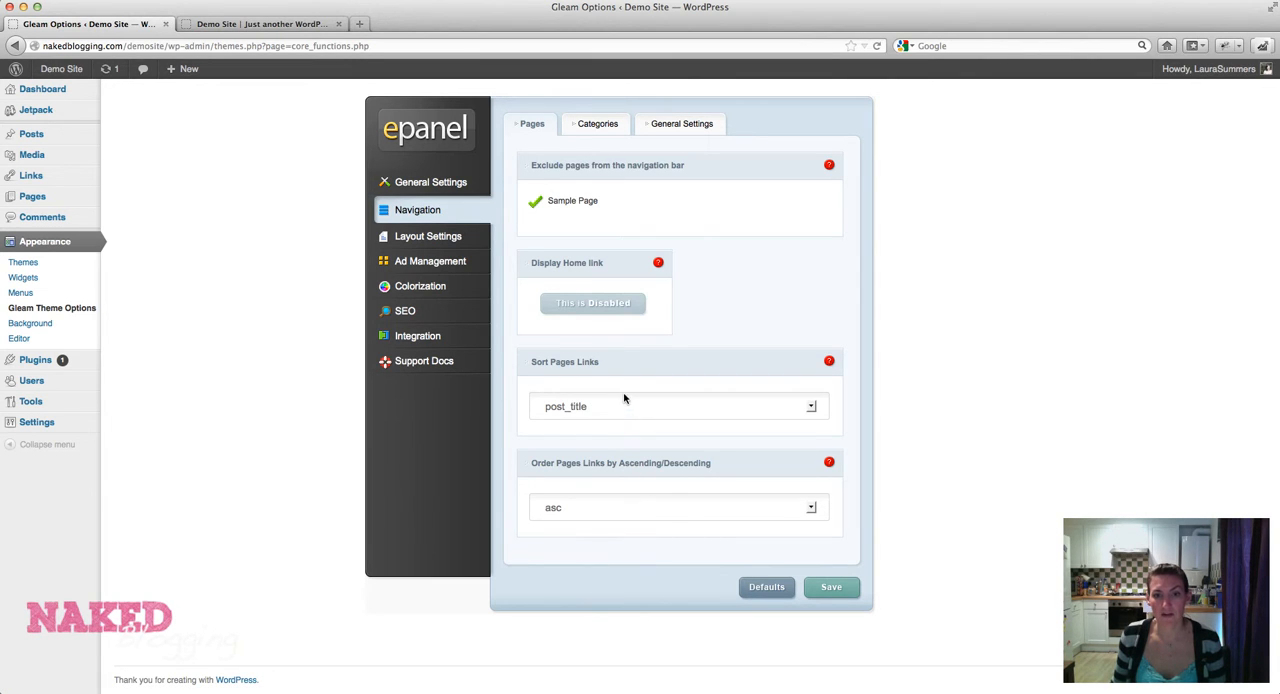
Open the Navigation settings for categories and try out the Uncategorized exclusion checkbox.
left_click(598, 126)
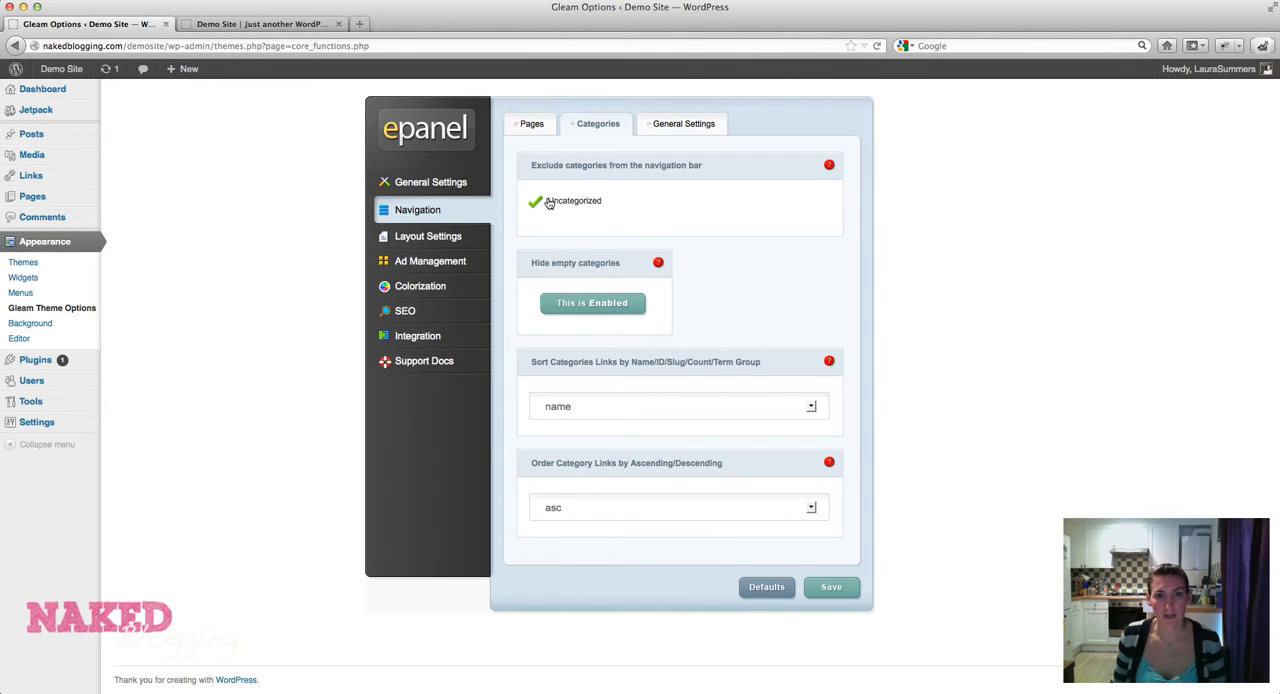
mouse_move(80, 138)
left_click(536, 204)
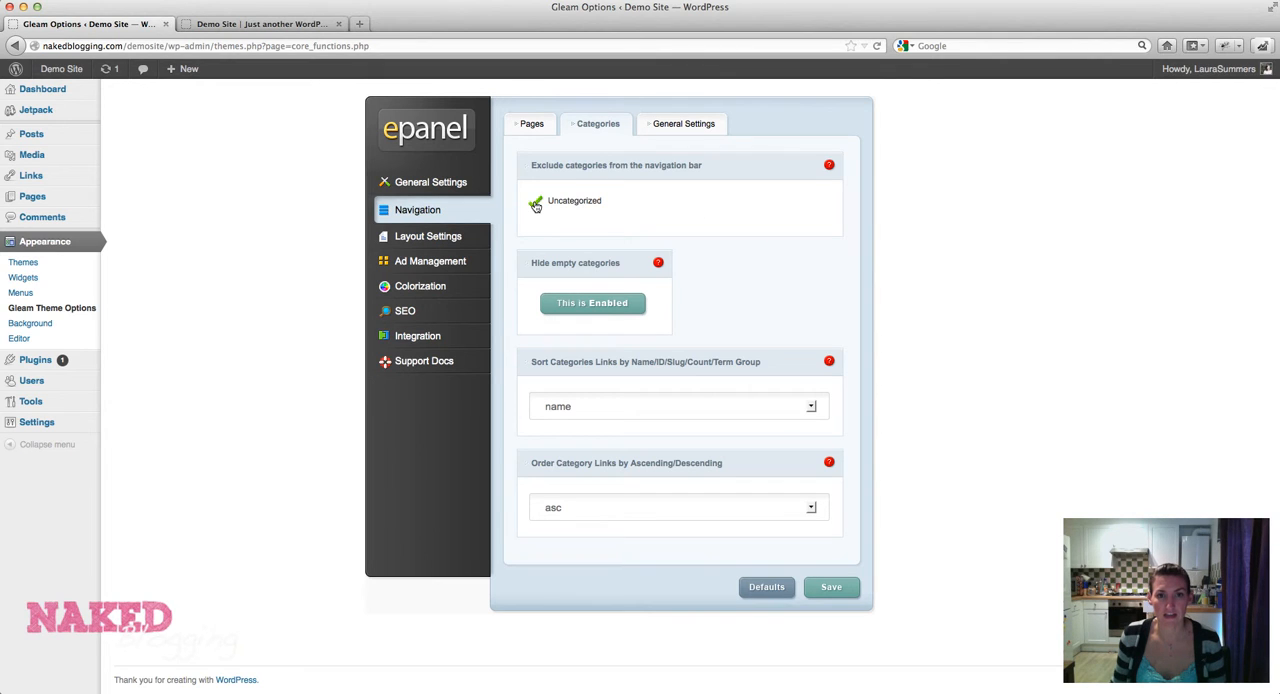
Toggle Hide empty categories off and back on, and read the option's help note.
left_click(578, 306)
left_click(578, 306)
left_click(658, 265)
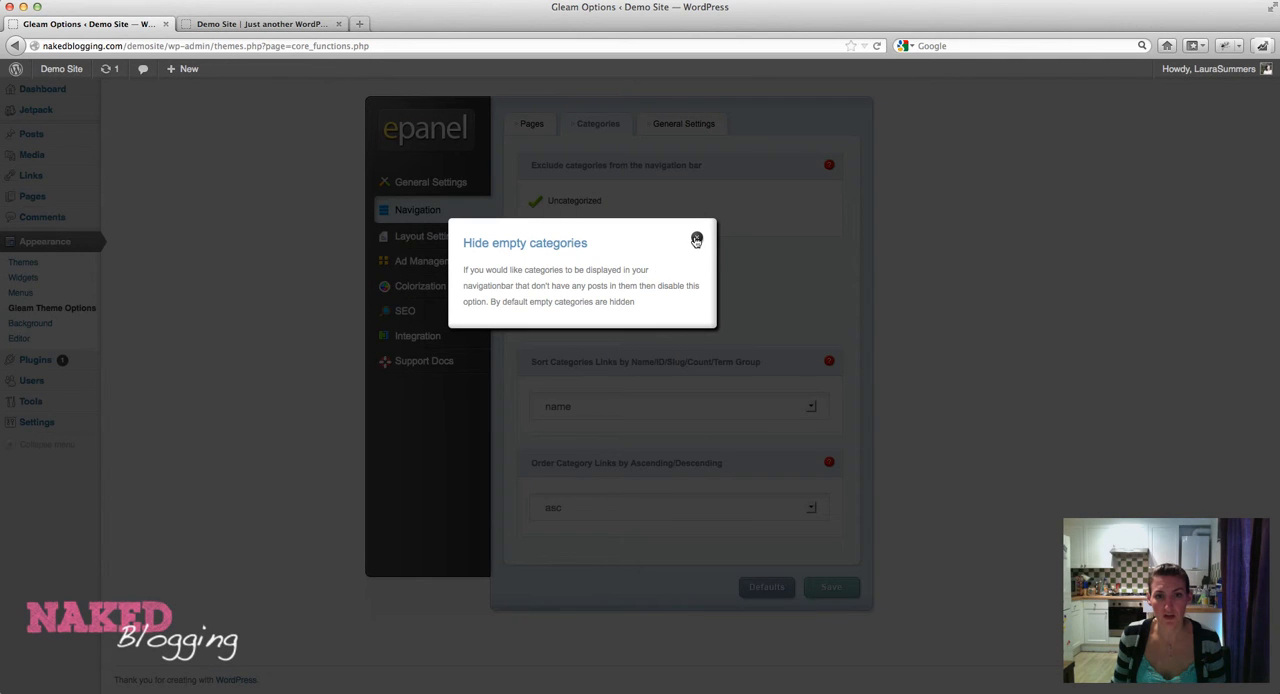
left_click(695, 241)
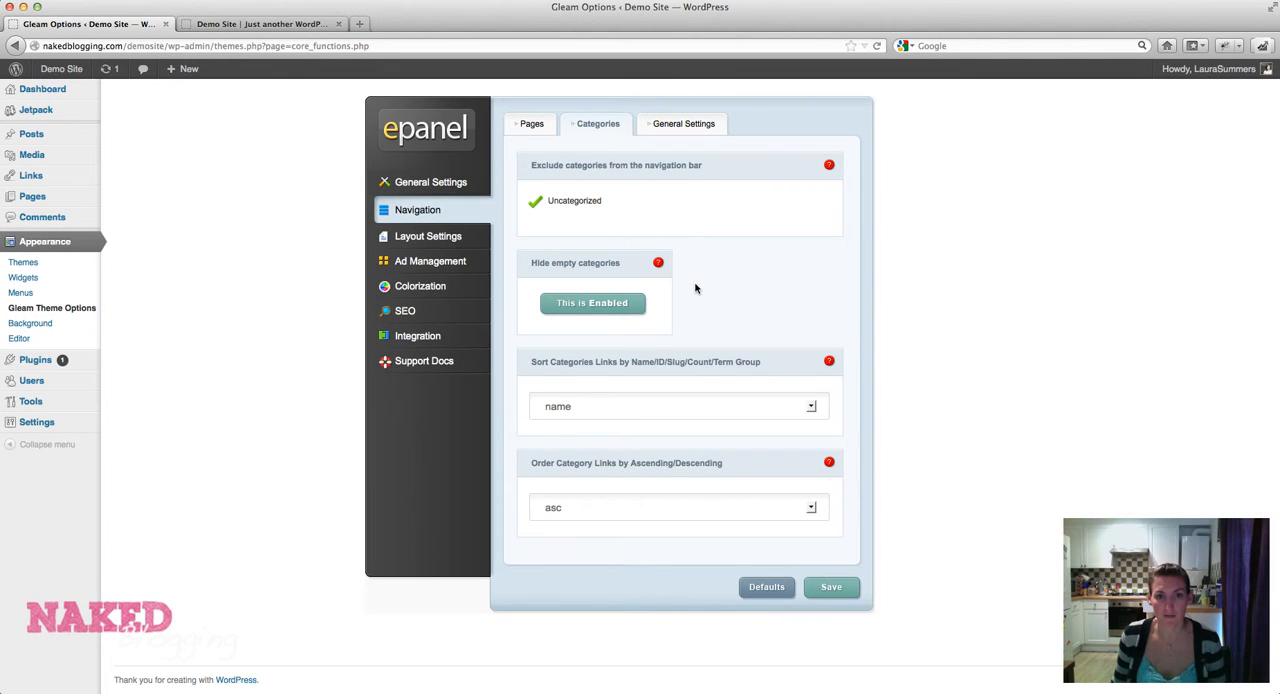
View the general Navigation settings, and toggle the Author, Date and Categories postinfo items off and back on in the Single Post Layout settings.
left_click(684, 124)
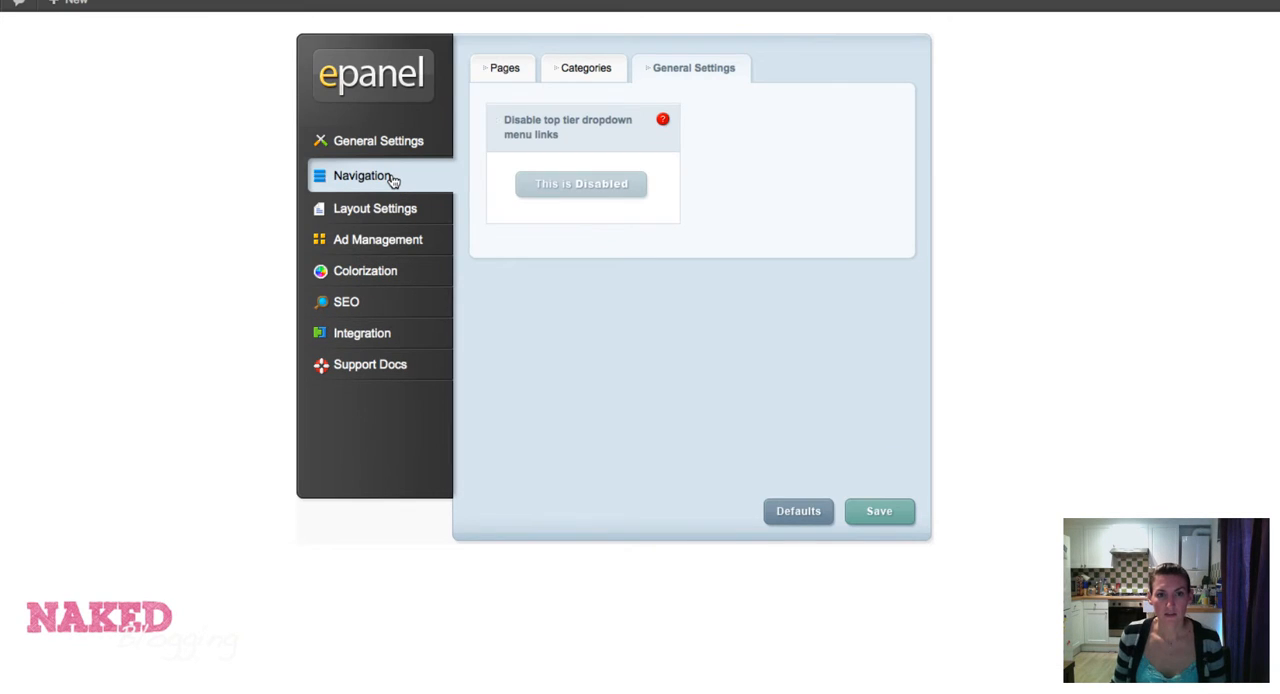
left_click(390, 211)
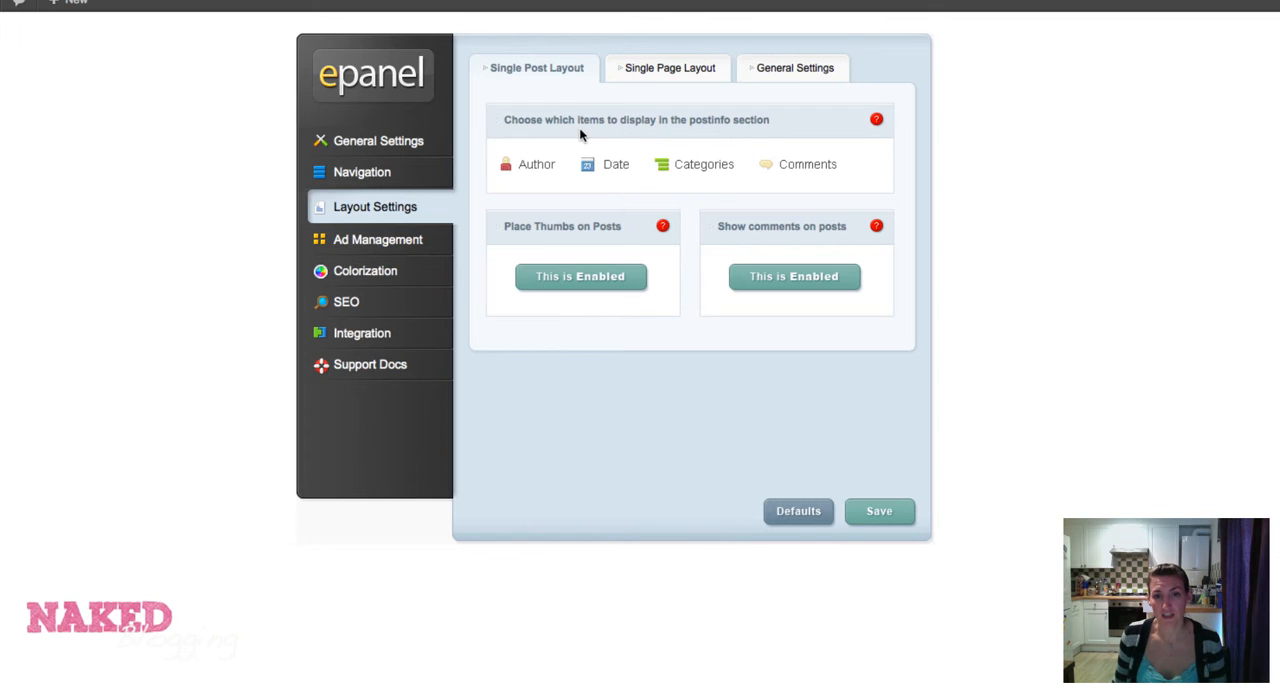
left_click(530, 168)
left_click(530, 168)
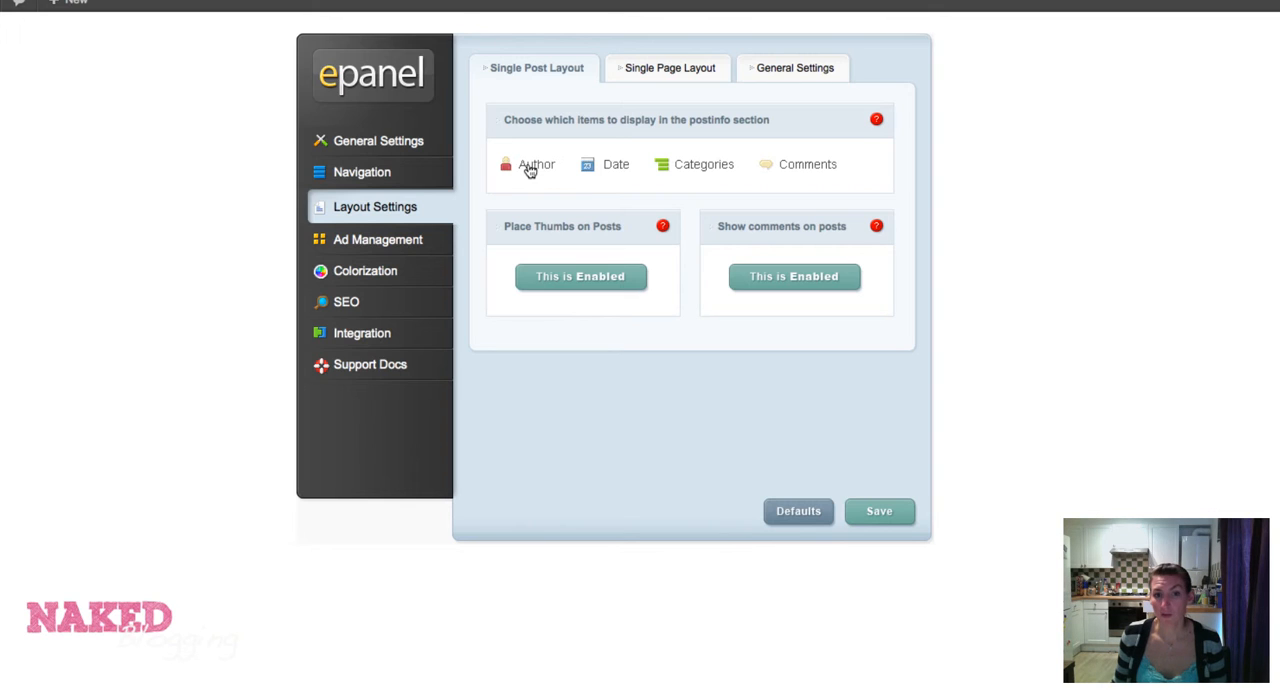
left_click(620, 170)
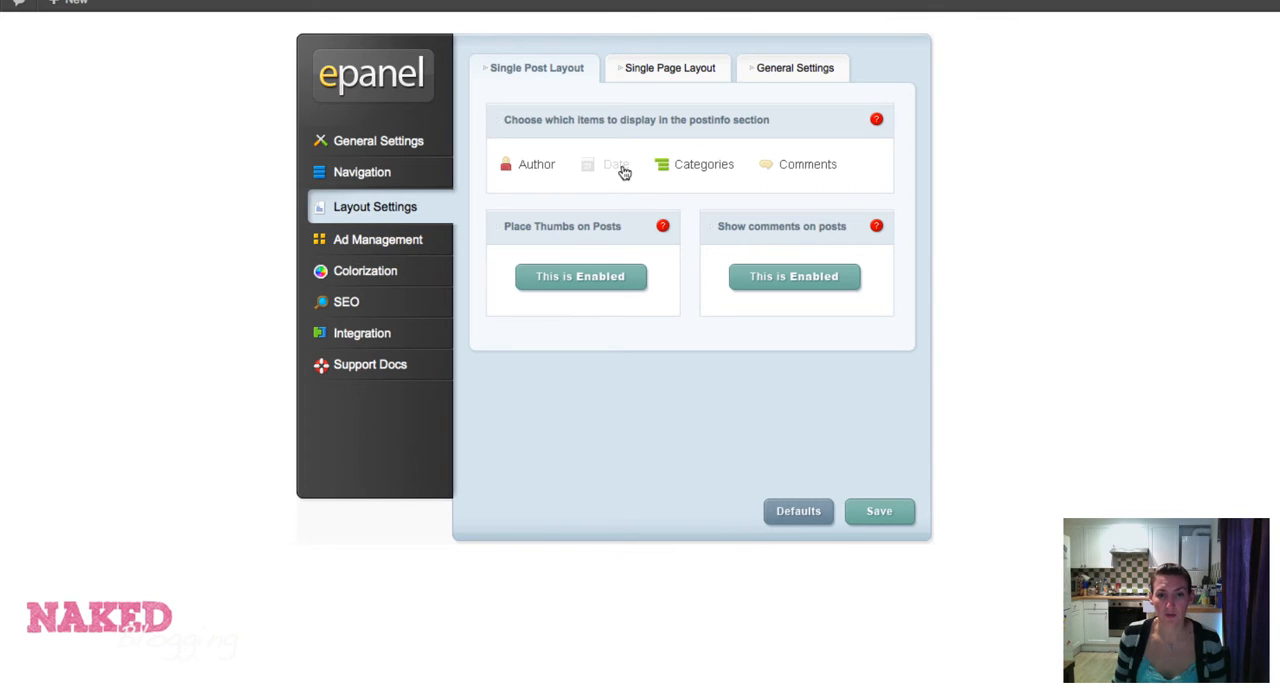
left_click(621, 171)
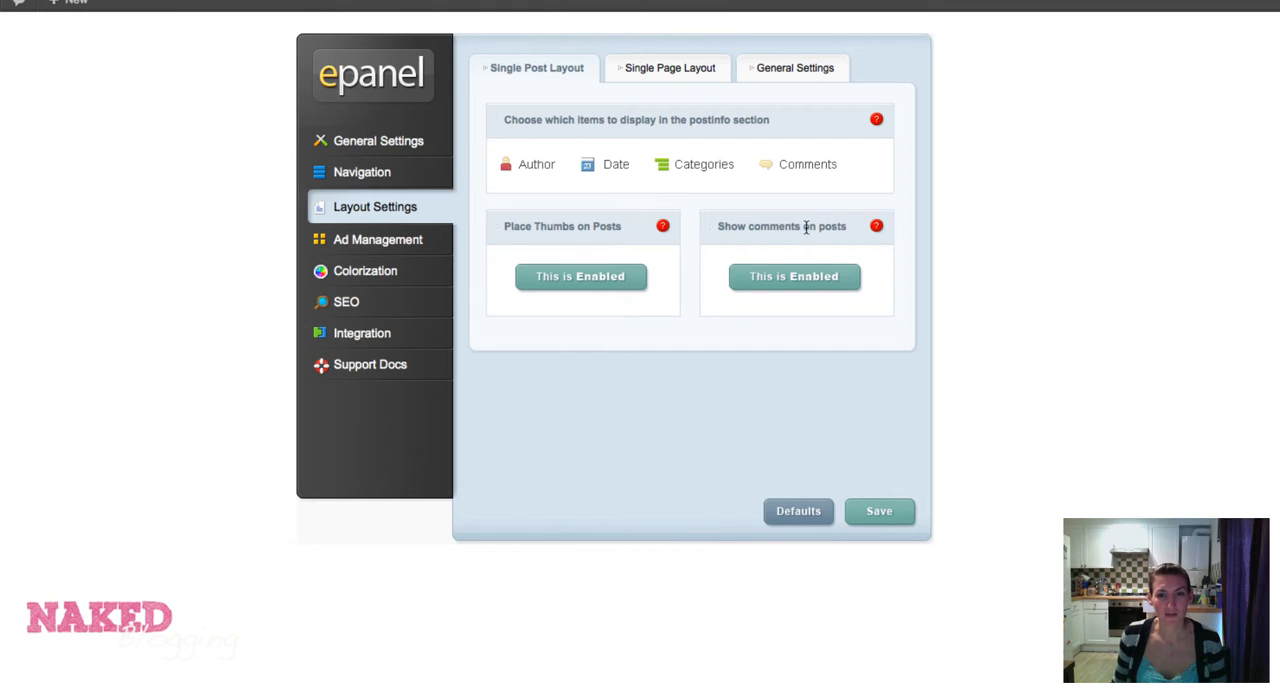
left_click(663, 170)
left_click(663, 170)
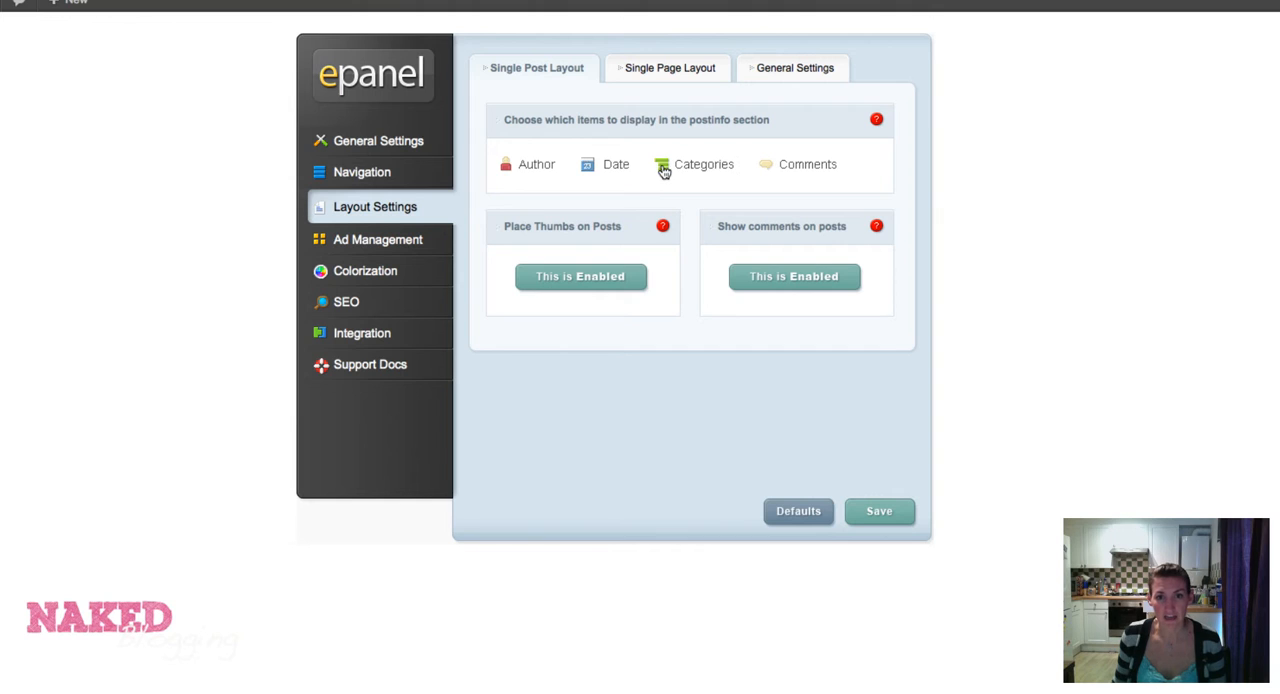
Examine the Single Page Layout and general layout settings, and look through the Ad Management options for the 468x60 banner.
left_click(660, 72)
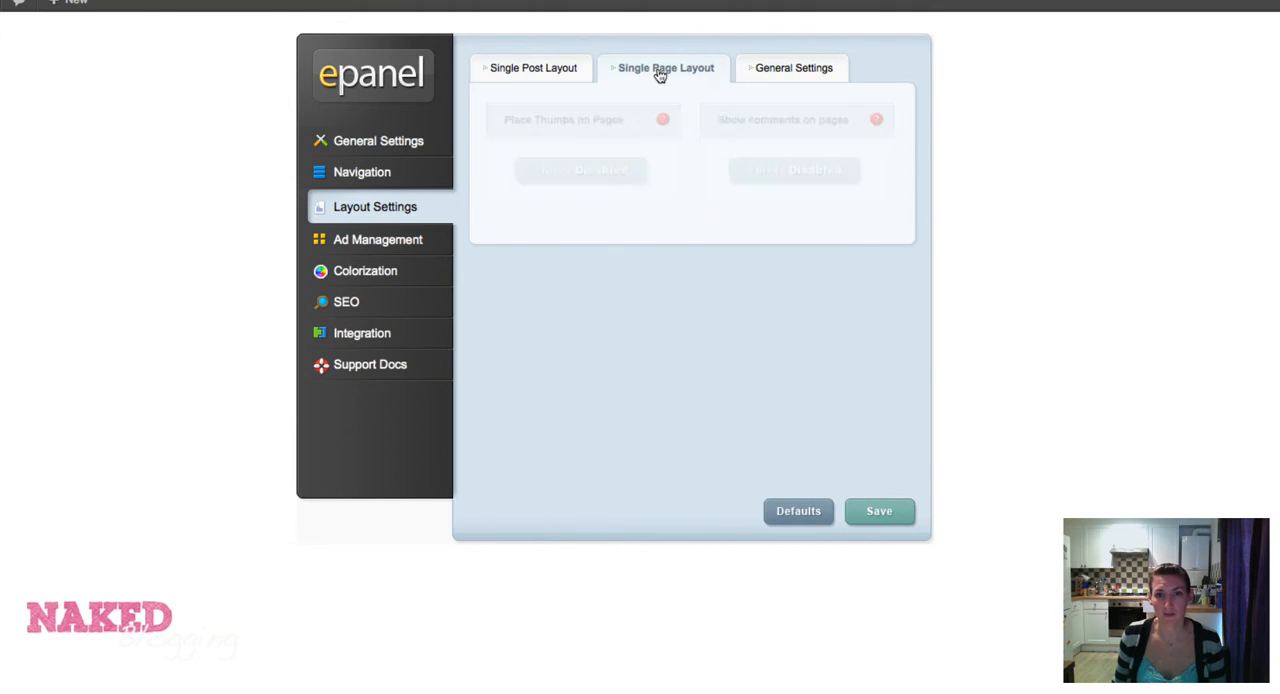
left_click(767, 75)
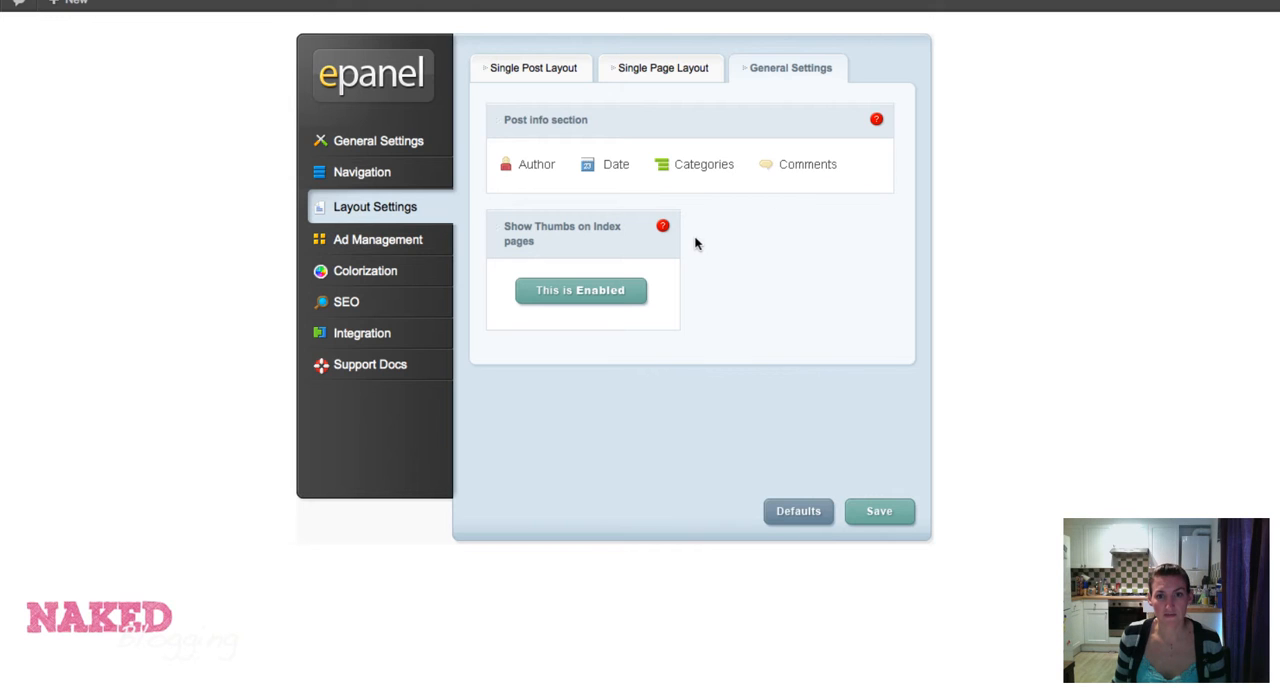
left_click(387, 240)
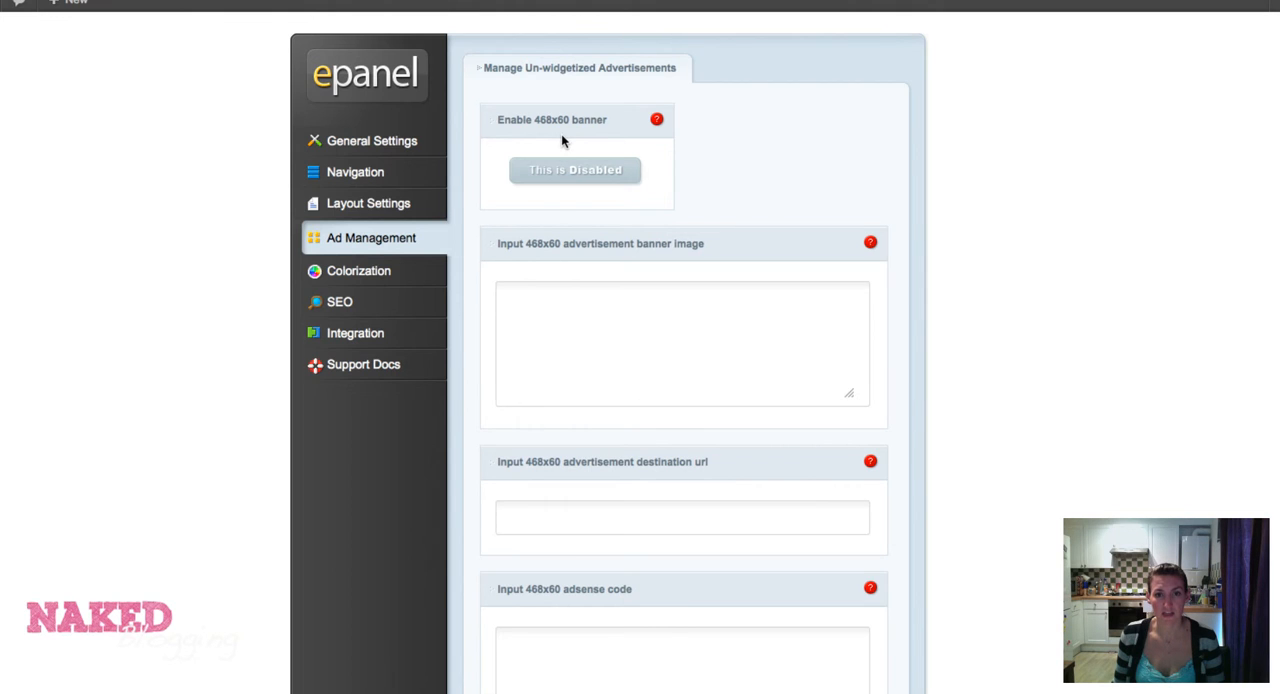
scroll(562, 136, "down", 4)
scroll(562, 136, "up", 2)
scroll(562, 136, "up", 2)
Sample the dark red 591b1b in the Colorization color visualizer, and look through the custom color fields for fonts, links and footer.
left_click(380, 281)
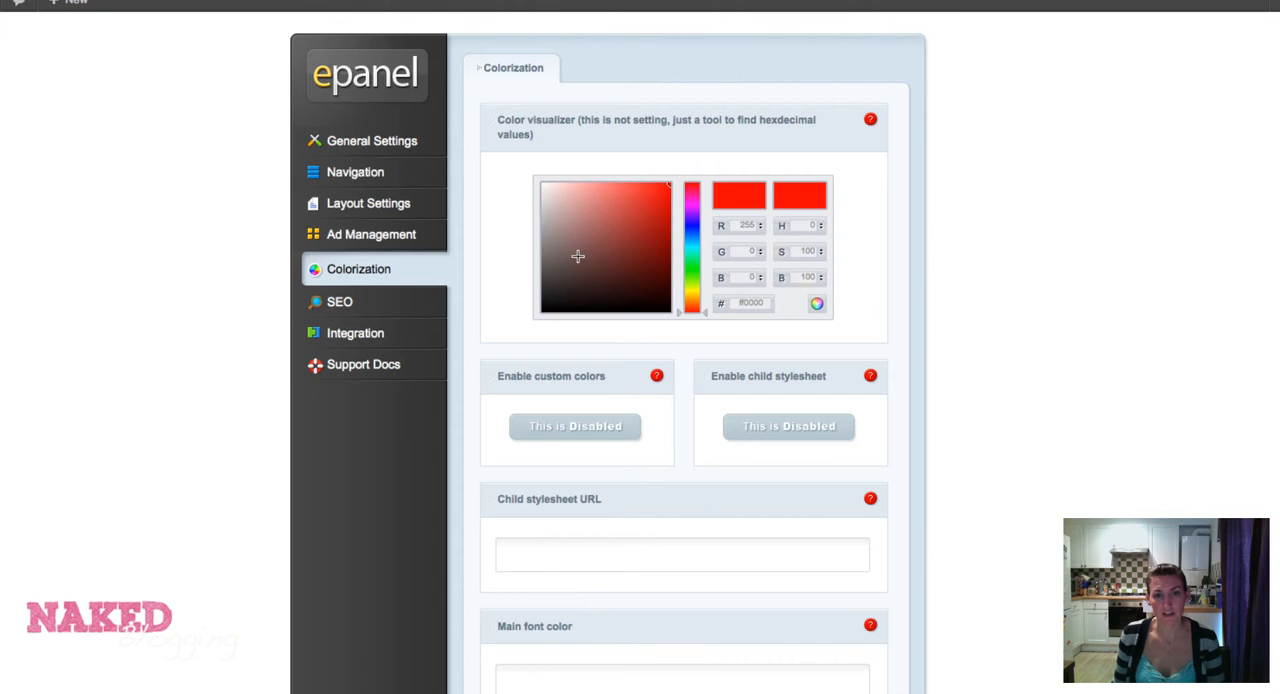
left_click(632, 266)
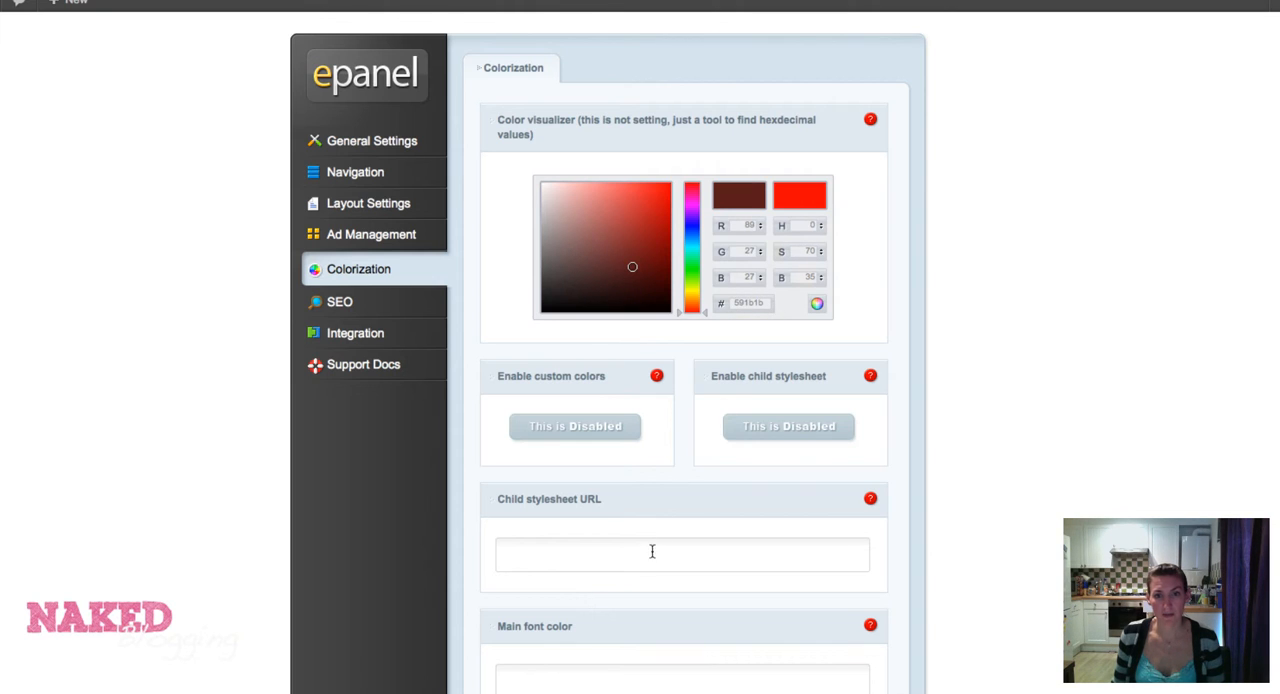
scroll(652, 551, "down", 5)
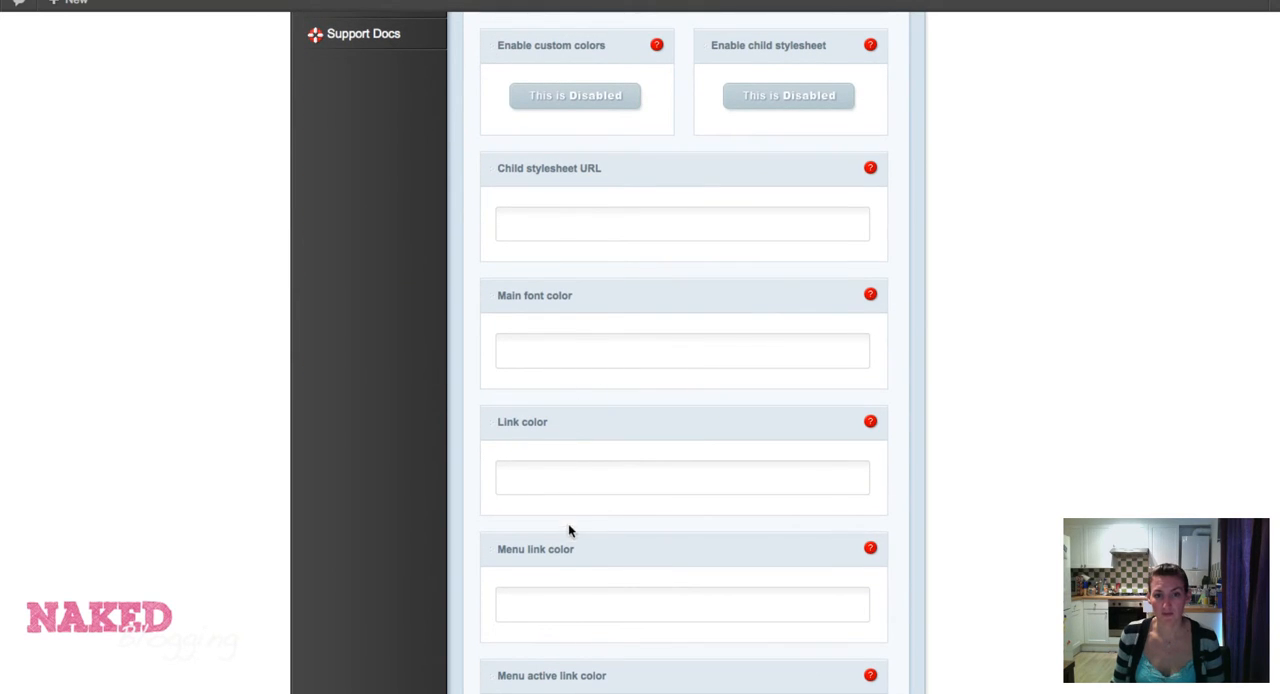
scroll(571, 606, "down", 1)
scroll(571, 608, "down", 5)
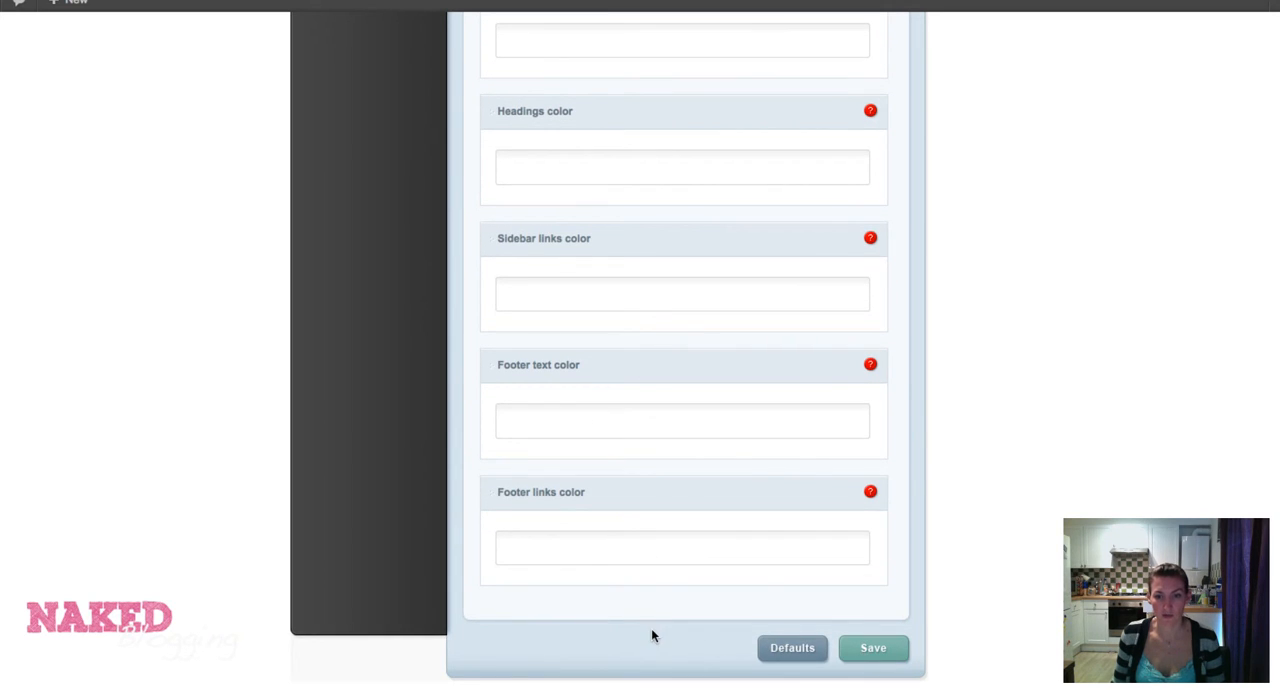
scroll(651, 630, "up", 15)
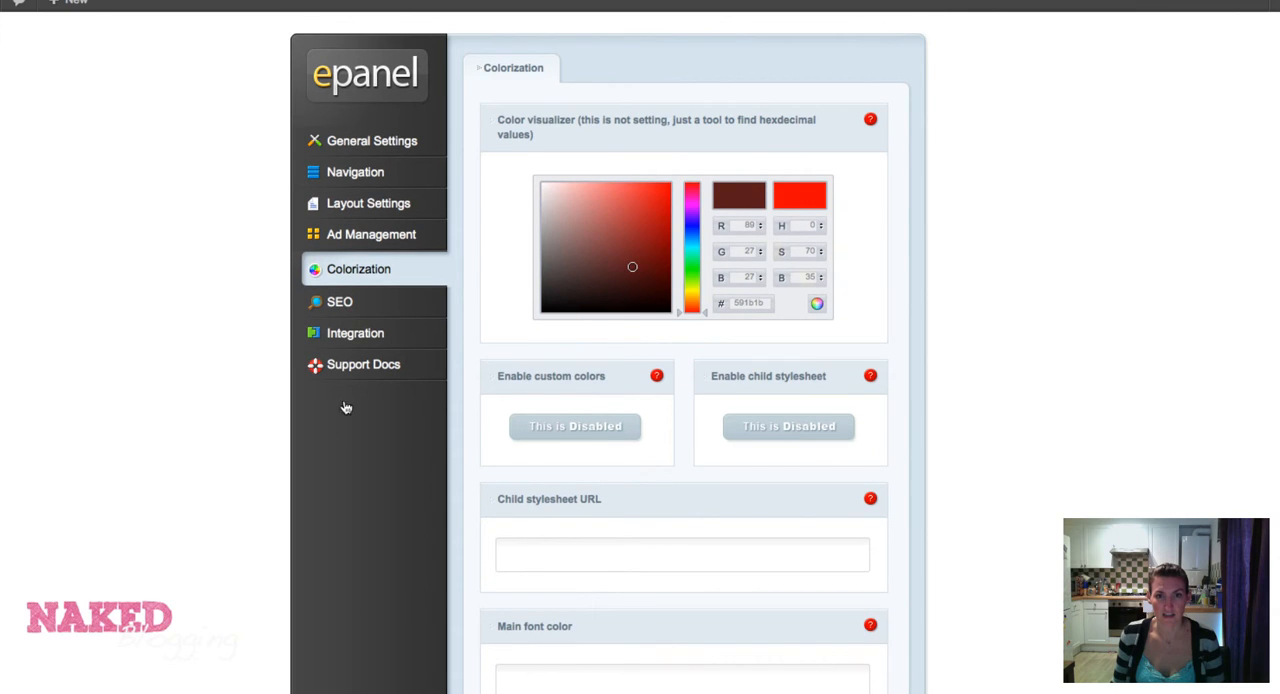
Examine the SEO settings for the homepage, single post pages and index pages, ending on the homepage options.
left_click(346, 304)
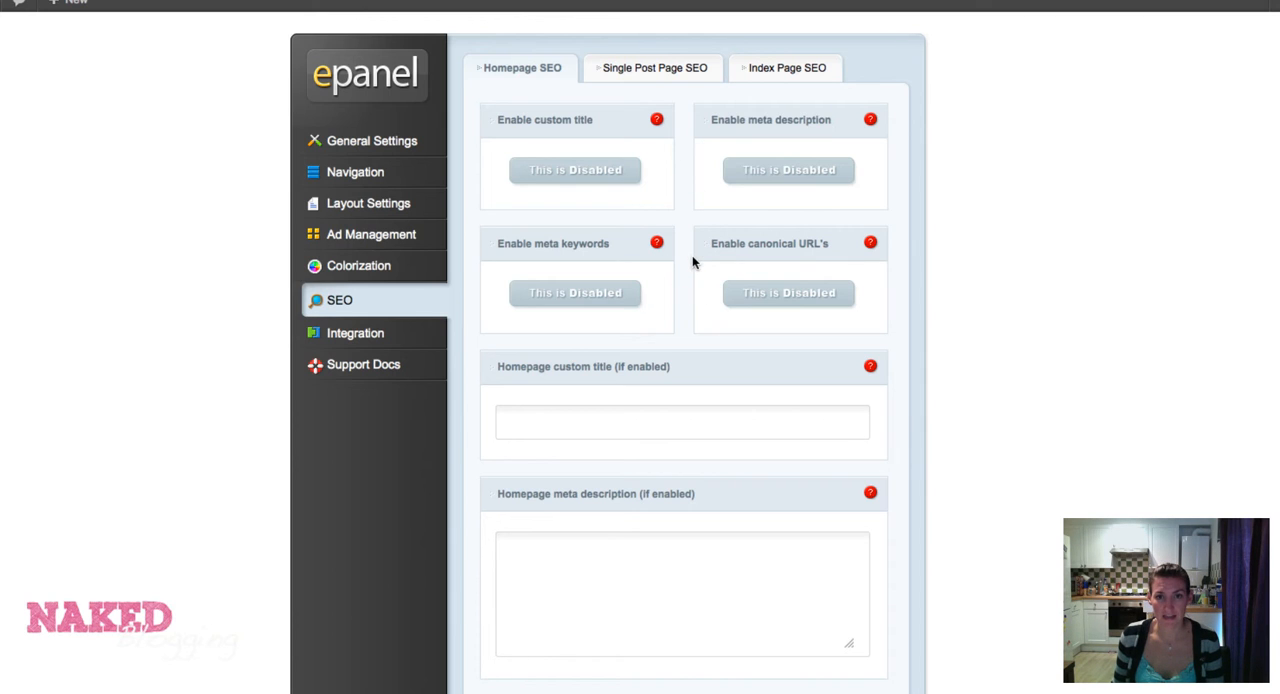
scroll(692, 262, "down", 5)
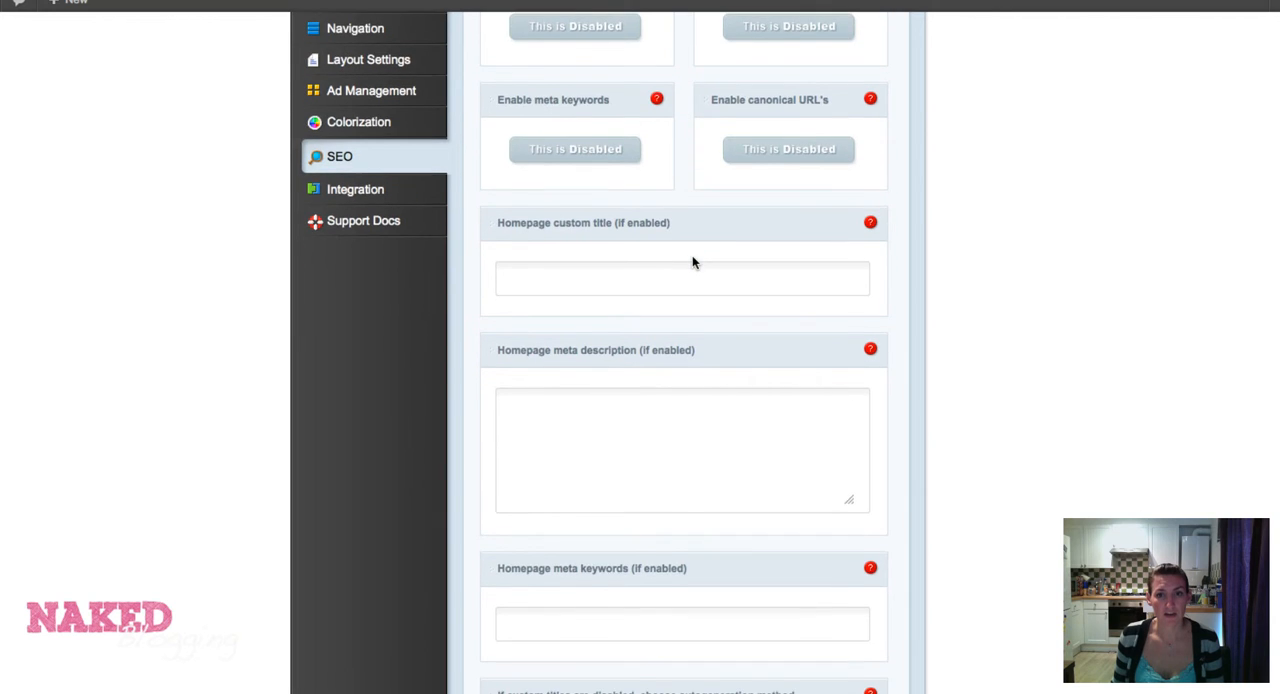
scroll(692, 257, "down", 4)
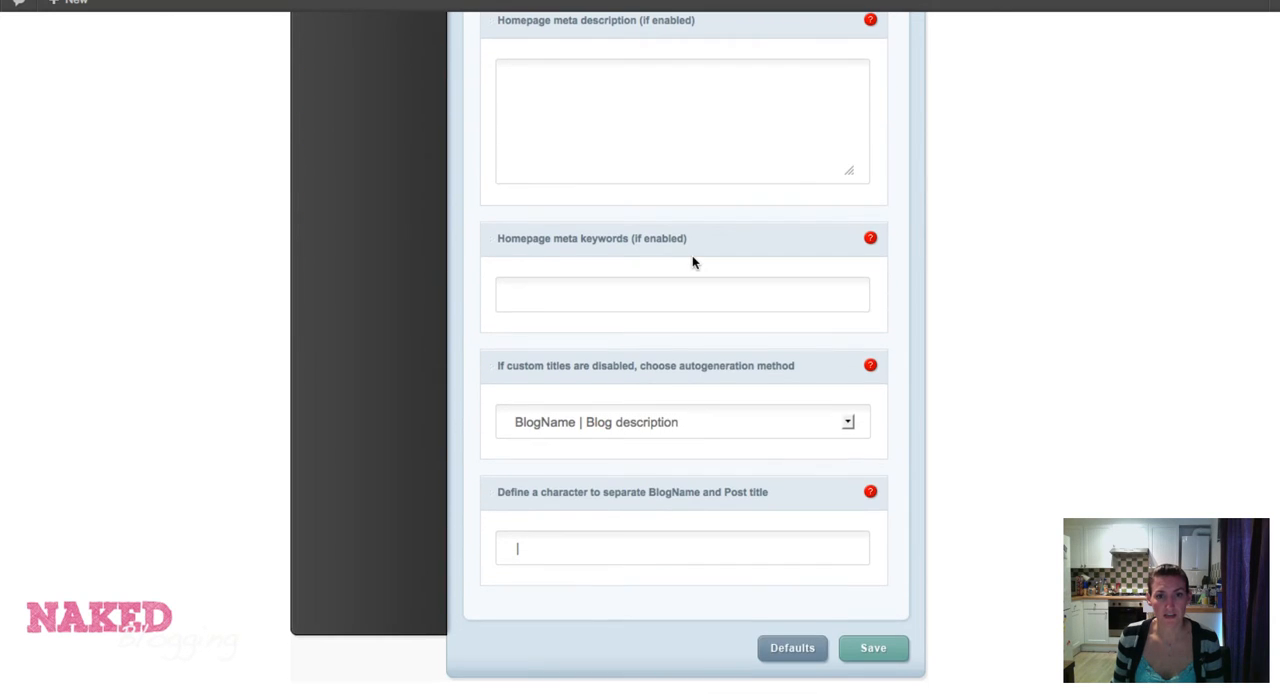
scroll(692, 262, "up", 9)
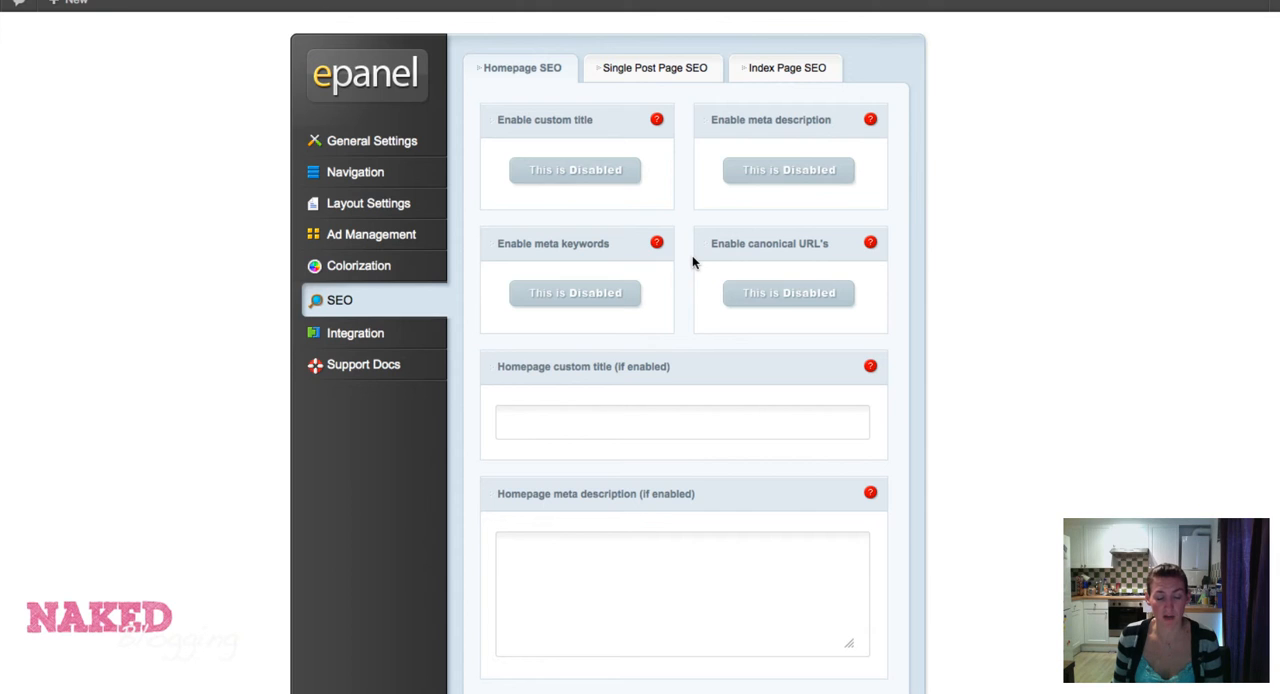
left_click(640, 80)
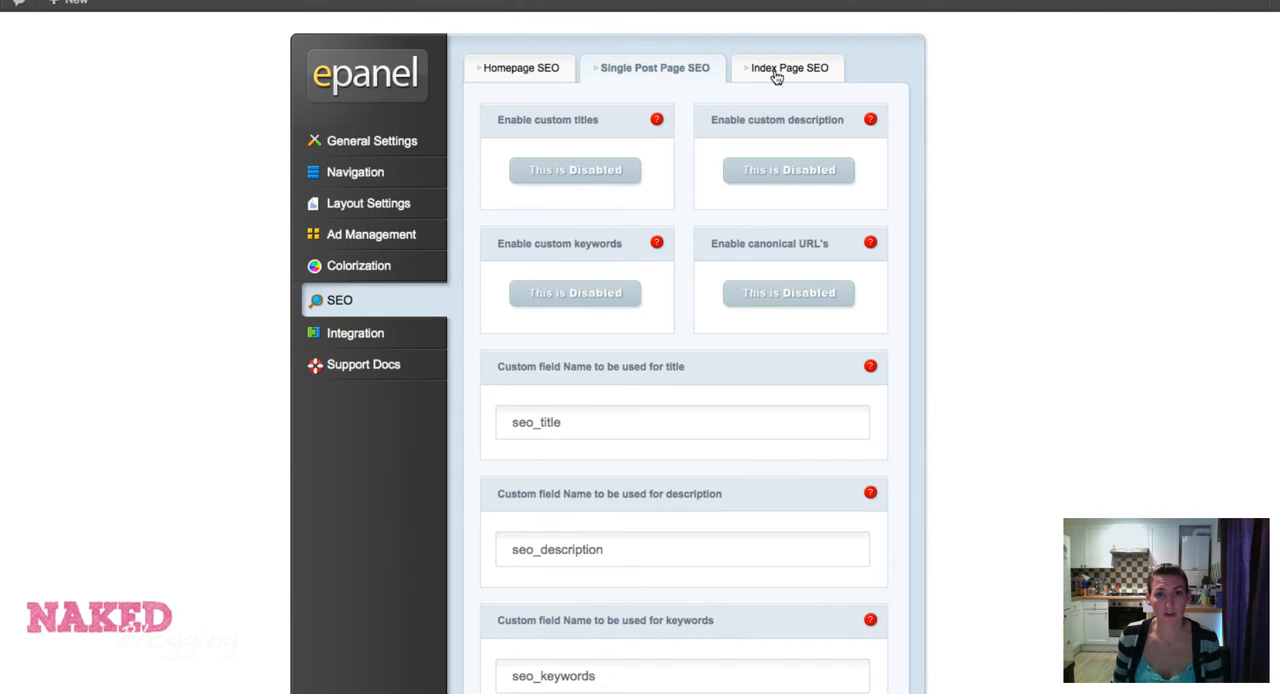
left_click(775, 76)
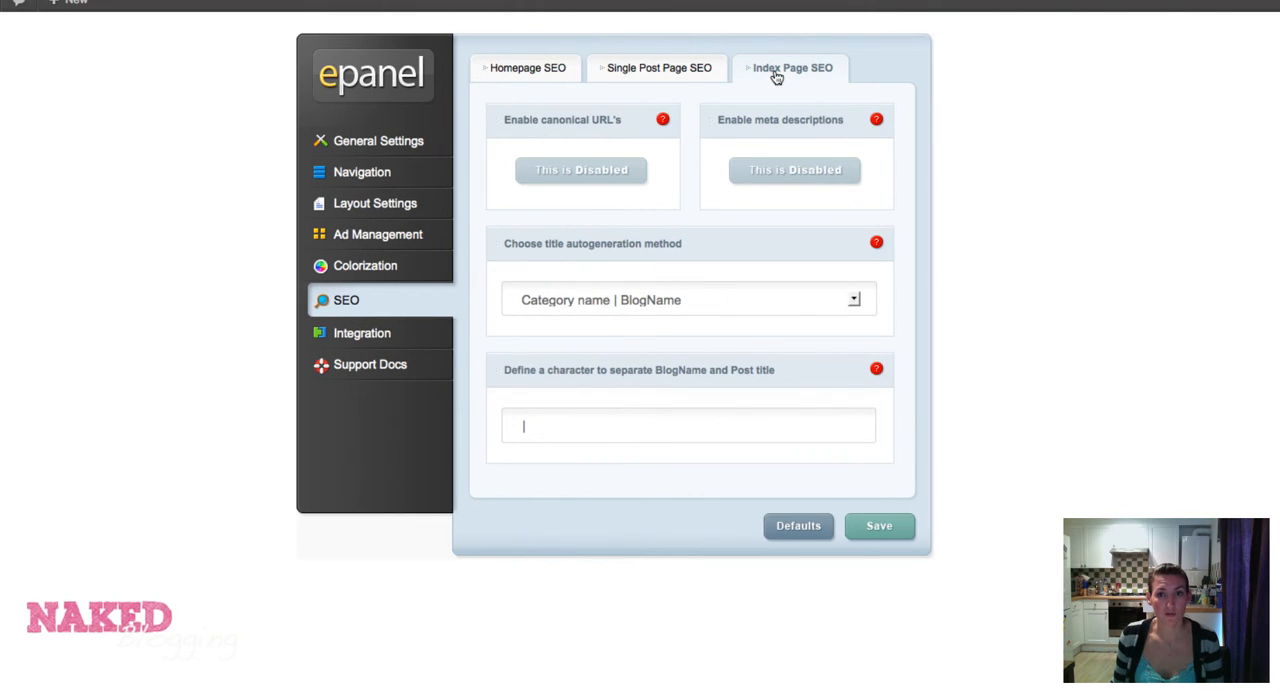
left_click(667, 70)
left_click(531, 67)
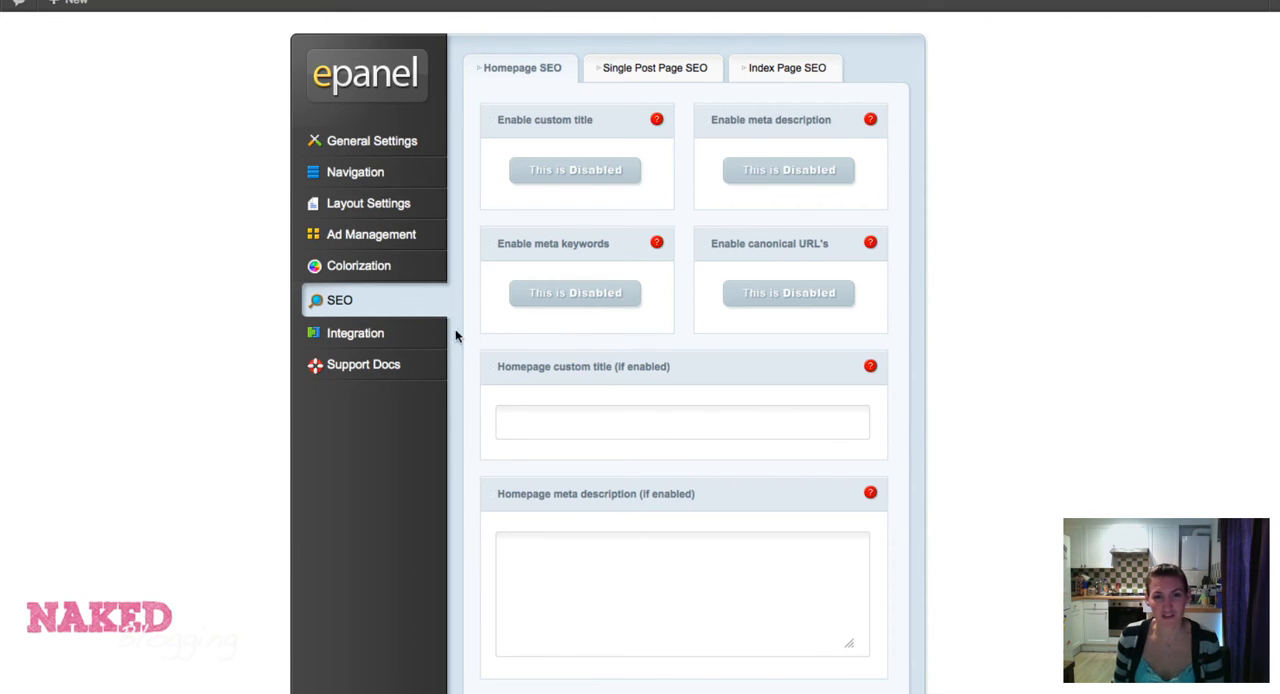
Look through the code Integration settings, including the fields for adding head, body and post code.
left_click(377, 338)
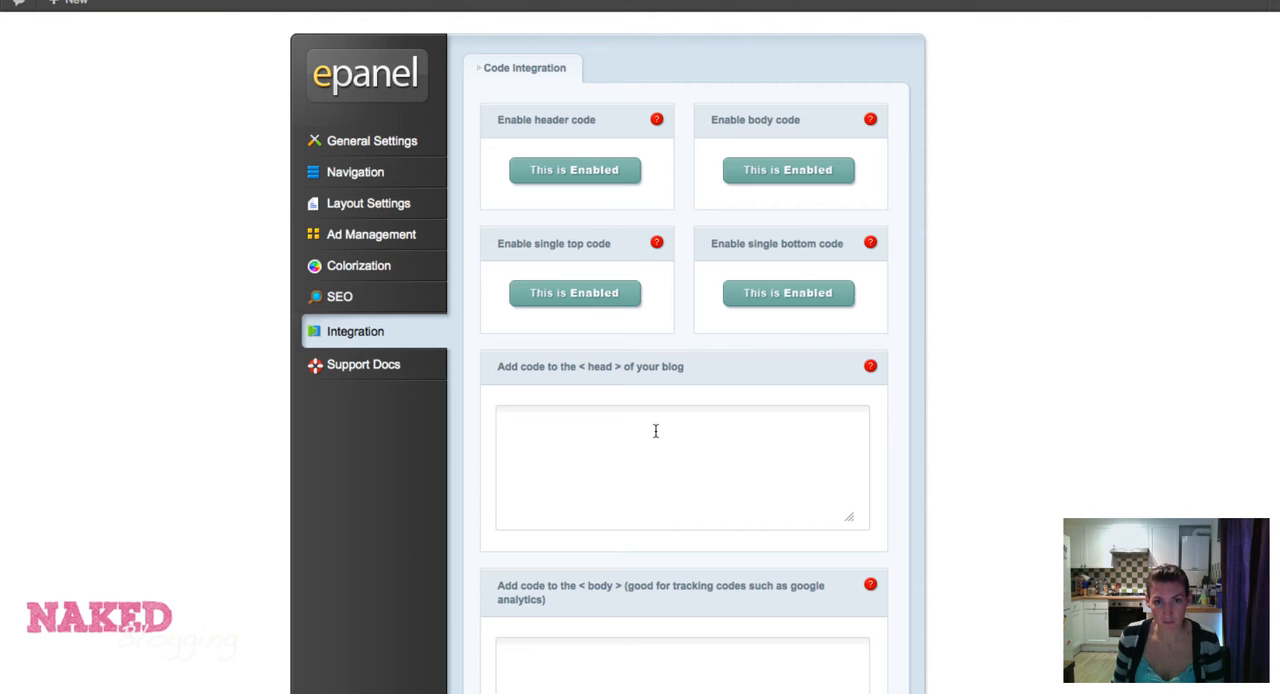
scroll(655, 430, "down", 5)
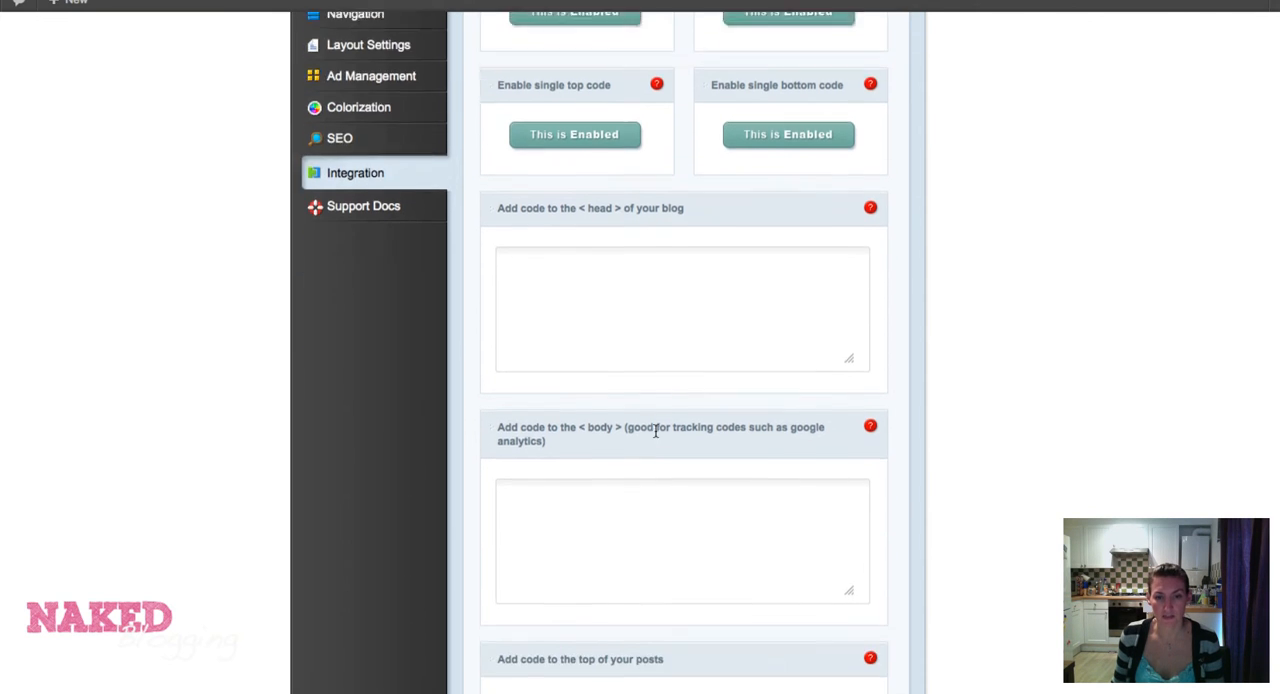
scroll(655, 430, "down", 6)
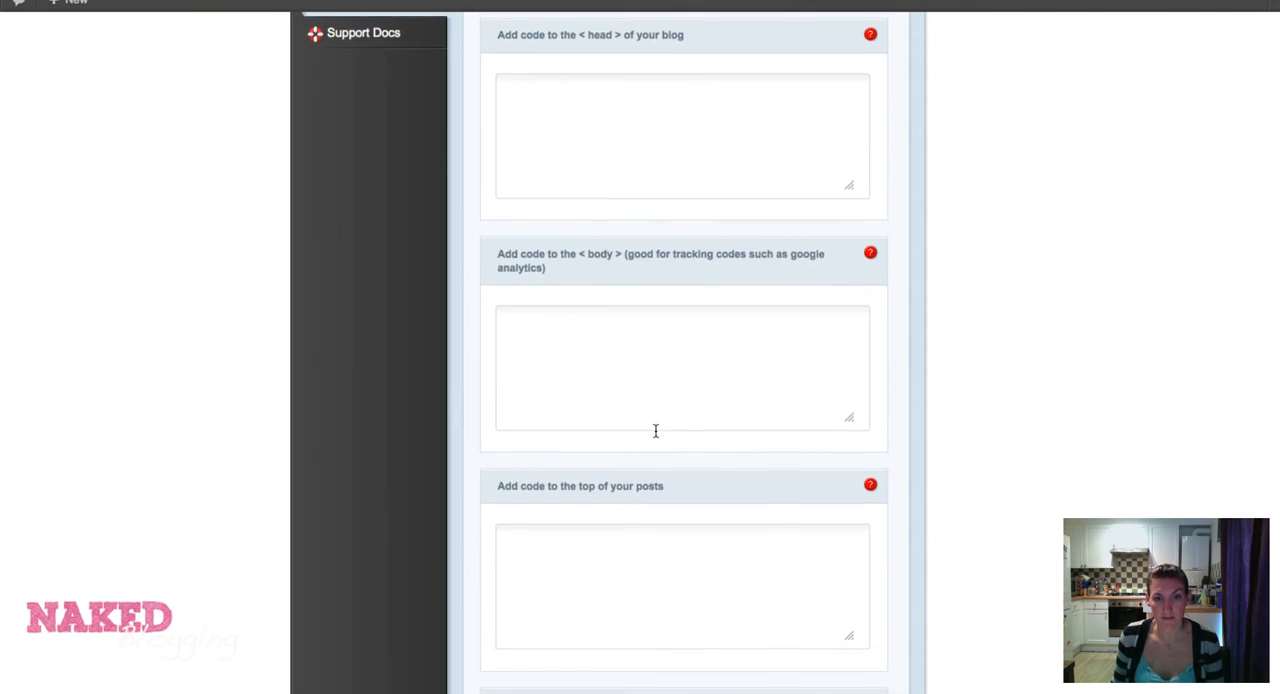
scroll(655, 430, "down", 1)
scroll(655, 432, "up", 10)
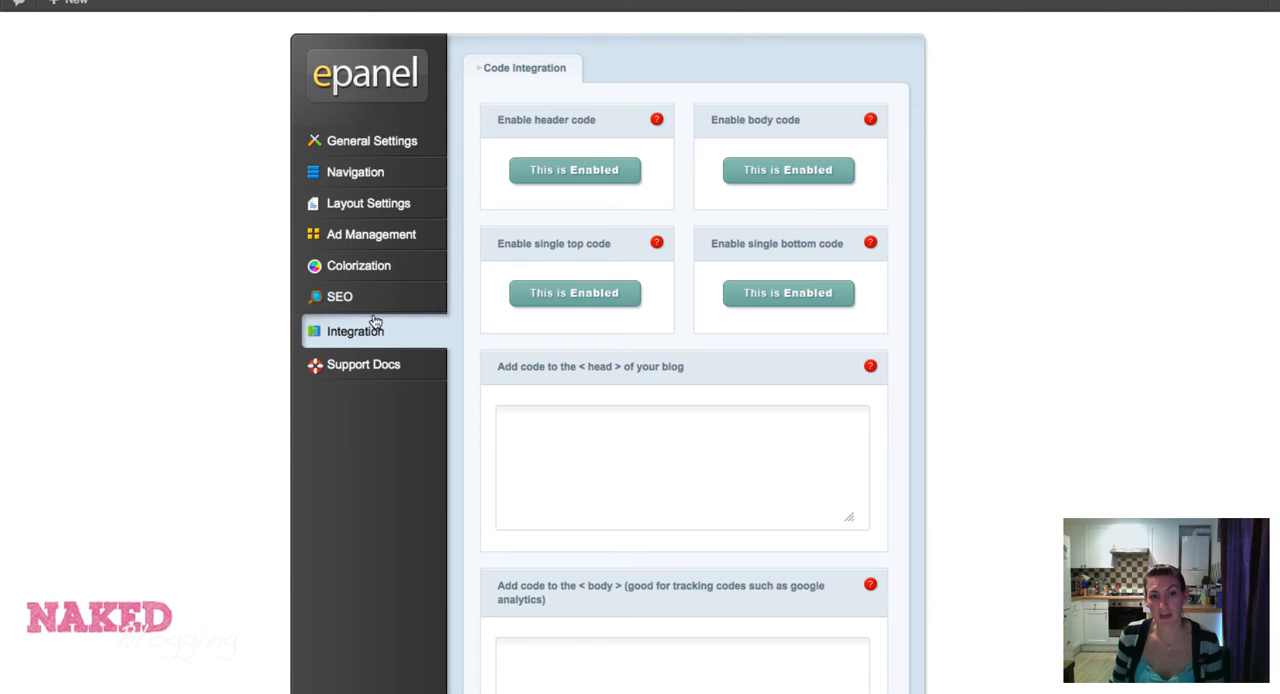
Open the DailyJournal documentation from the Support Docs and read through the theme readme's instructions.
left_click(370, 368)
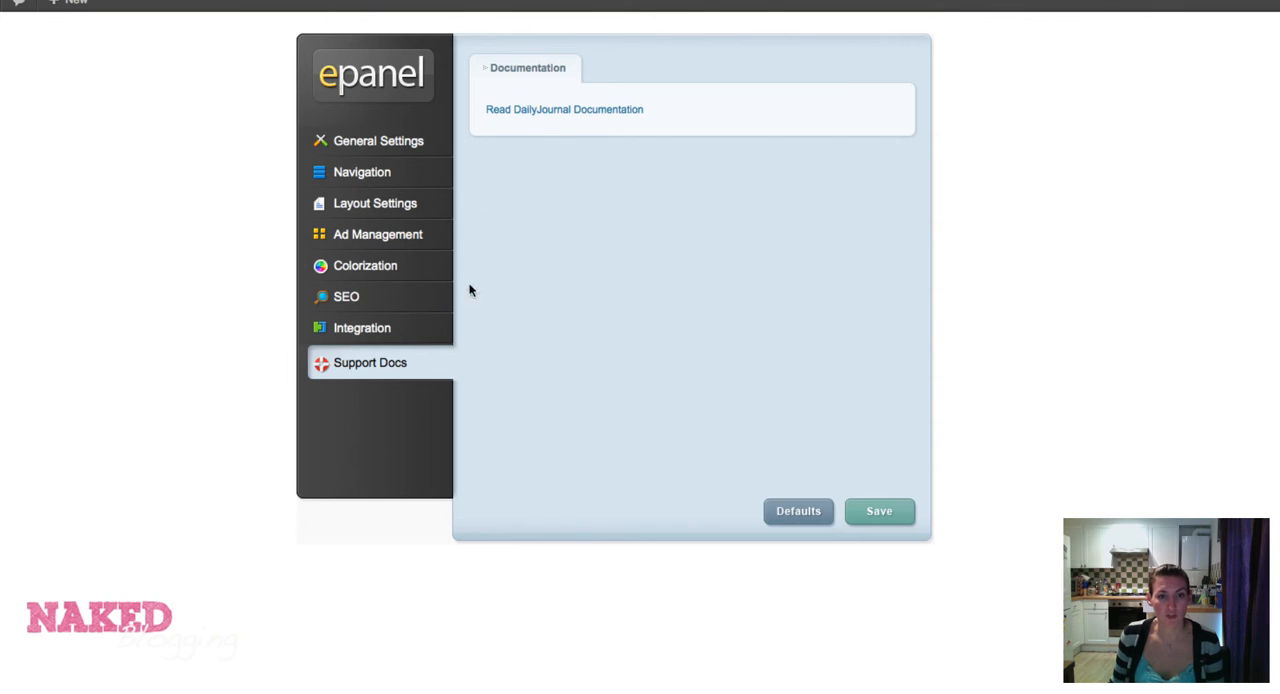
left_click(539, 112)
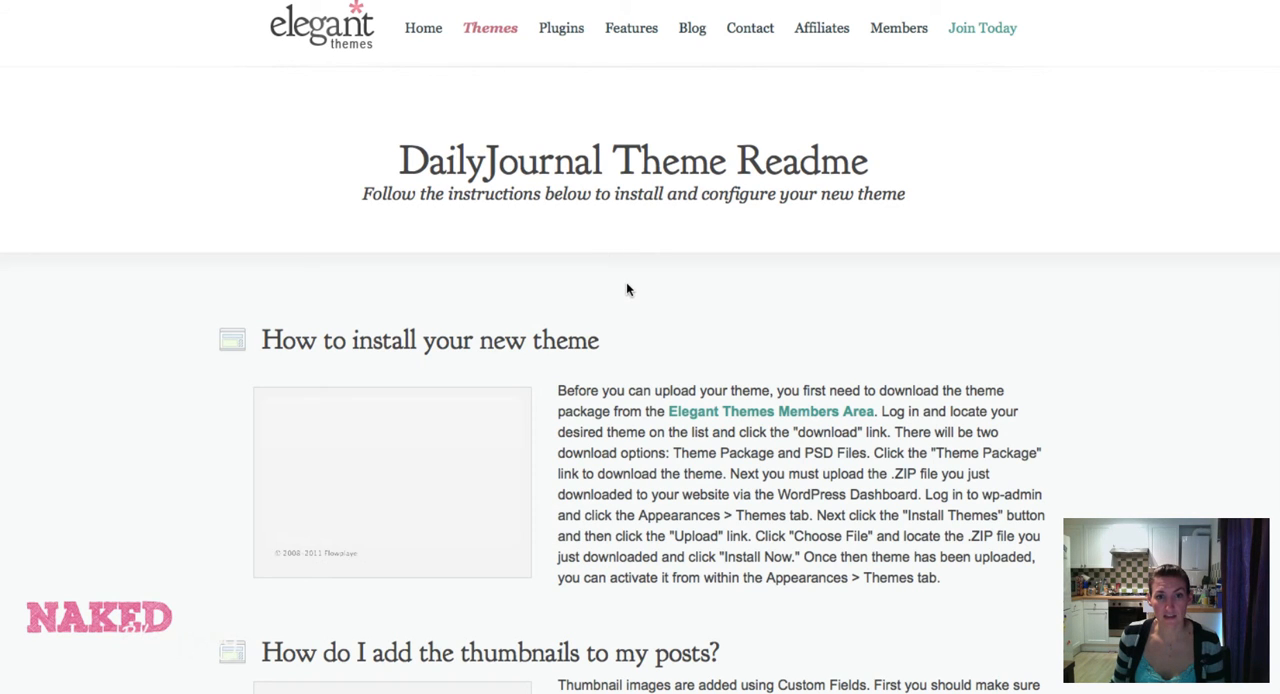
scroll(627, 289, "down", 1)
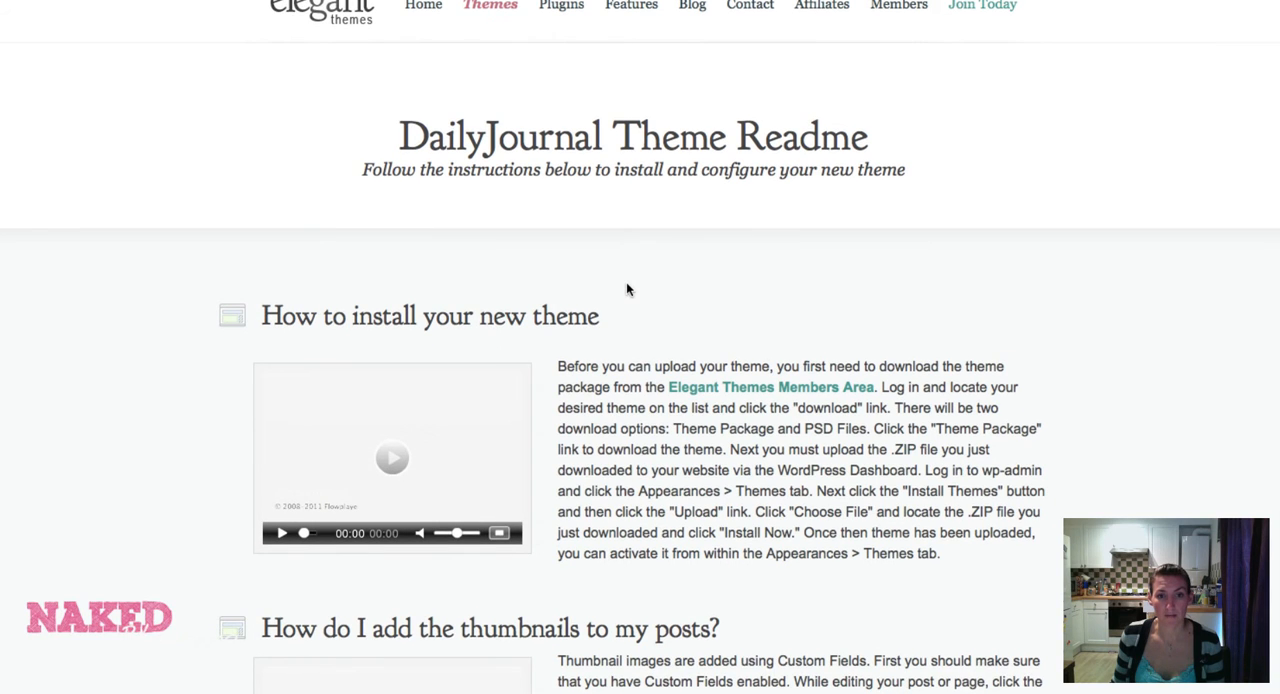
scroll(603, 351, "down", 10)
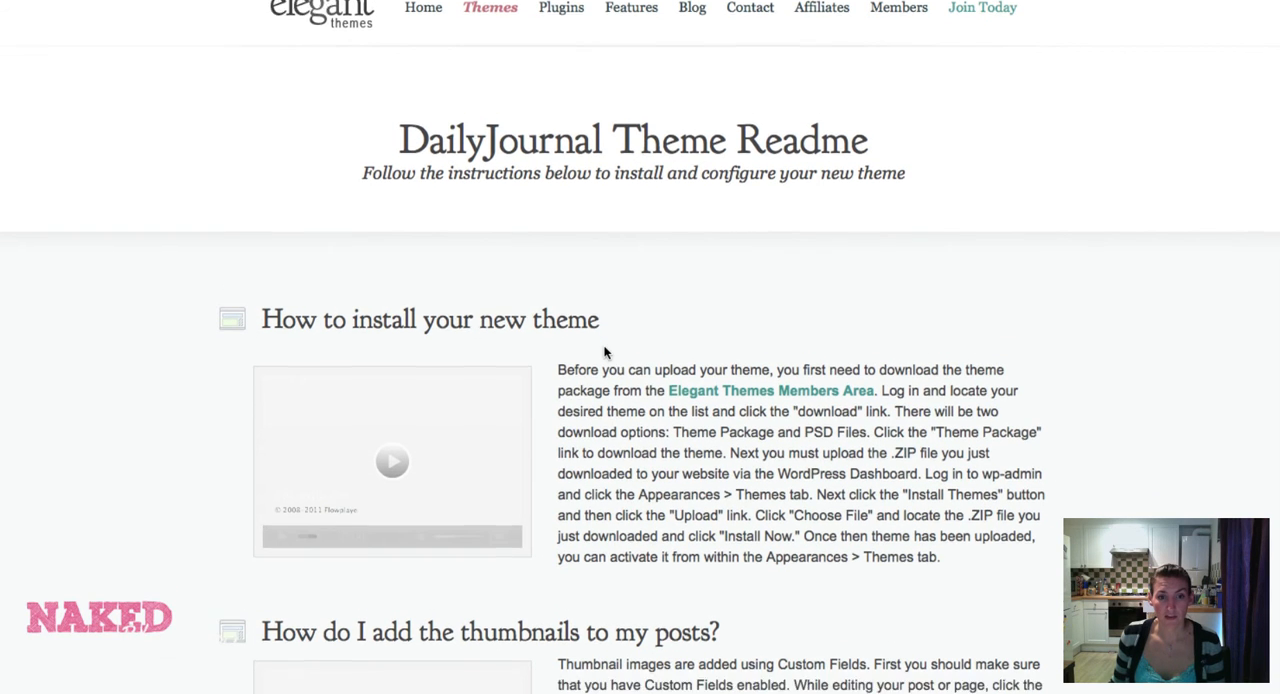
scroll(604, 351, "down", 6)
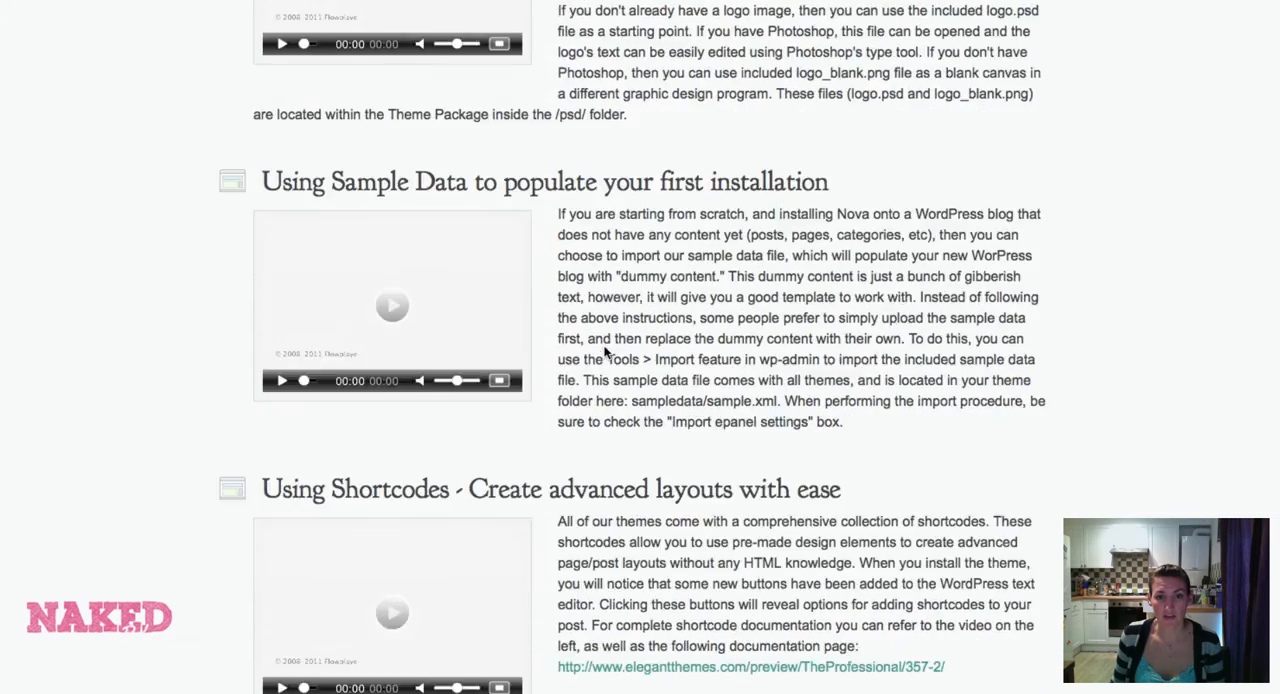
scroll(604, 351, "down", 5)
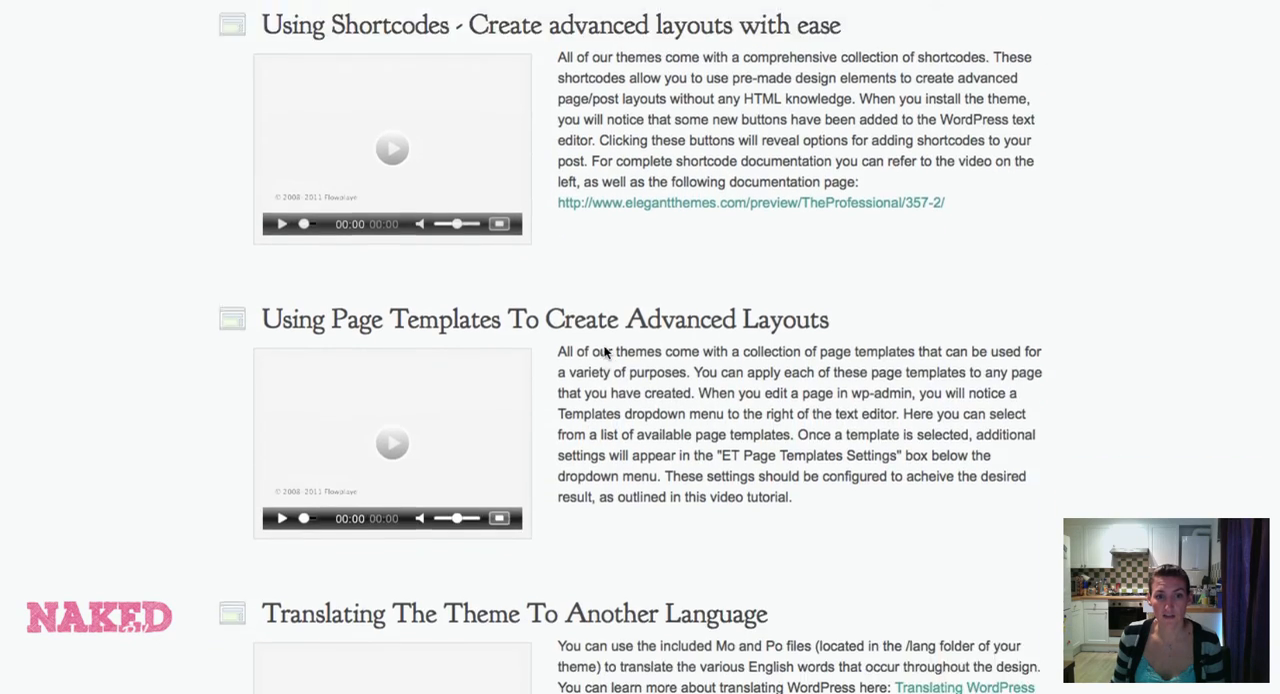
scroll(604, 351, "down", 3)
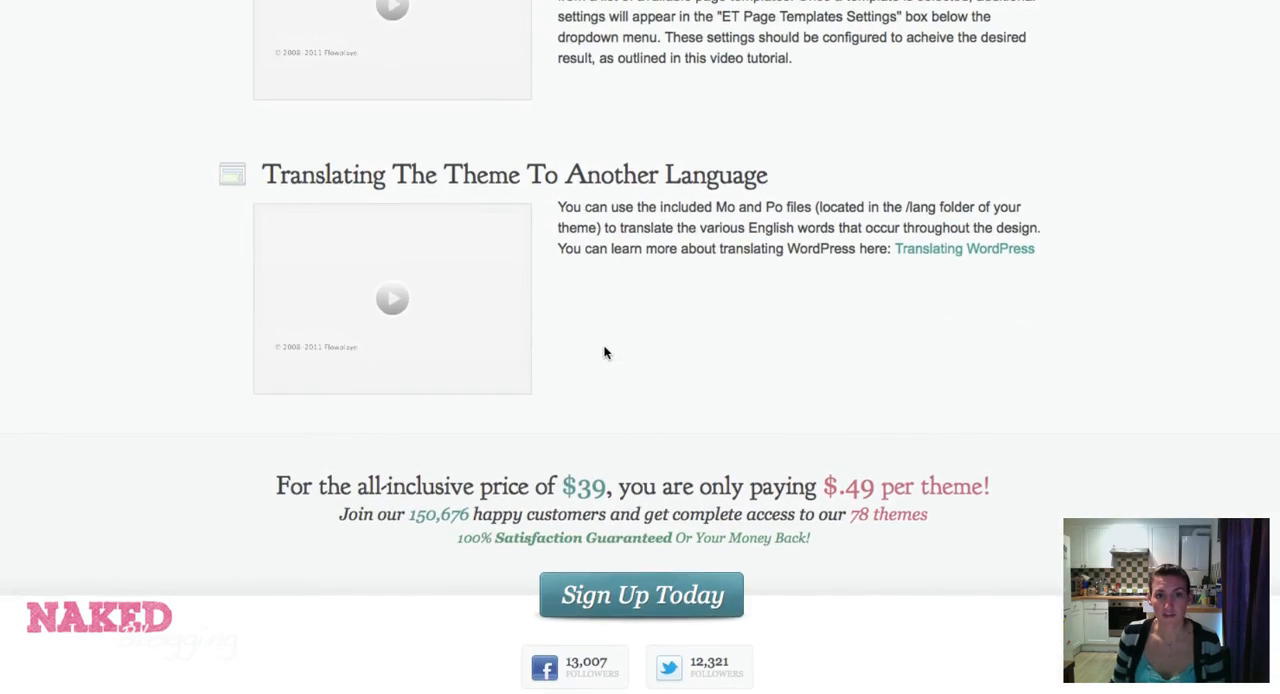
scroll(604, 351, "up", 4)
scroll(604, 351, "up", 15)
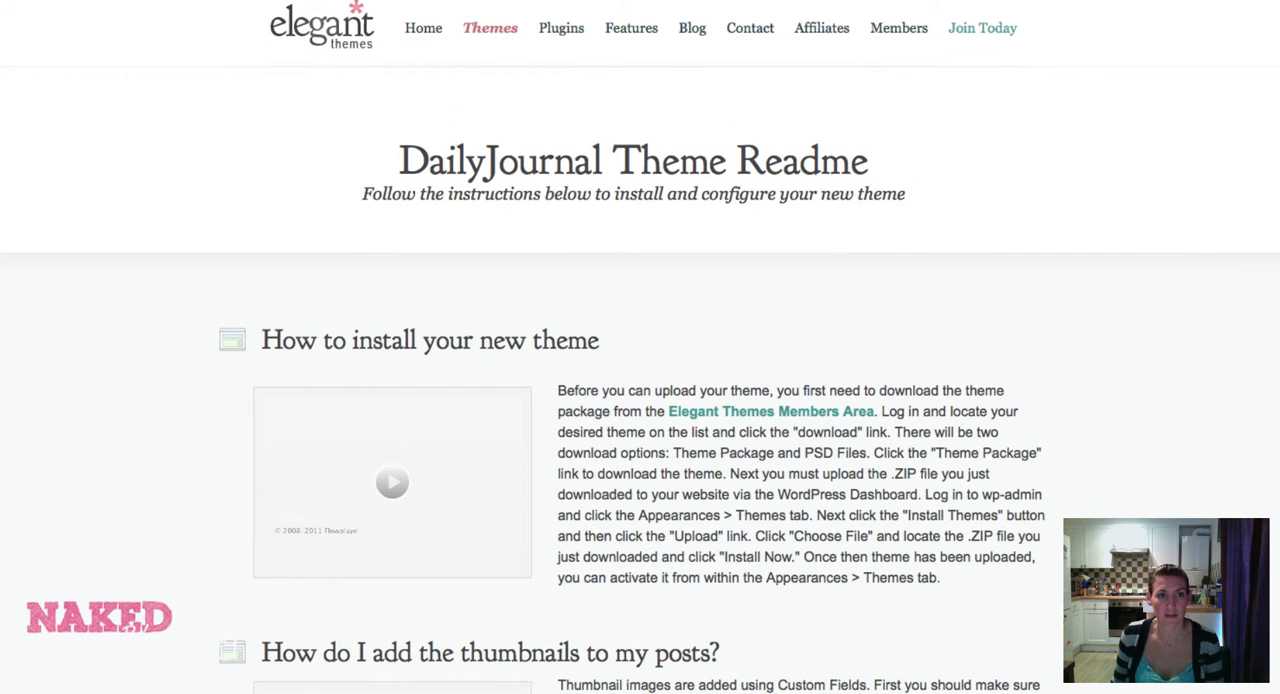
Return to the WordPress admin and open the live customizer for the current Gleam theme from the Themes page.
key("ctrl+shift+Tab")
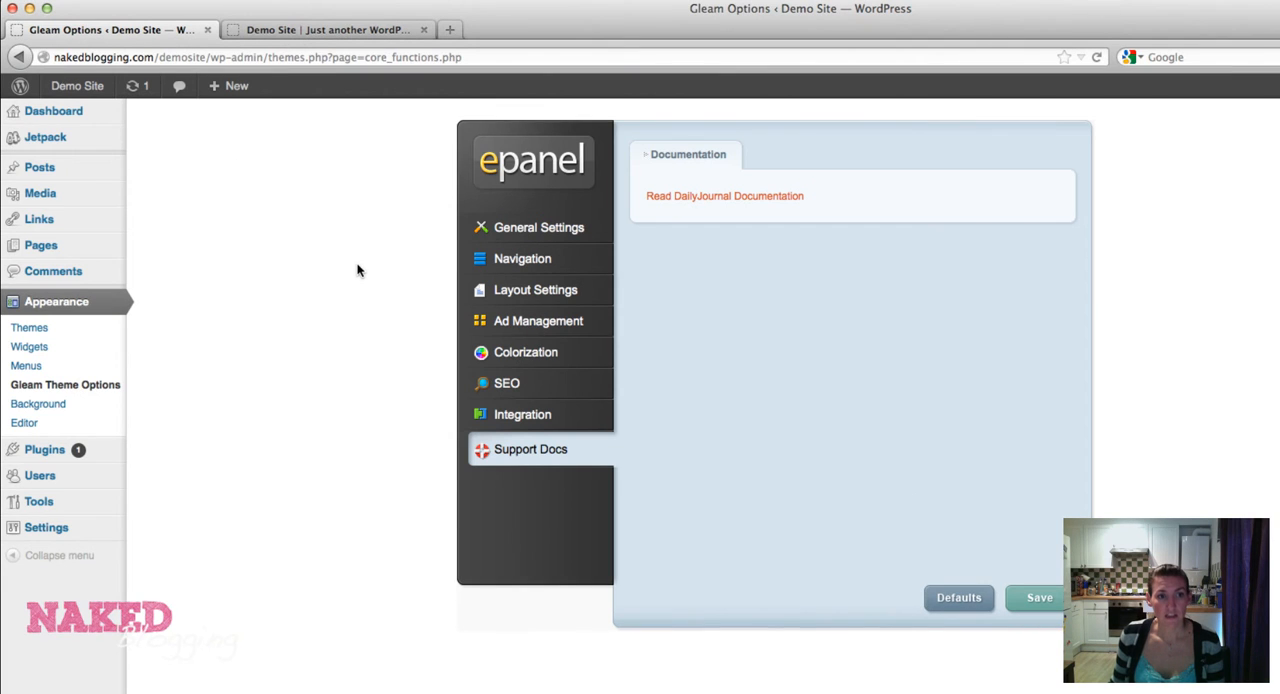
left_click(38, 332)
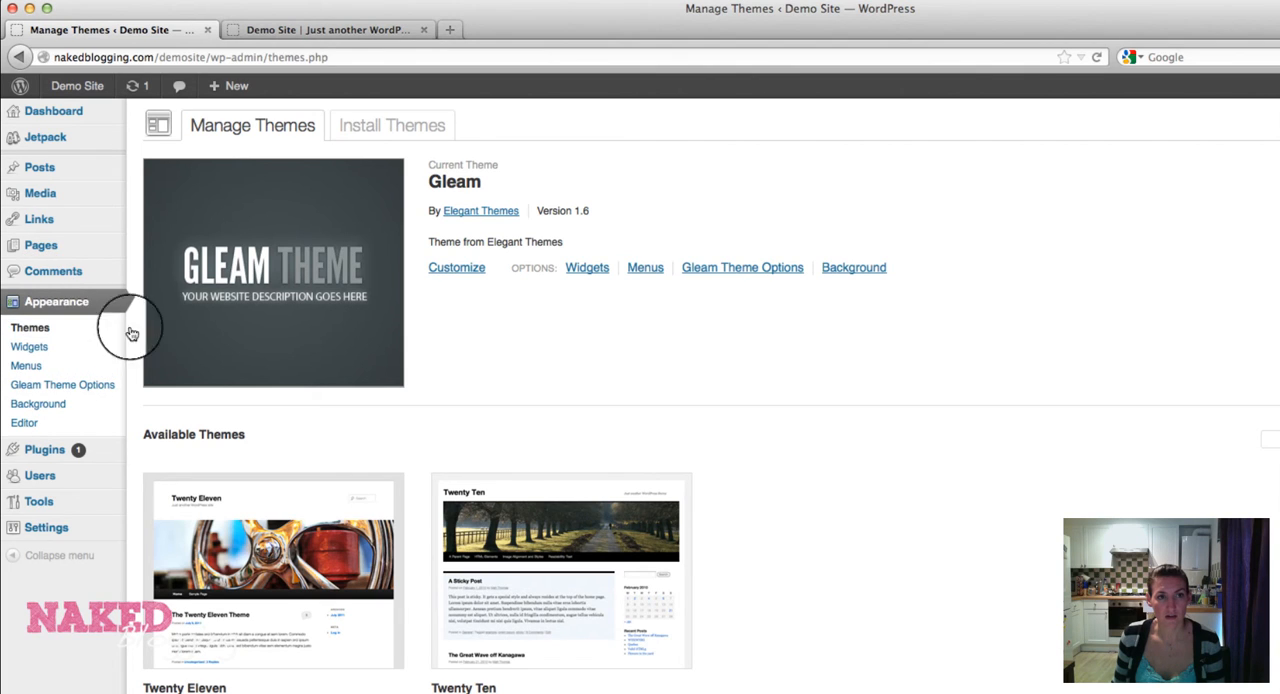
left_click(450, 277)
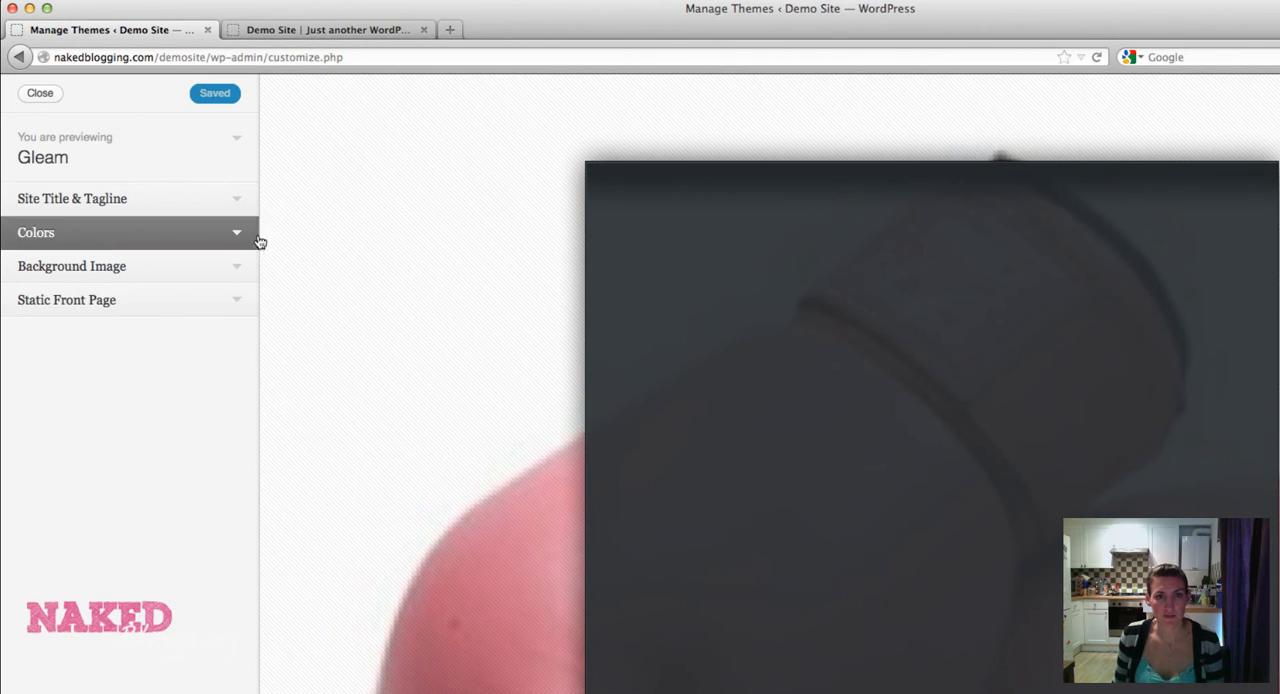
Clear the site's tagline in the customizer's Site Title & Tagline settings, leaving the field empty.
left_click(237, 202)
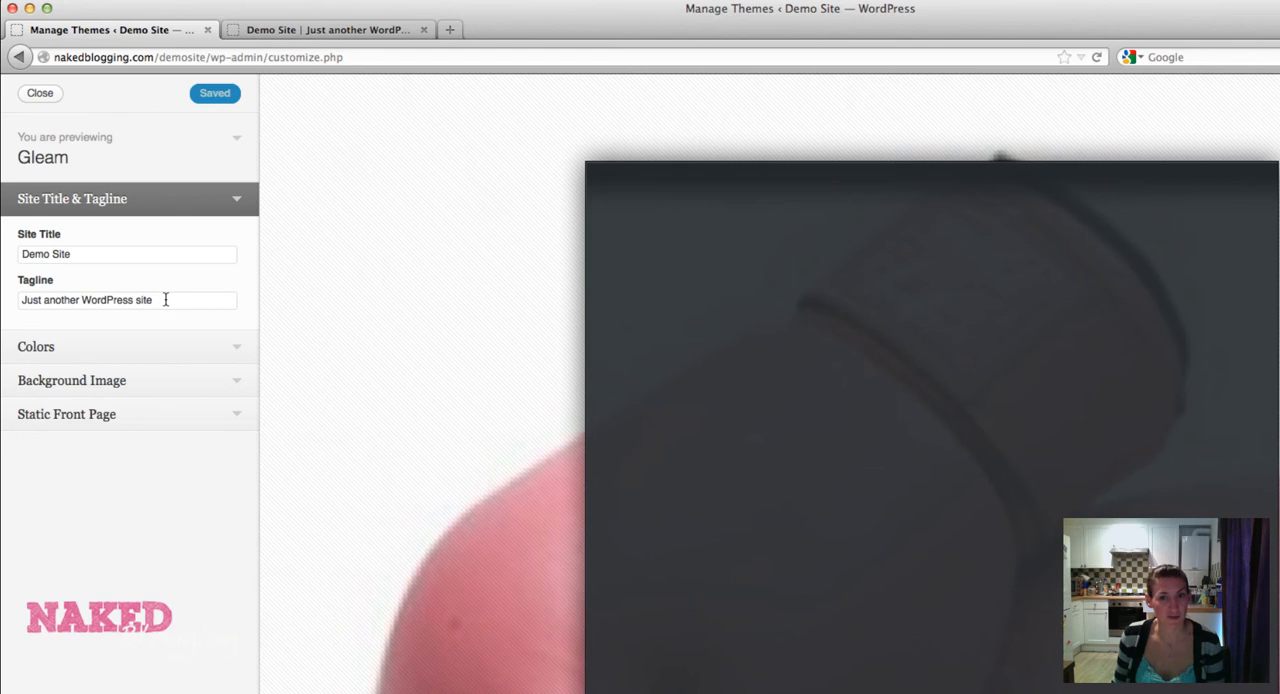
left_click_drag(166, 300, 20, 300)
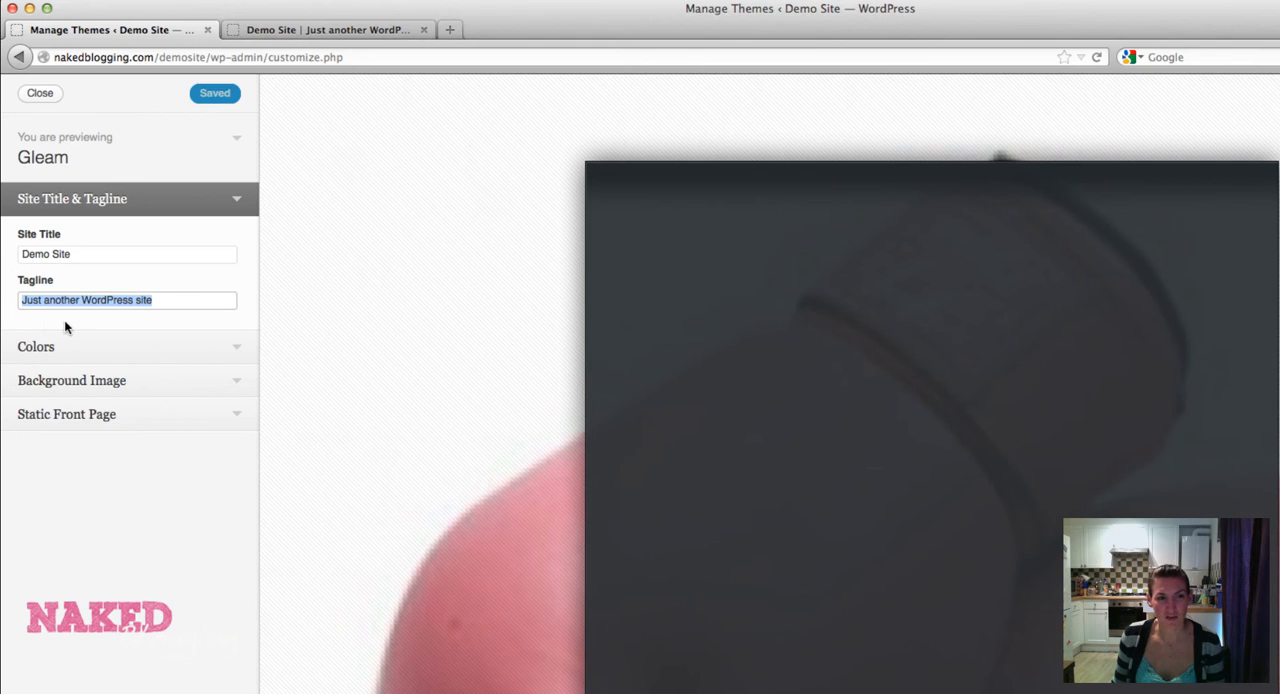
key("BackSpace")
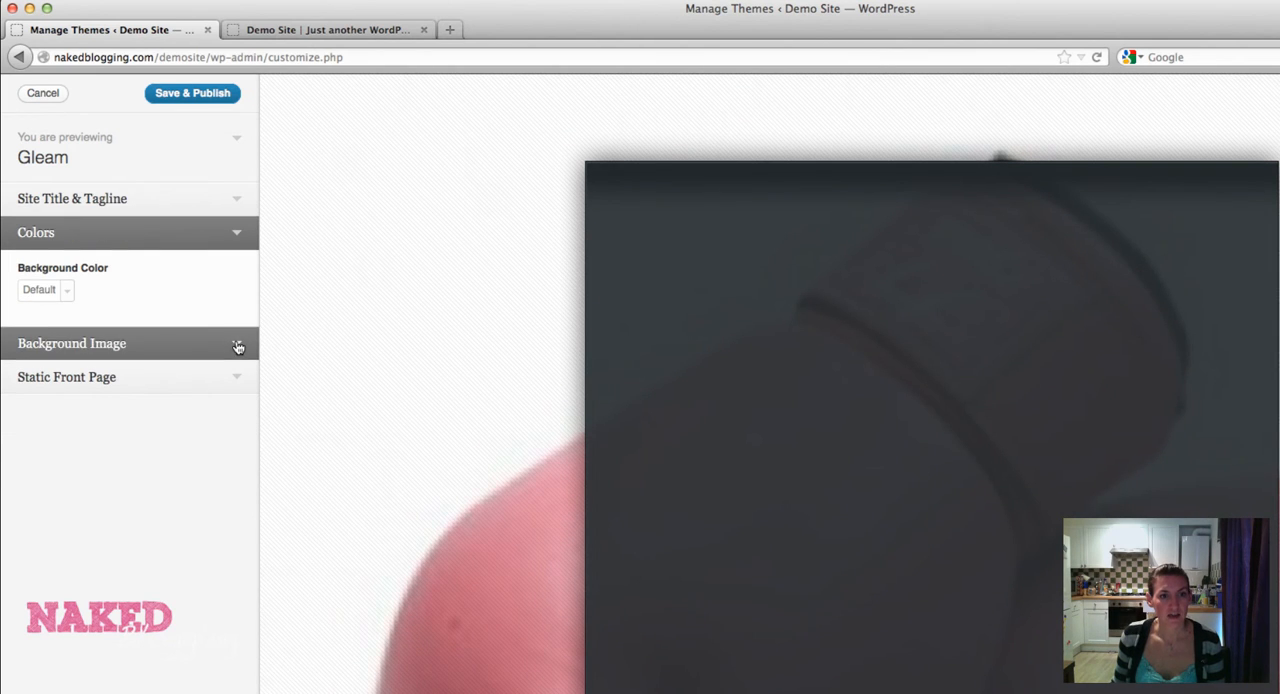
Look through the customizer's background color picker, Background Image setting and Static Front Page options.
left_click(62, 293)
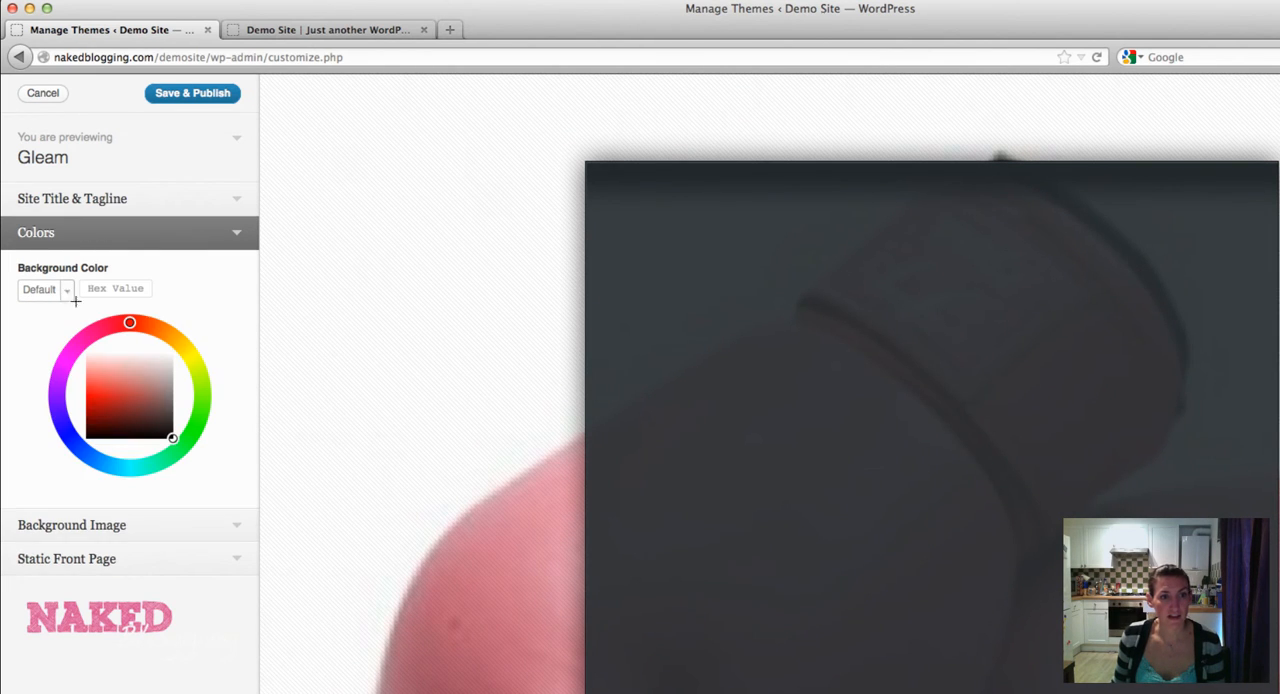
left_click(201, 393)
left_click(232, 525)
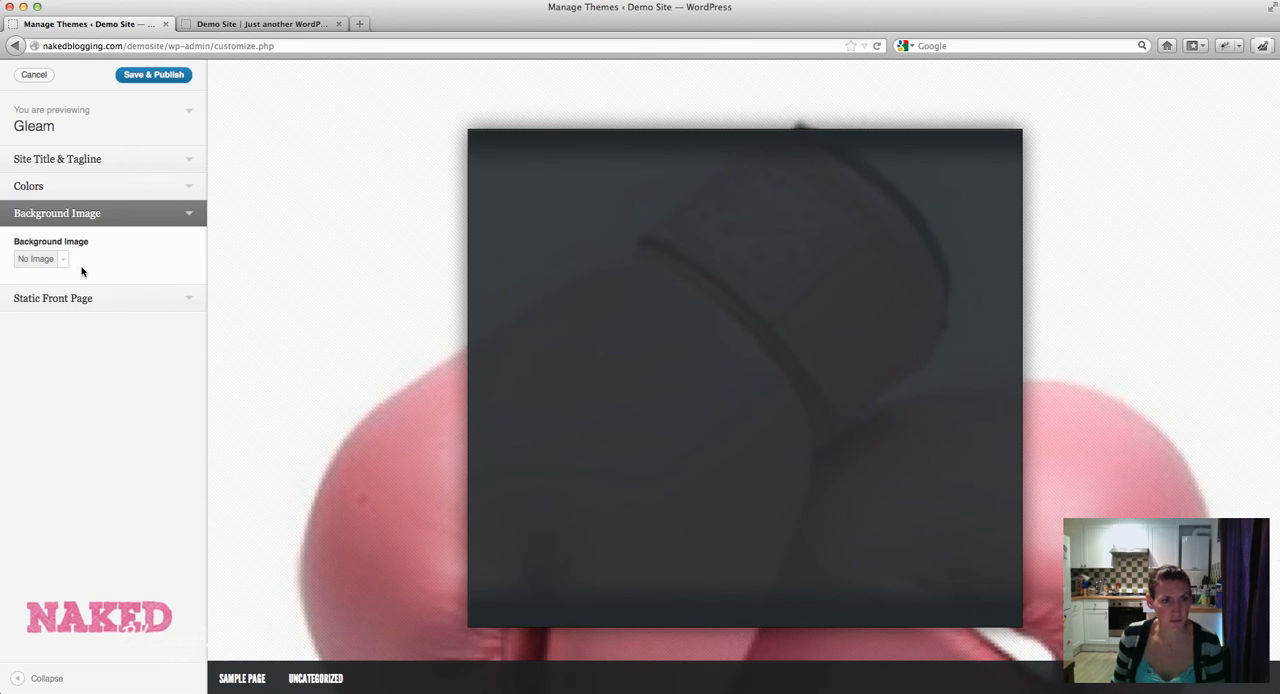
left_click(191, 308)
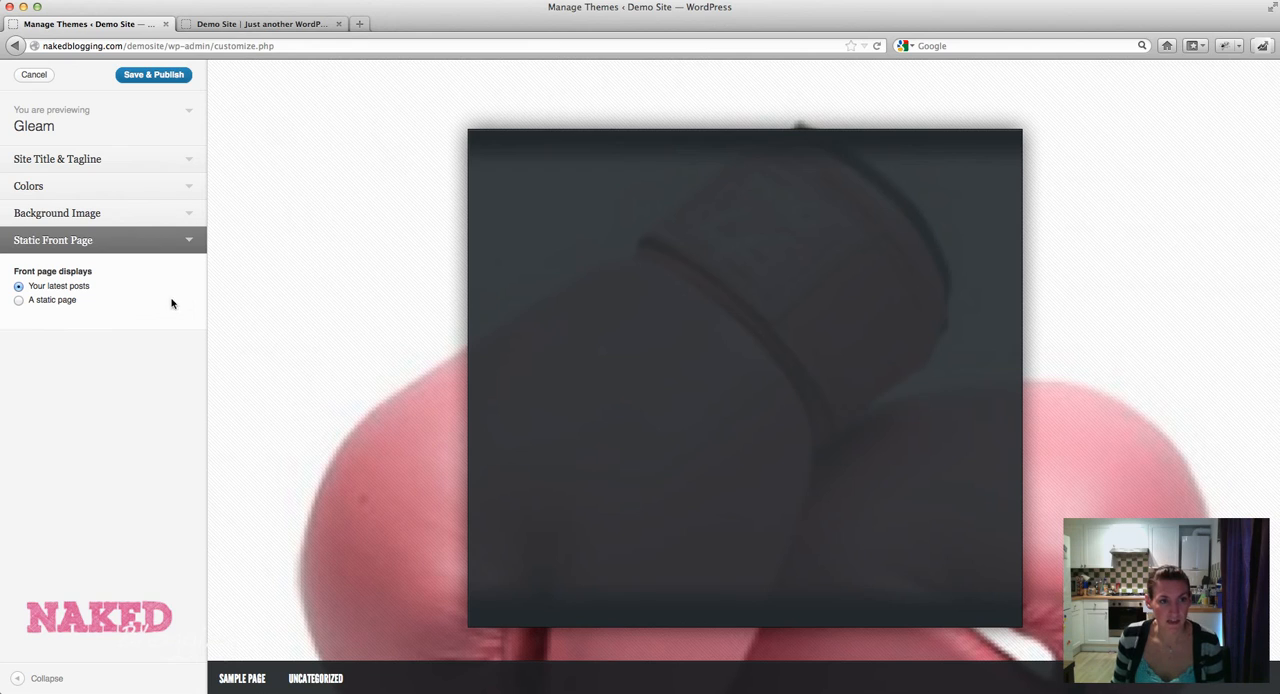
Save and publish the customizer changes, then close the customizer to return to the Themes page.
left_click(190, 241)
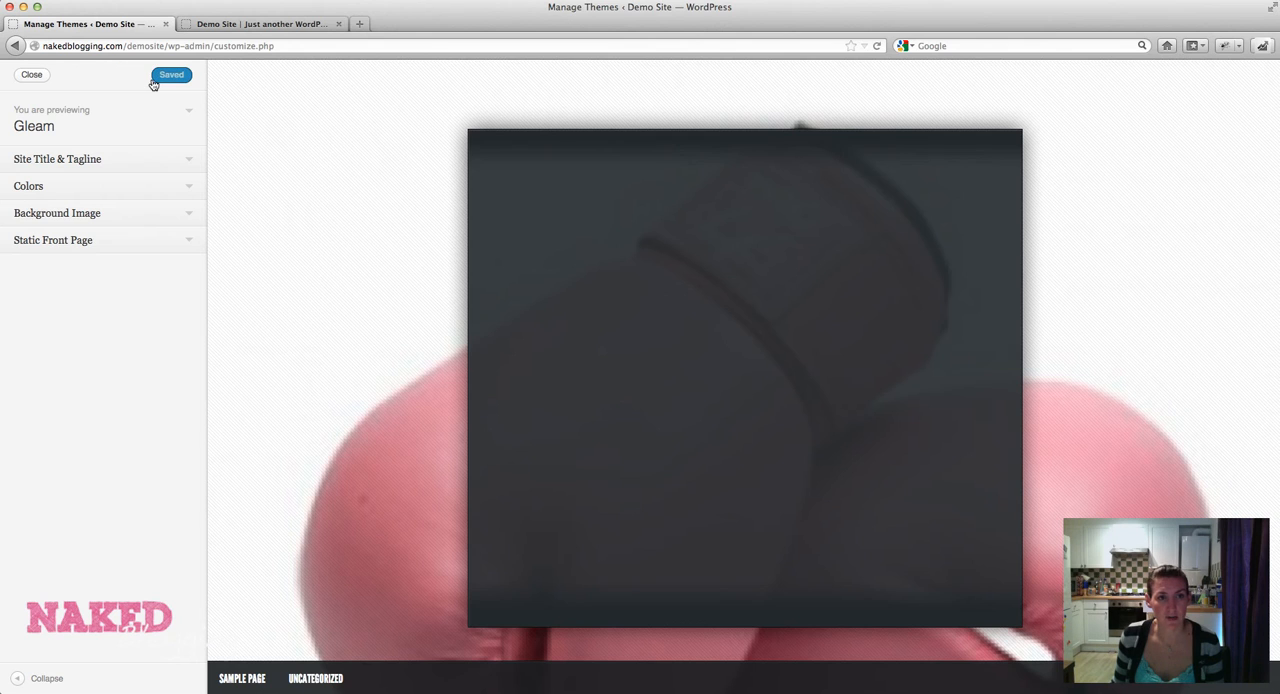
left_click(31, 76)
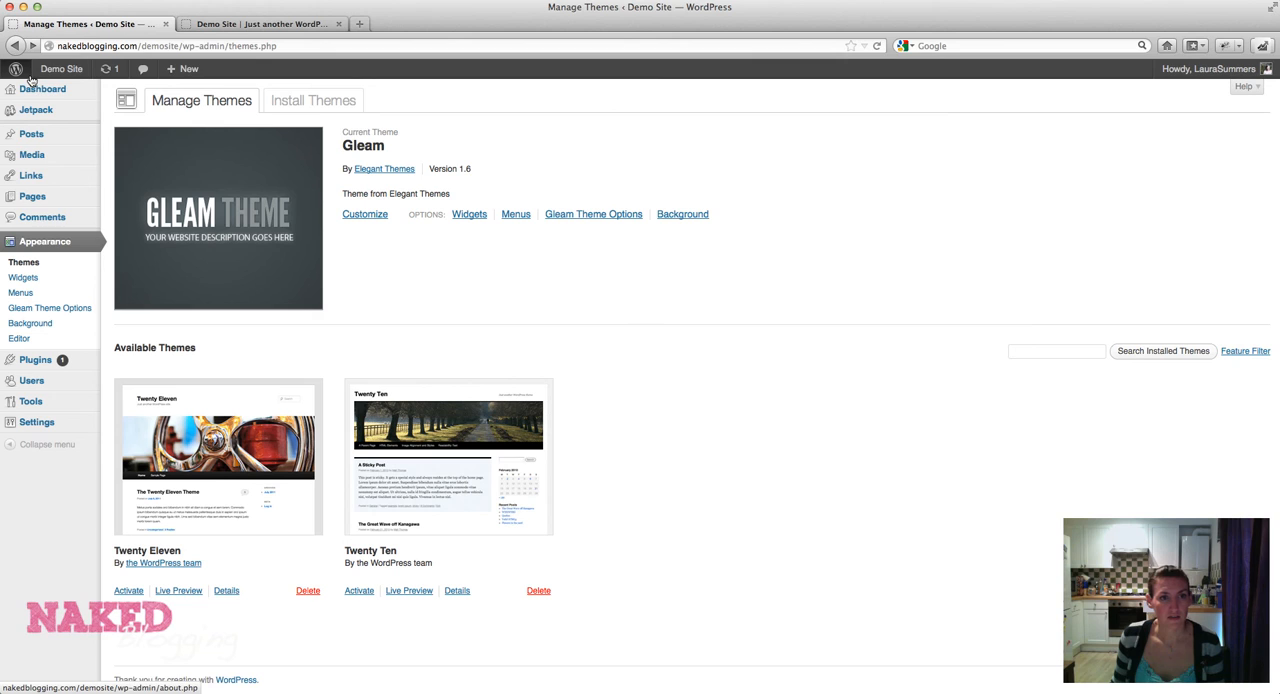
Reload the live Demo Site homepage and check the central logo box, including its navigation links.
left_click(233, 25)
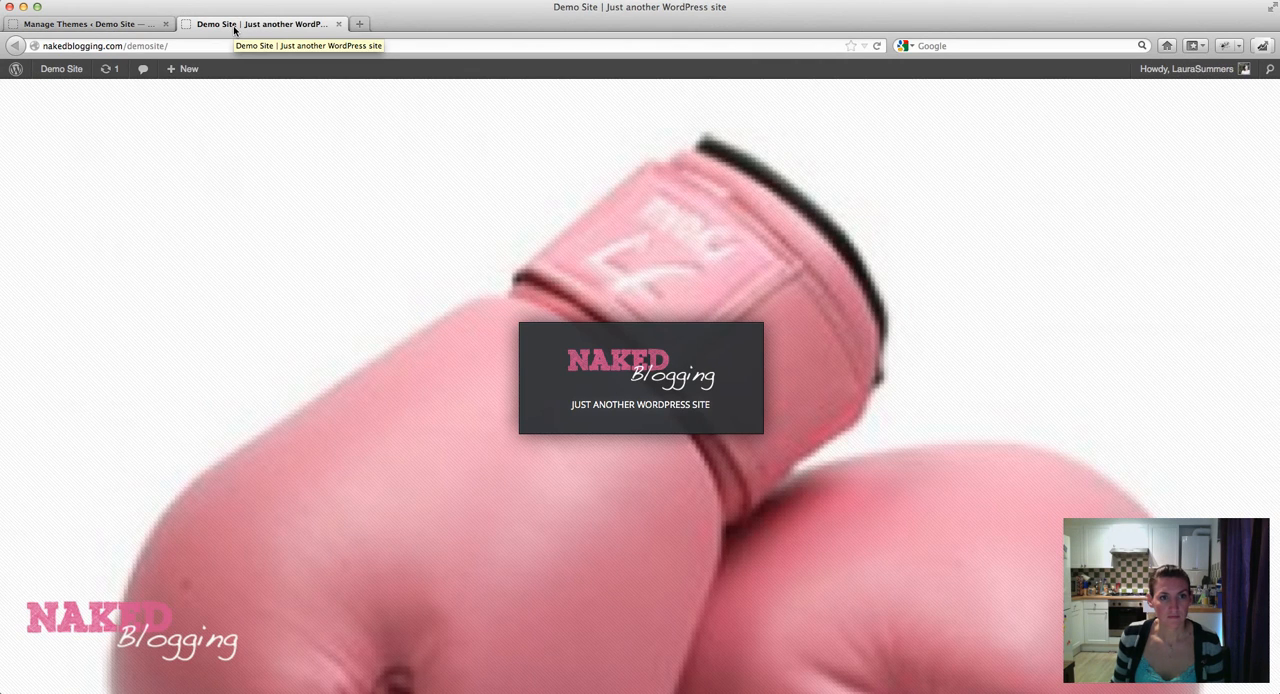
key("super+r")
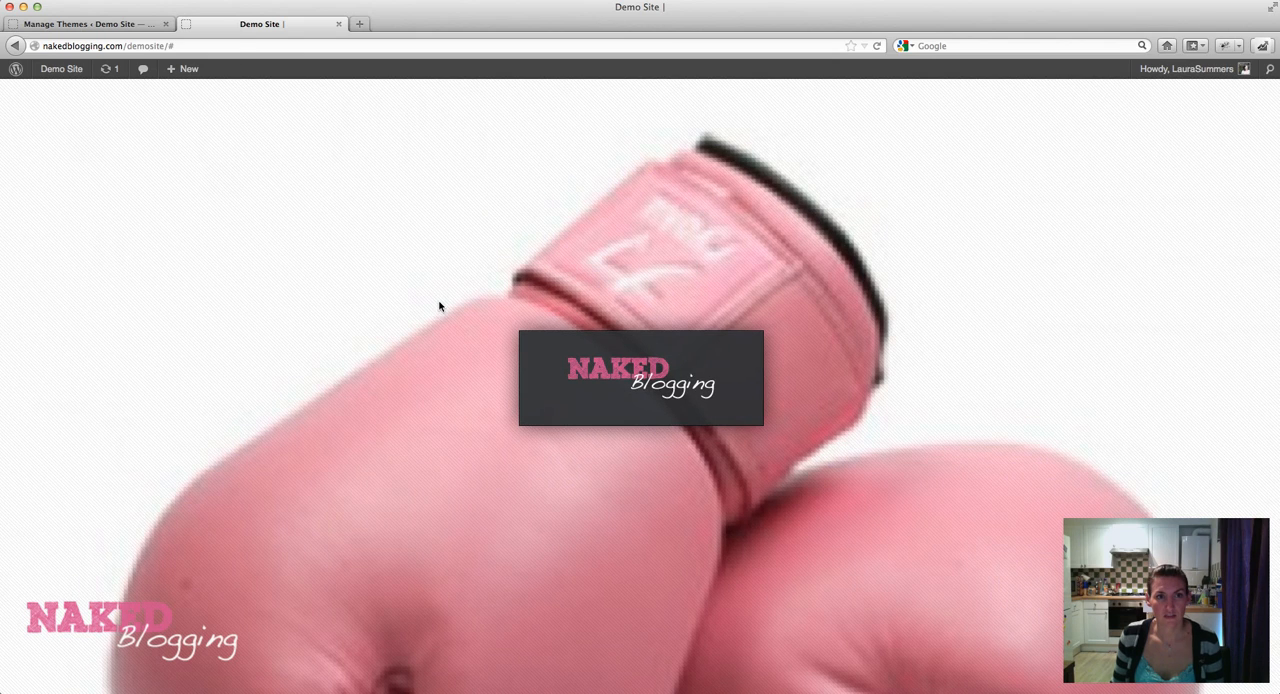
mouse_move(606, 408)
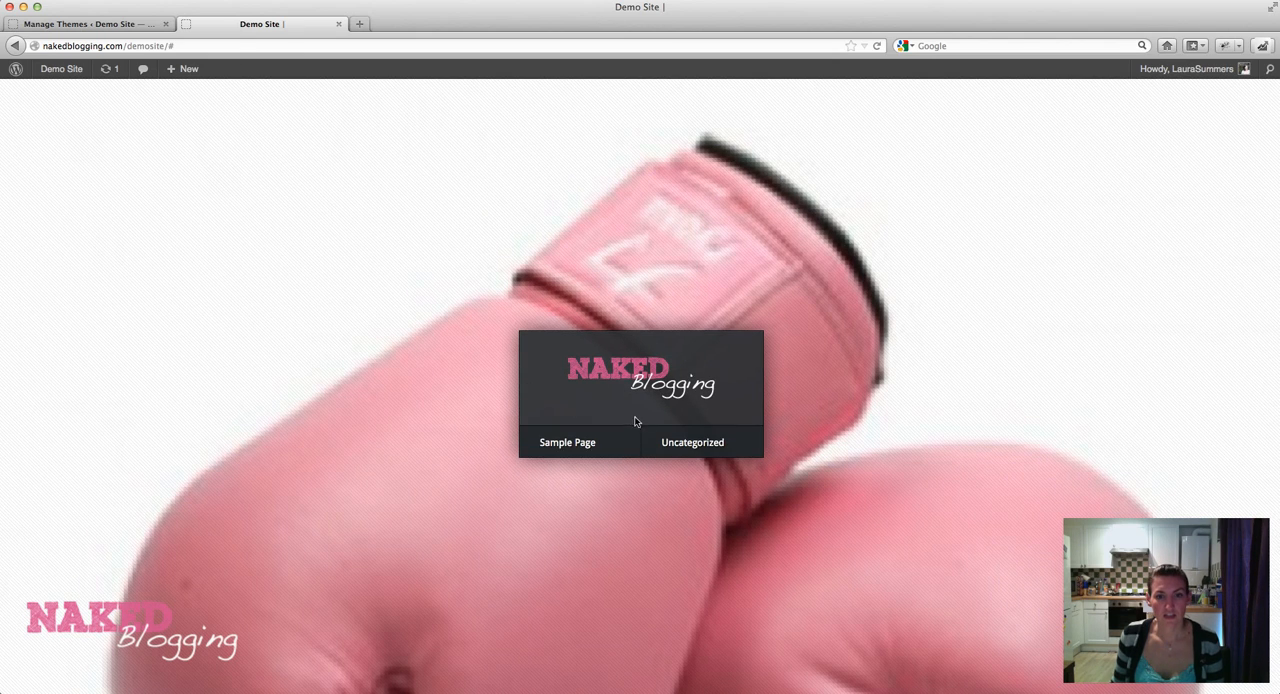